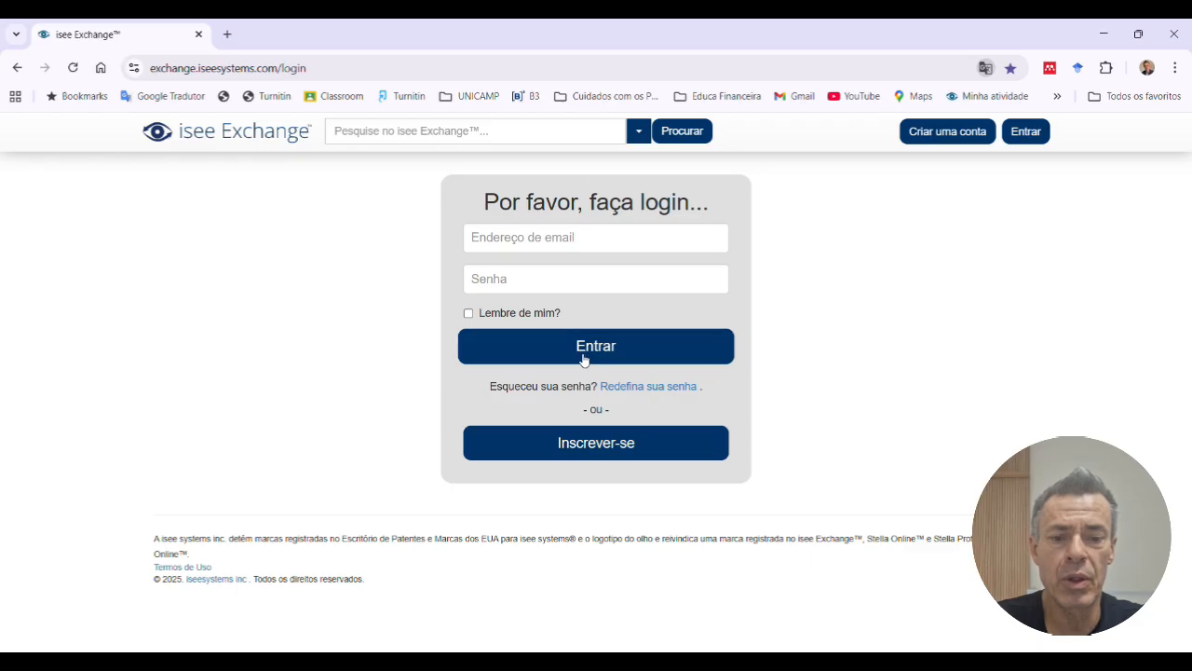
Step: Sign in to isee Exchange by entering the account e-mail address and the account password
{"action": "left_click", "coordinate": [541, 238]}
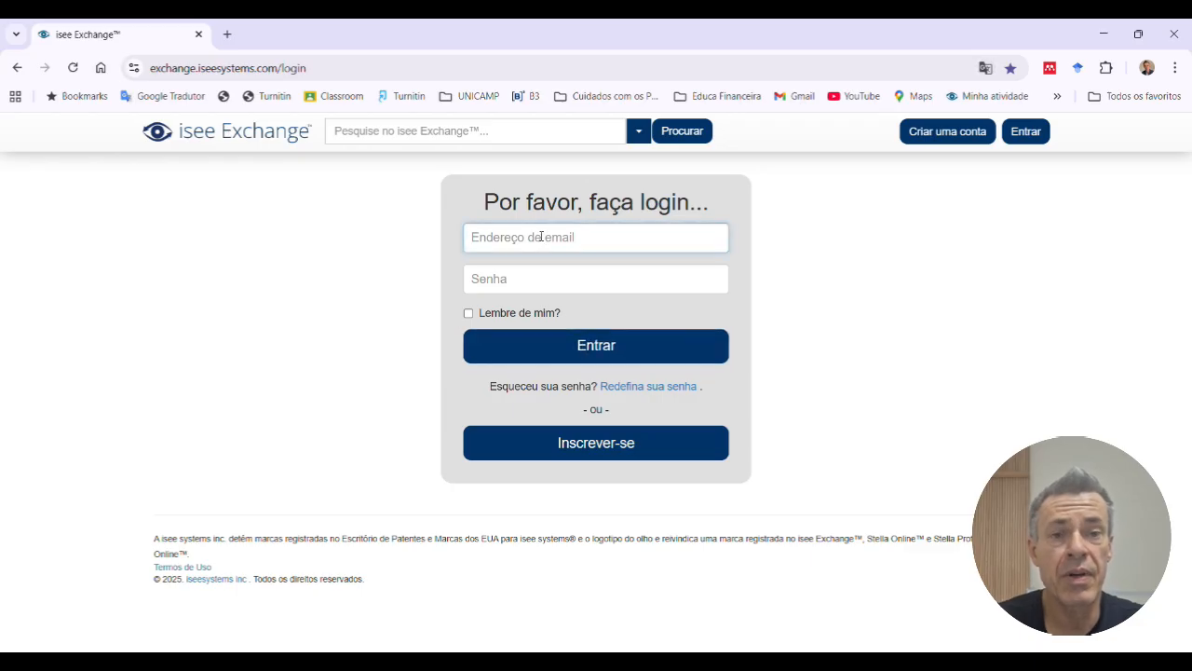
{"action": "type", "text": "A*****"}
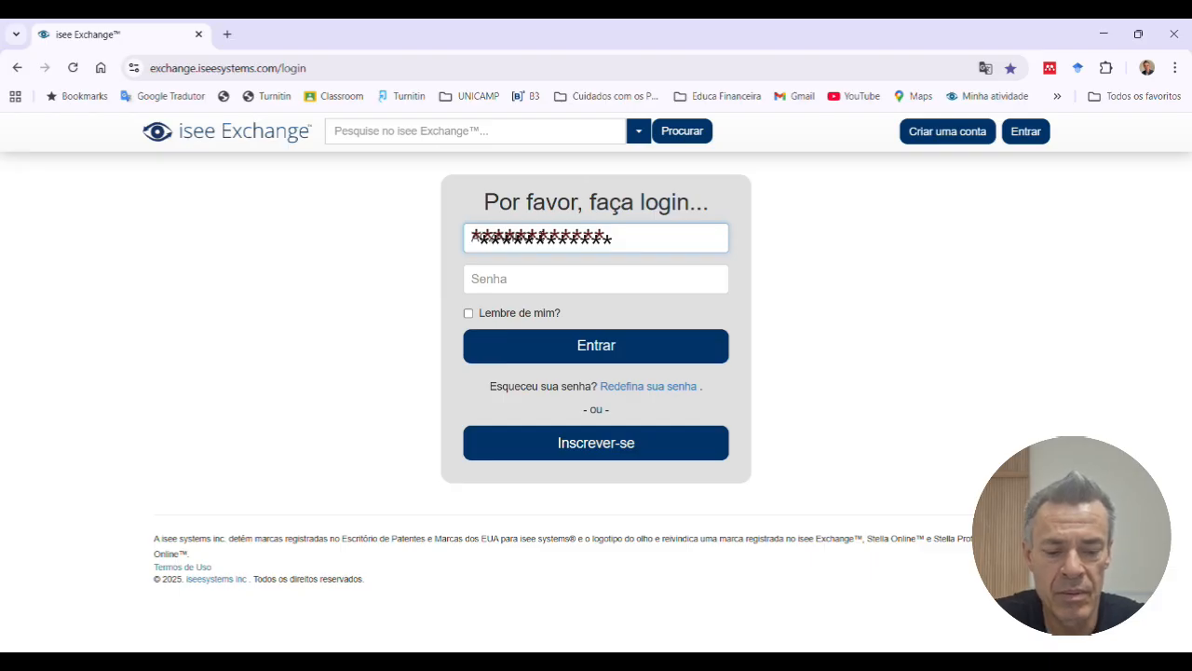
{"action": "key", "text": "BackSpace"}
{"action": "key", "text": "BackSpace"}
{"action": "key", "text": "BackSpace"}
{"action": "key", "text": "BackSpace"}
{"action": "key", "text": "BackSpace"}
{"action": "key", "text": "BackSpace"}
{"action": "key", "text": "BackSpace"}
{"action": "type", "text": "as********"}
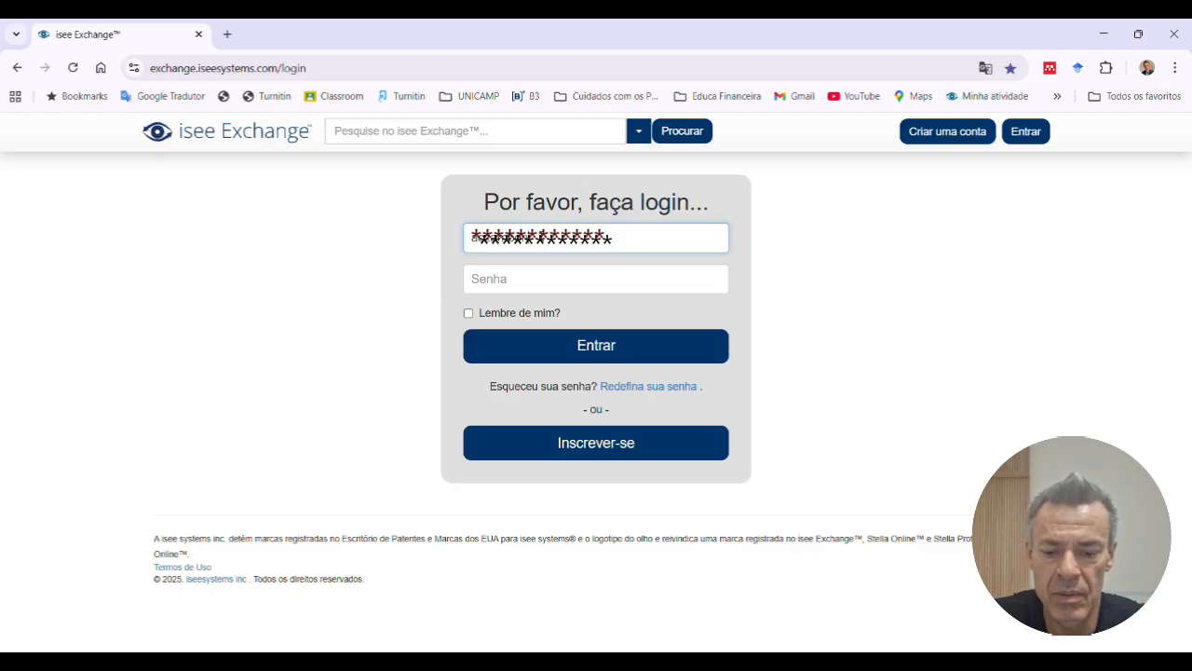
{"action": "type", "text": "********"}
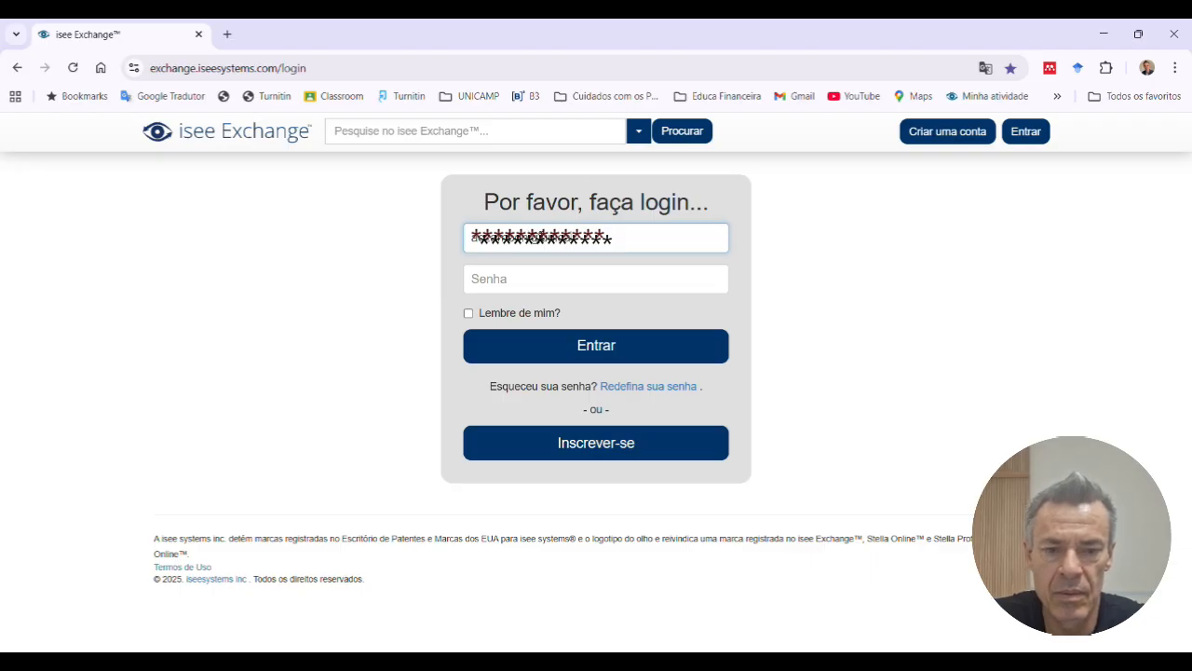
{"action": "key", "text": "Tab"}
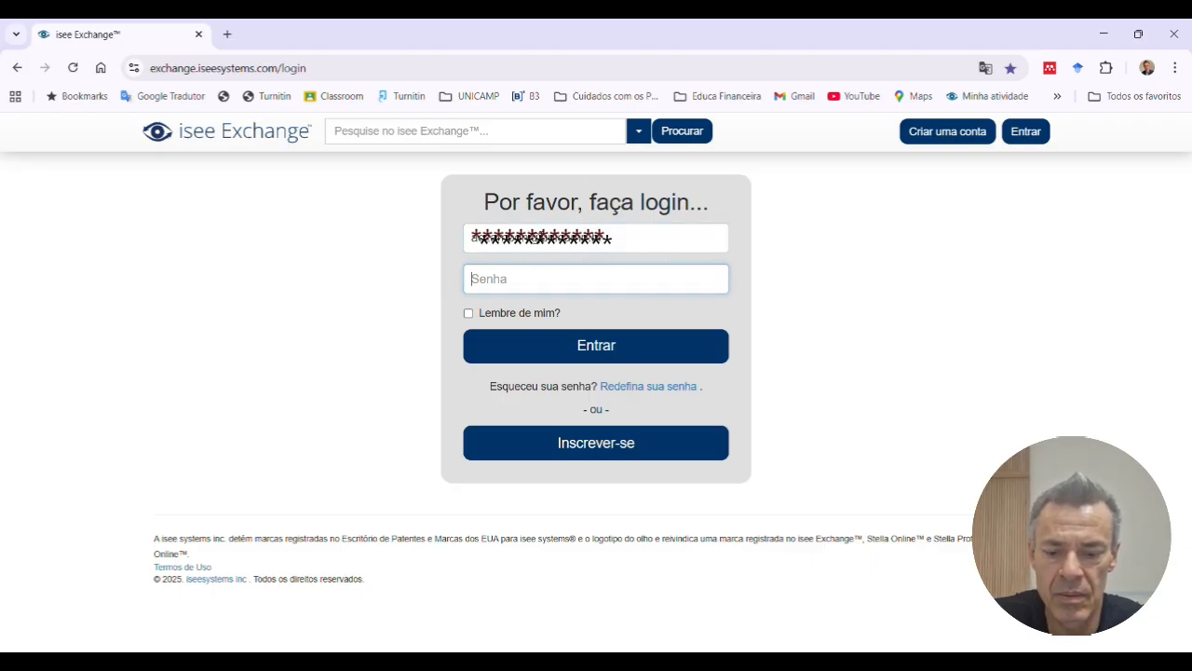
{"action": "type", "text": "*****"}
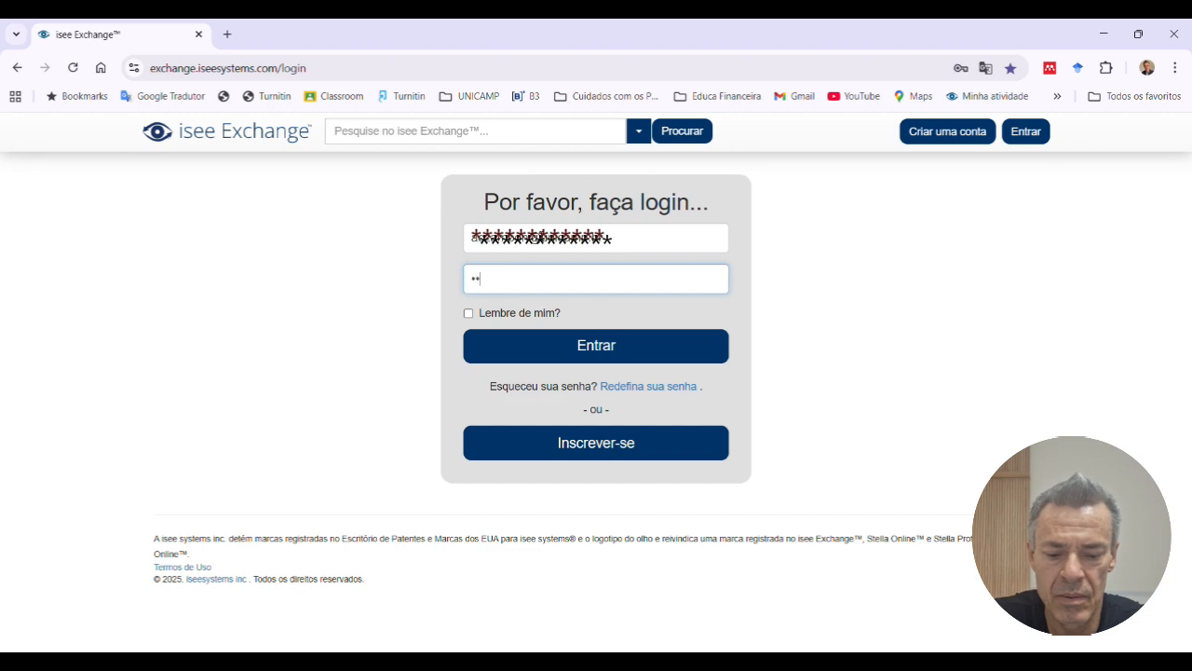
{"action": "type", "text": "***"}
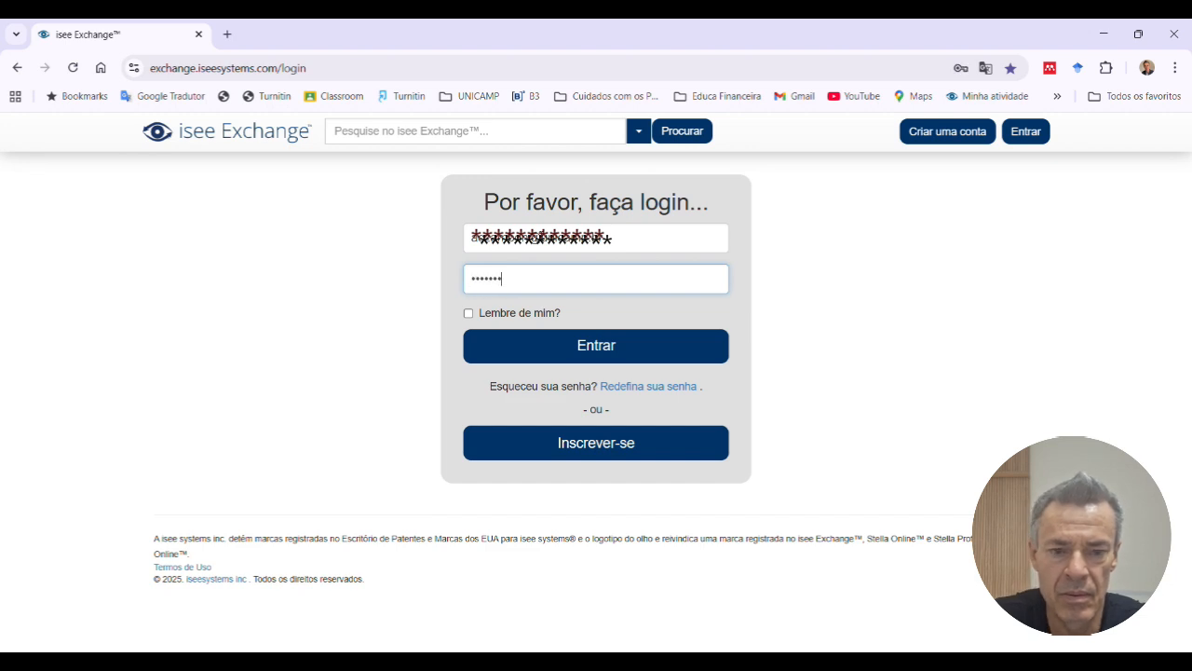
{"action": "left_click", "coordinate": [572, 346]}
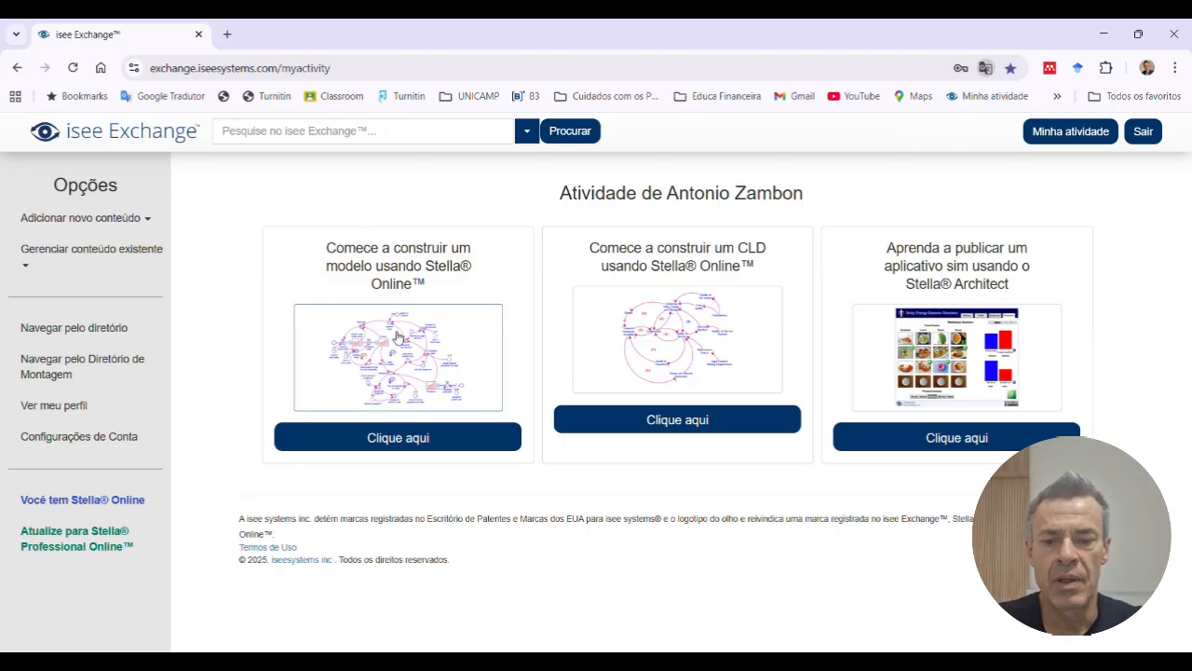
Step: Start building a new Stella Online model and name it "Poupança"
{"action": "left_click", "coordinate": [399, 438]}
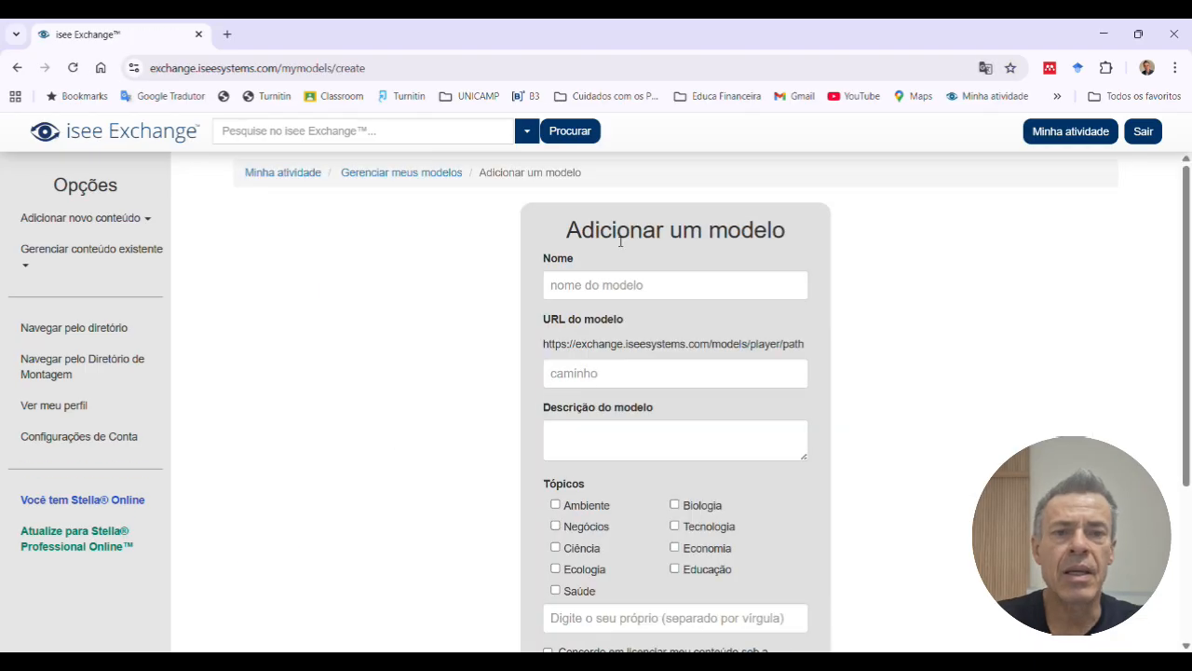
{"action": "left_click", "coordinate": [603, 293]}
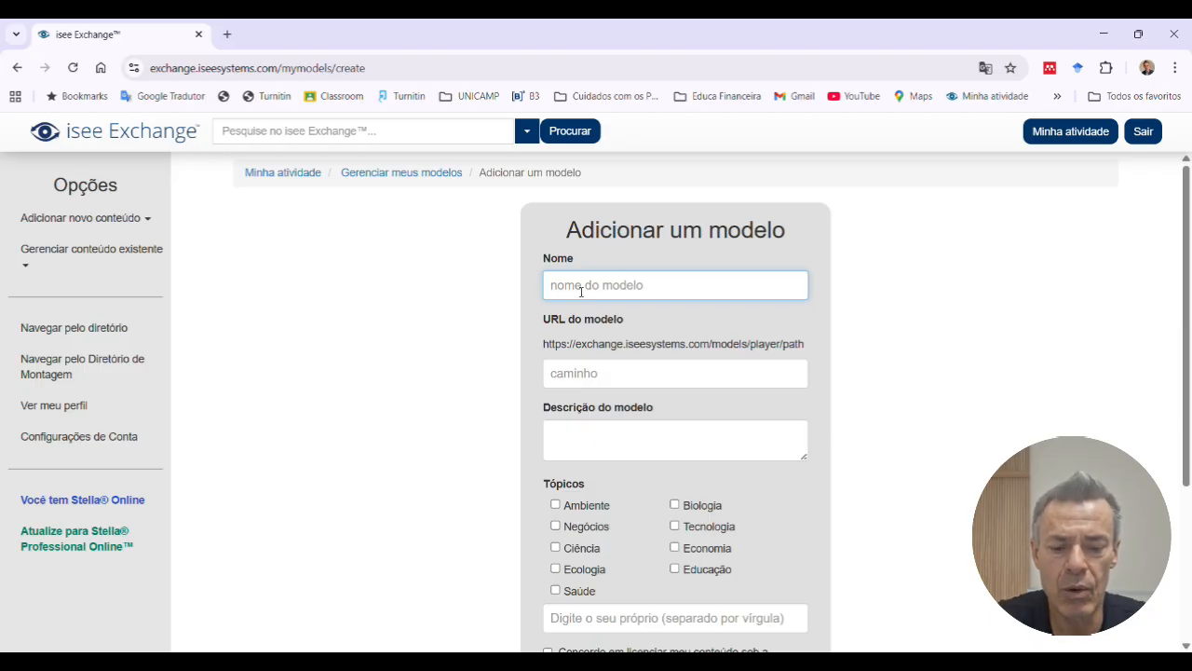
{"action": "type", "text": "Poupa"}
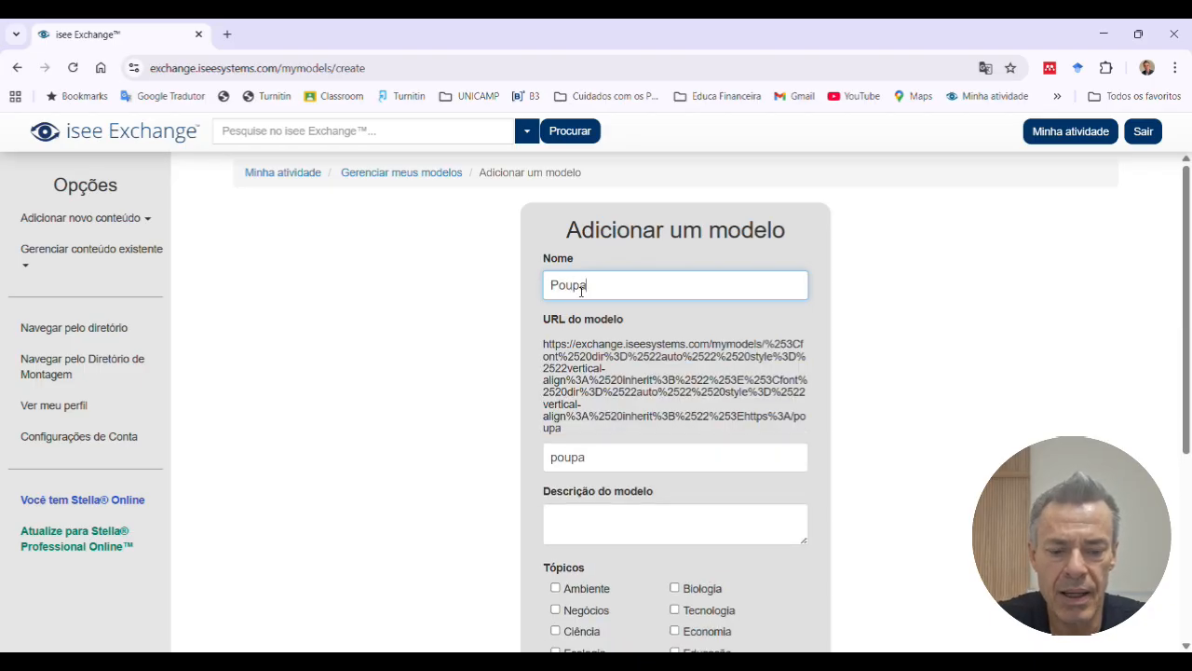
{"action": "type", "text": "nca"}
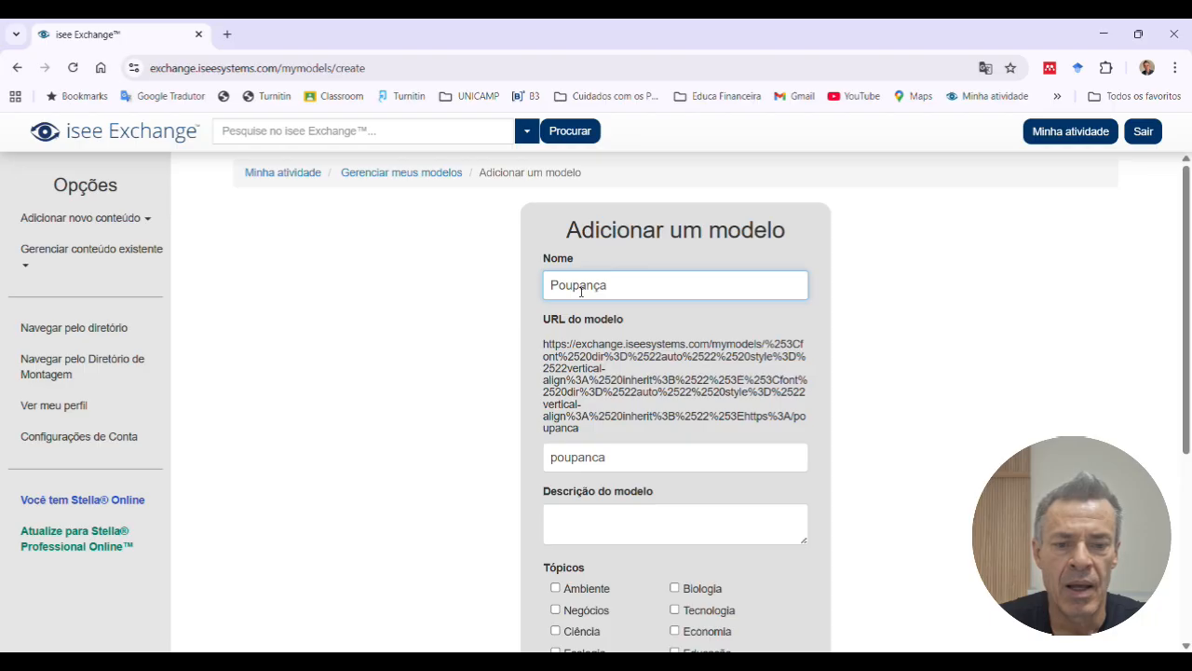
Step: Enter the model description "Exemplo básico das funcionalidades do softwre STELLA"
{"action": "left_click", "coordinate": [616, 533]}
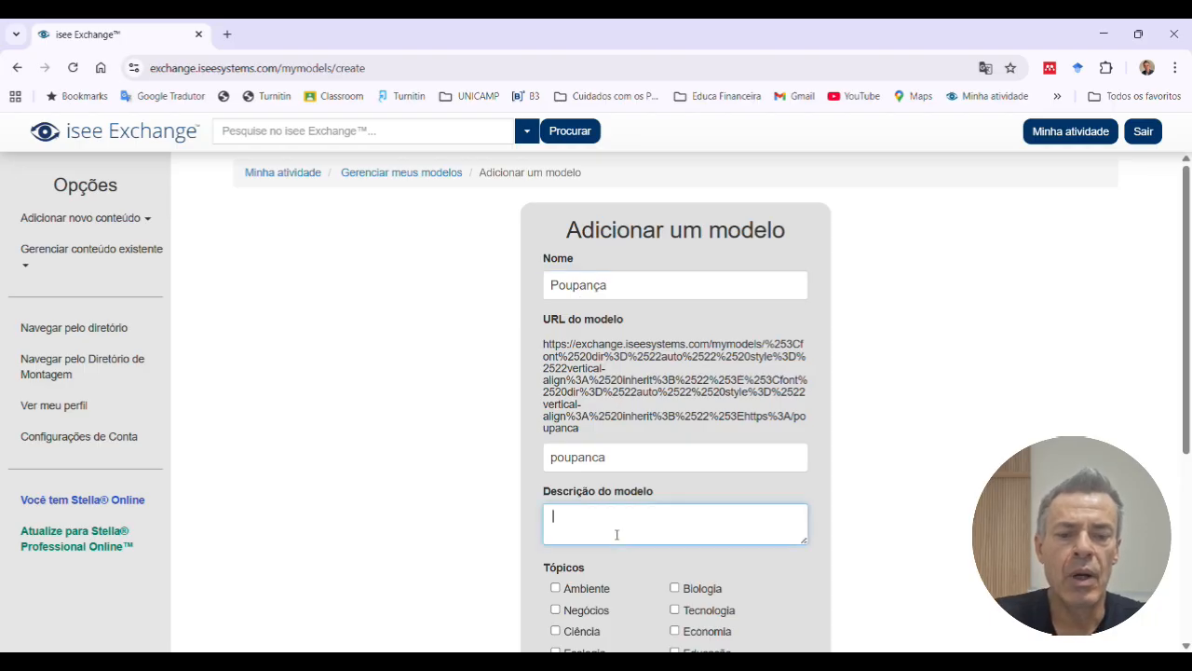
{"action": "type", "text": "Exemplo básico das funcionalidades do softwre"}
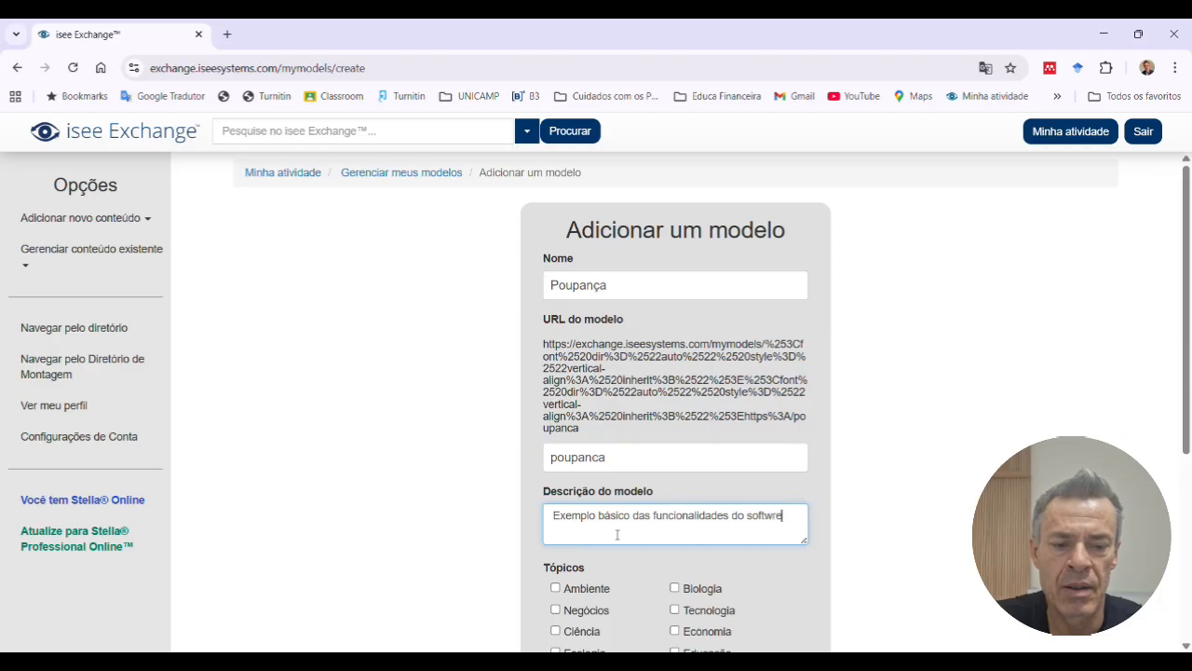
{"action": "type", "text": " STELLA"}
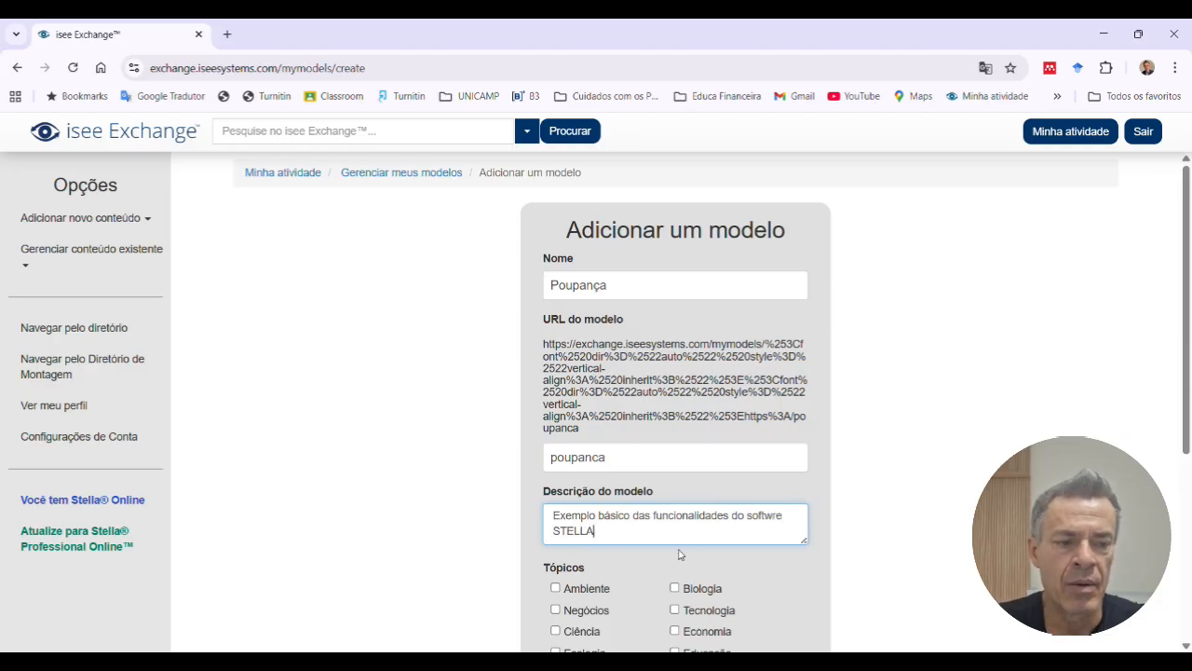
Step: Assign the Educação topic to the model and agree to the Creative Commons Attribution 4.0 licence
{"action": "left_click_drag", "start_coordinate": [1186, 403], "coordinate": [1179, 543]}
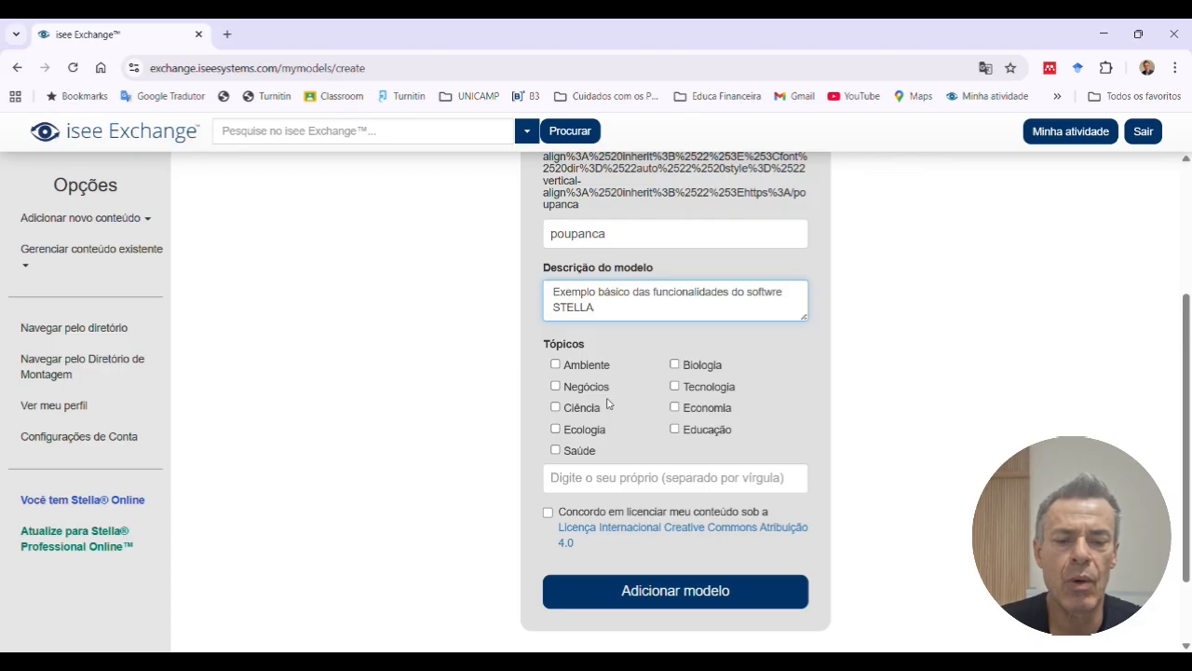
{"action": "left_click", "coordinate": [687, 435]}
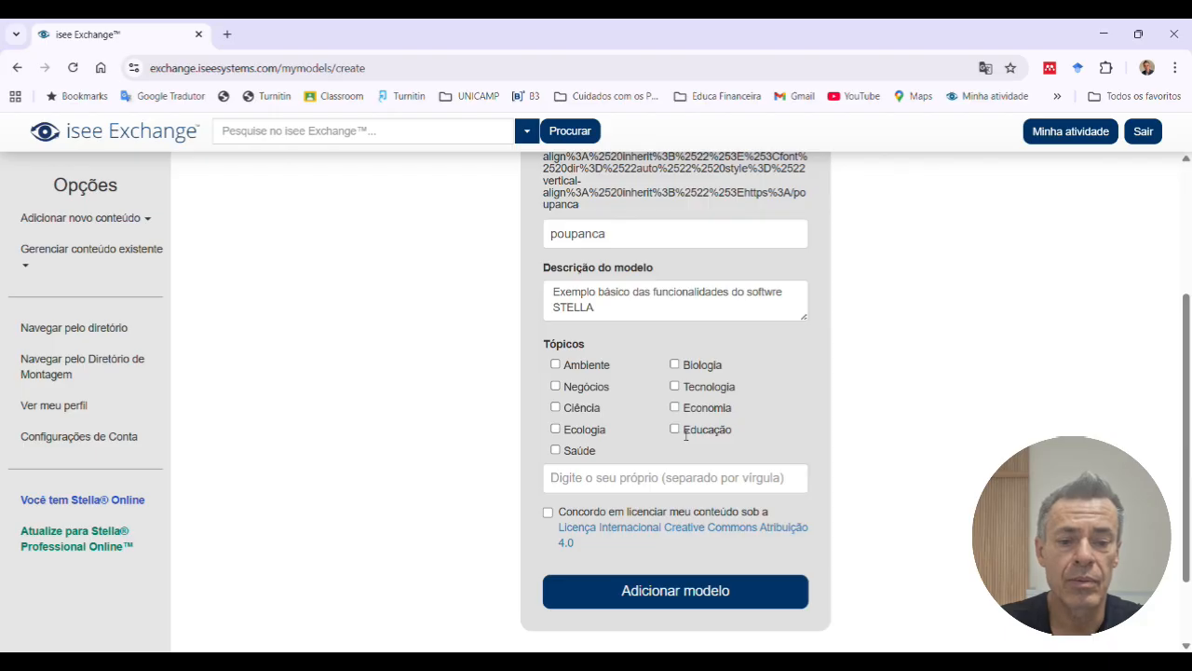
{"action": "left_click", "coordinate": [674, 429]}
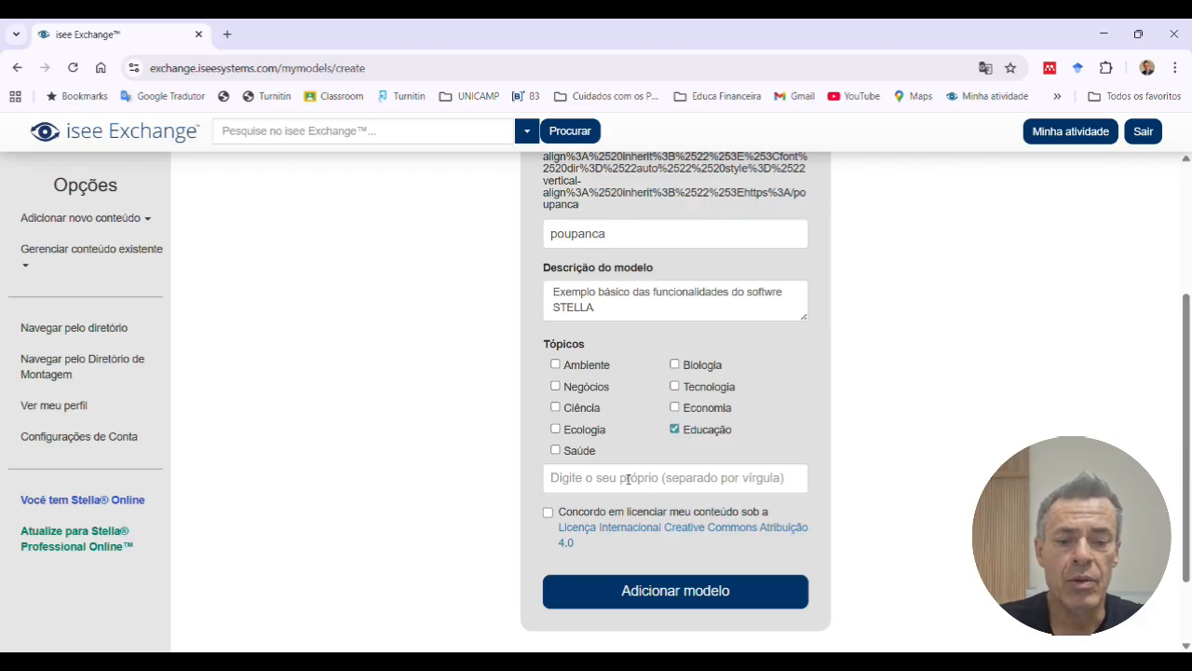
{"action": "left_click", "coordinate": [548, 513]}
Step: Add the model to the account and open it in the editor as an empty model
{"action": "left_click", "coordinate": [659, 592]}
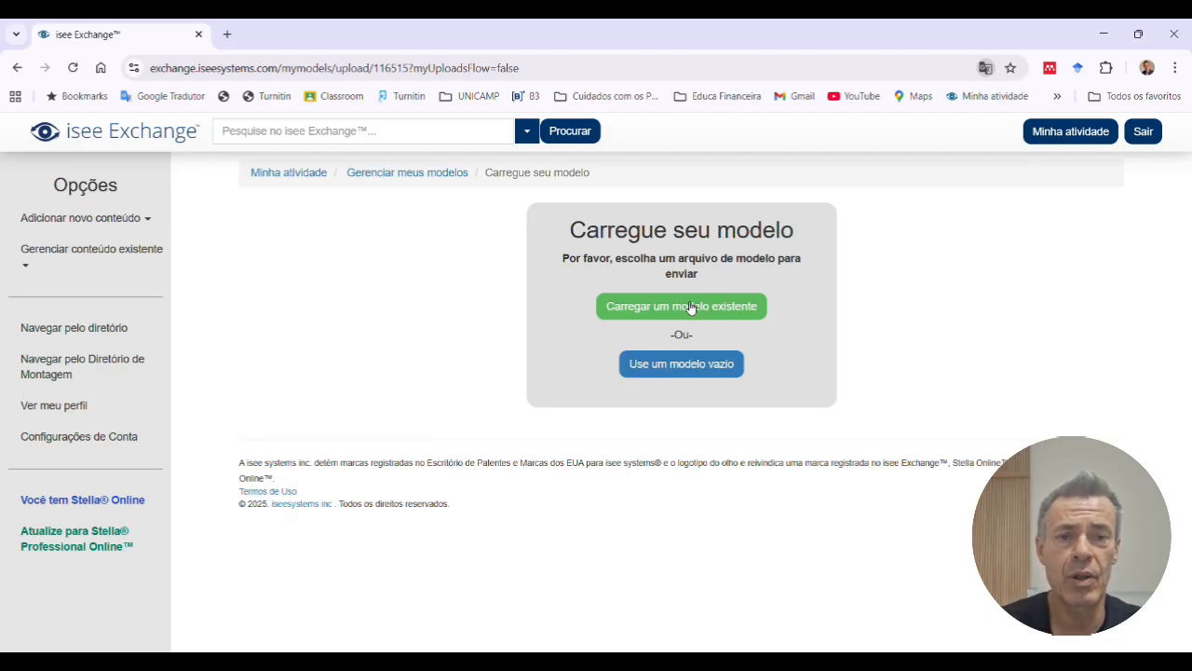
{"action": "left_click", "coordinate": [683, 369]}
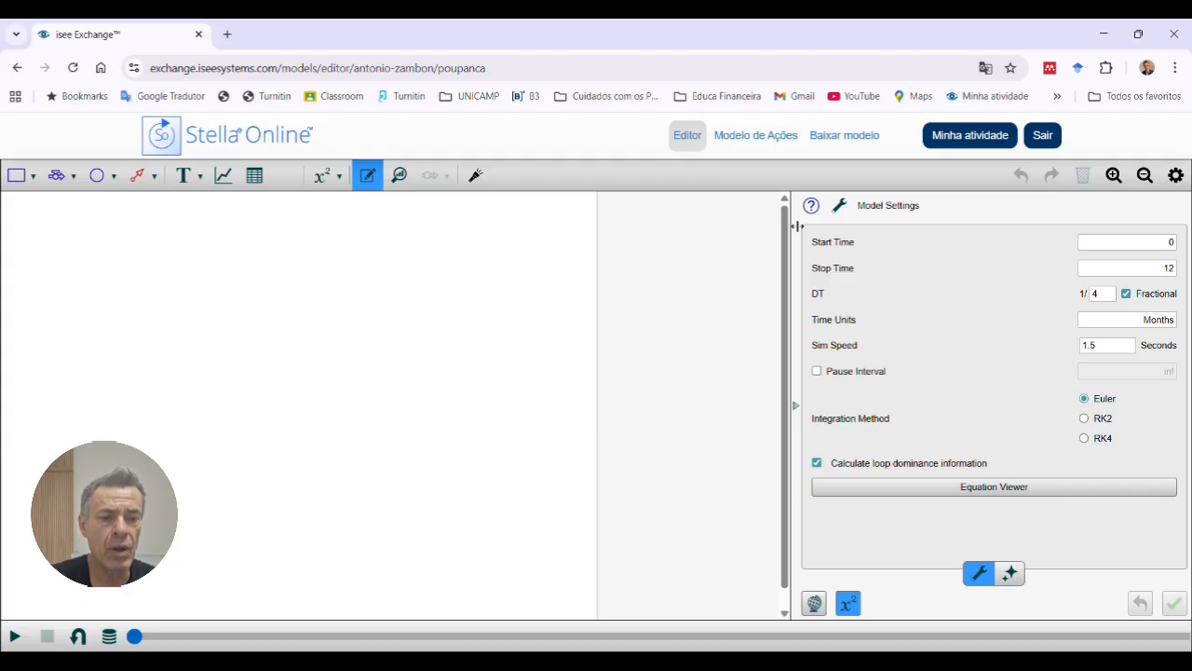
Step: Set the simulation's stop time to 24 in the model settings
{"action": "left_click", "coordinate": [1164, 273]}
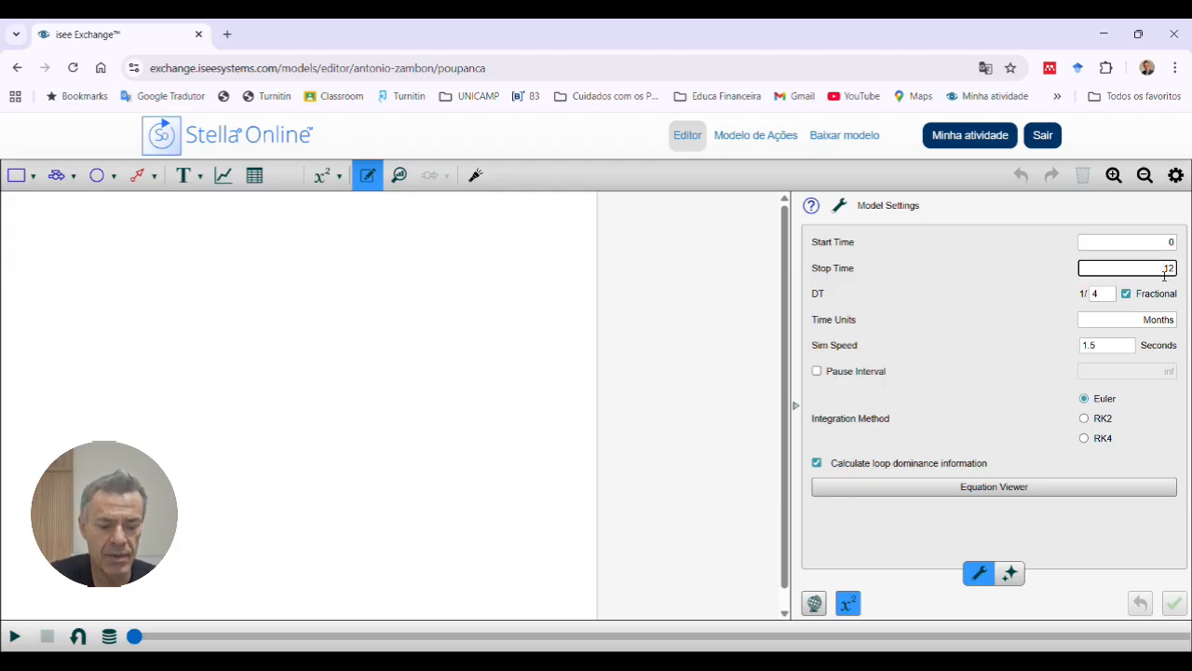
{"action": "double_click", "coordinate": [1164, 270]}
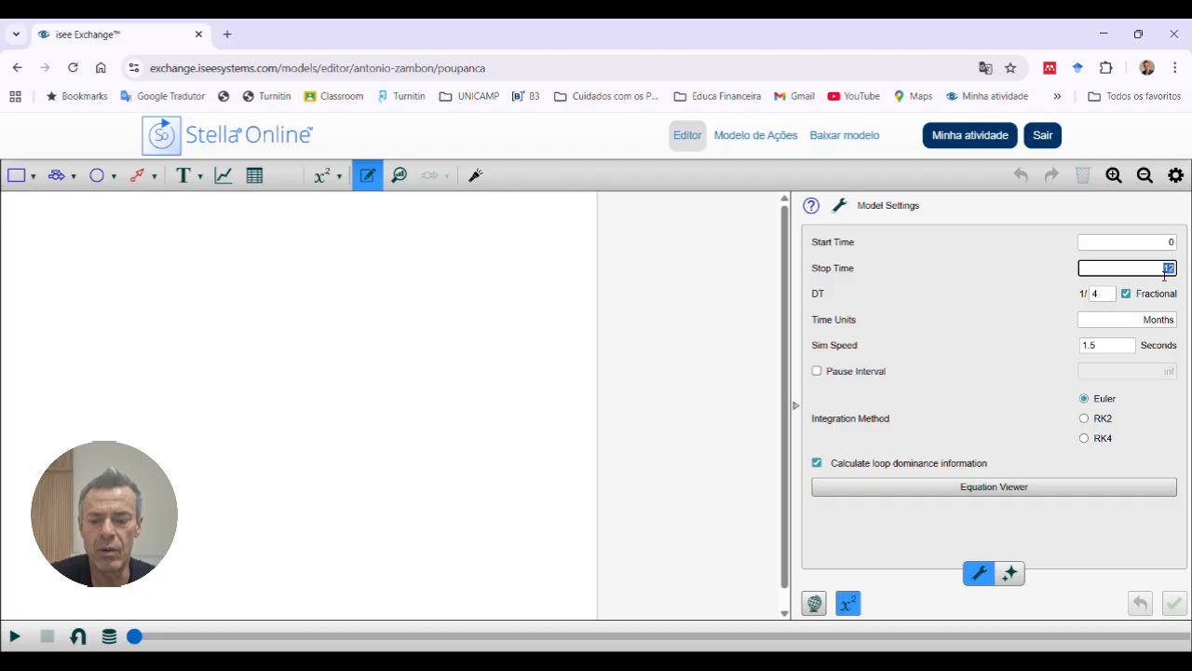
{"action": "type", "text": "24"}
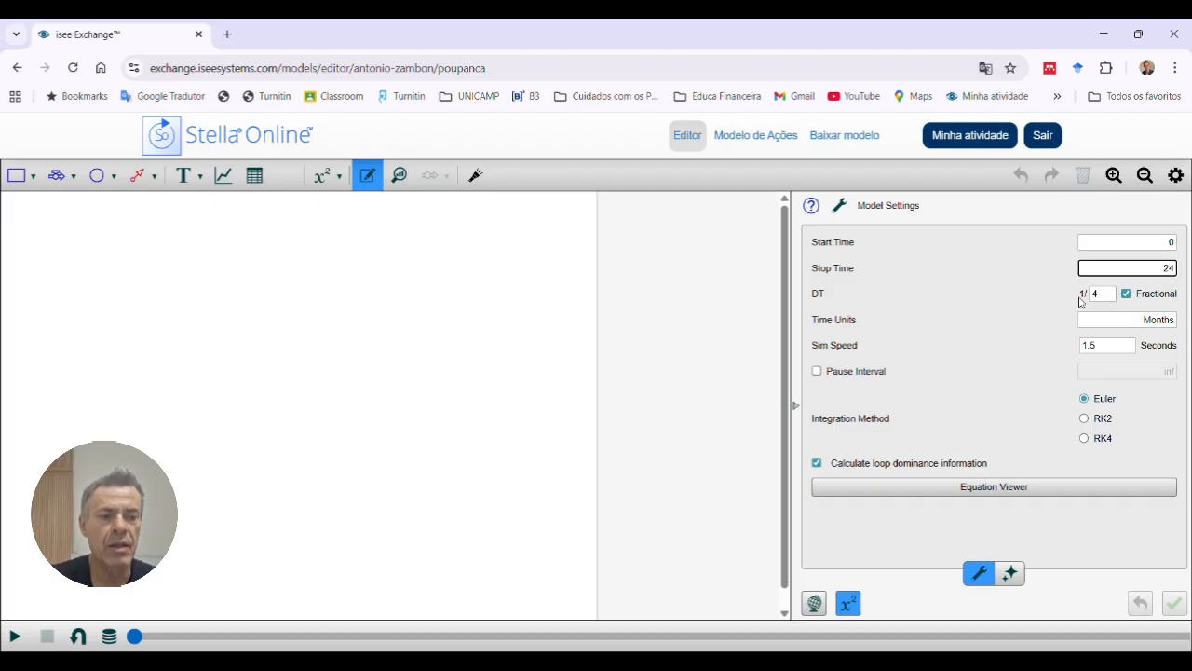
Step: Turn off the fractional time step and set DT to 1
{"action": "left_click", "coordinate": [1129, 296]}
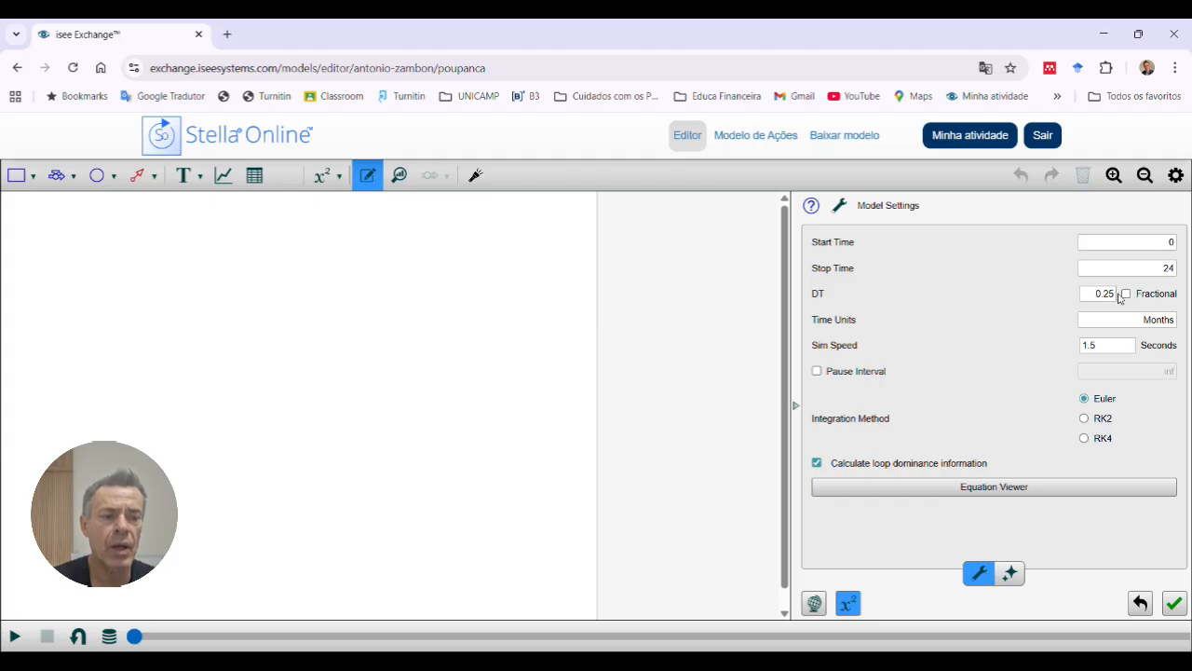
{"action": "left_click", "coordinate": [1097, 295]}
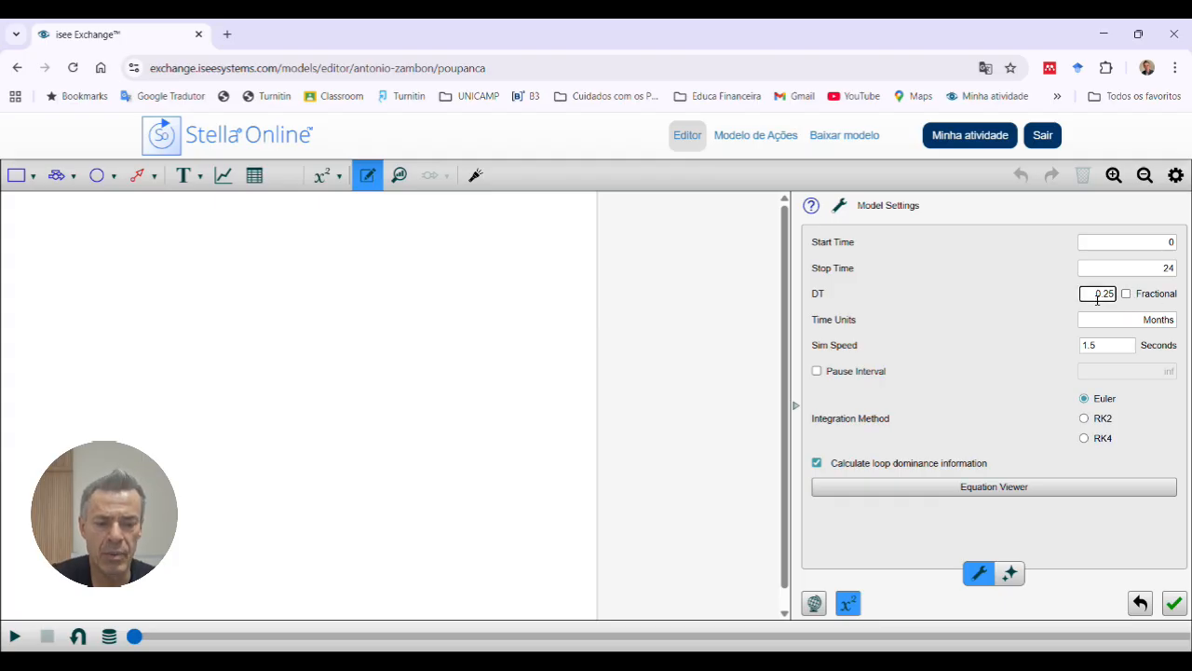
{"action": "key", "text": "shift+Right"}
{"action": "key", "text": "shift+Right"}
{"action": "key", "text": "shift+Right"}
{"action": "key", "text": "shift+Right"}
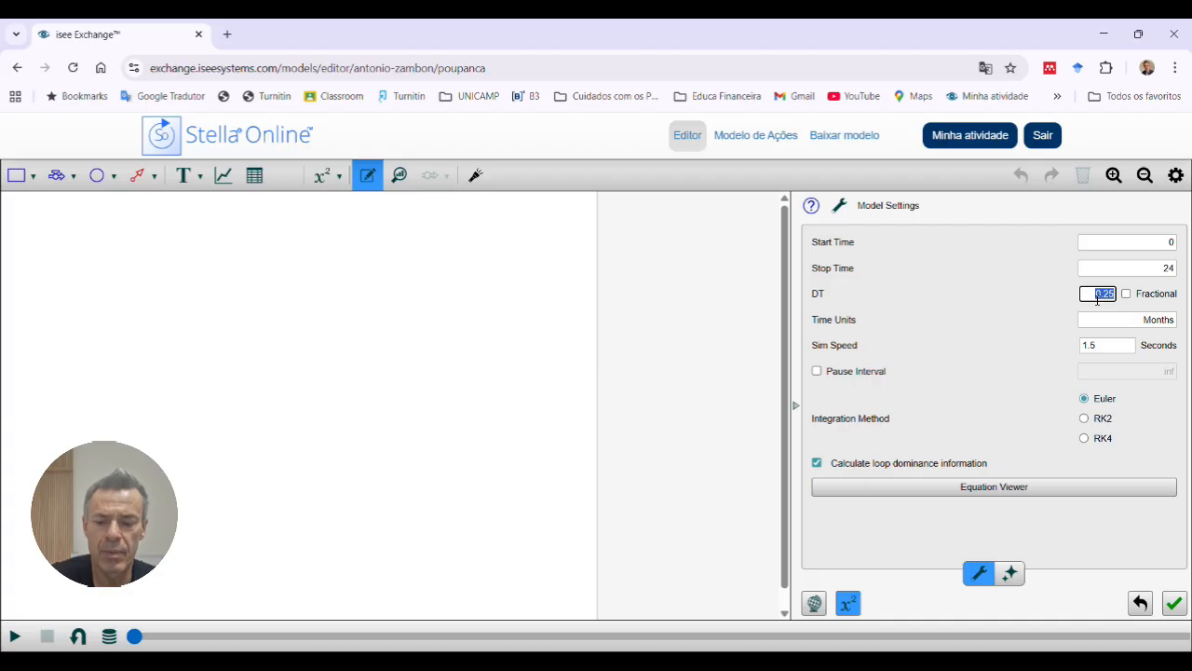
{"action": "type", "text": "1"}
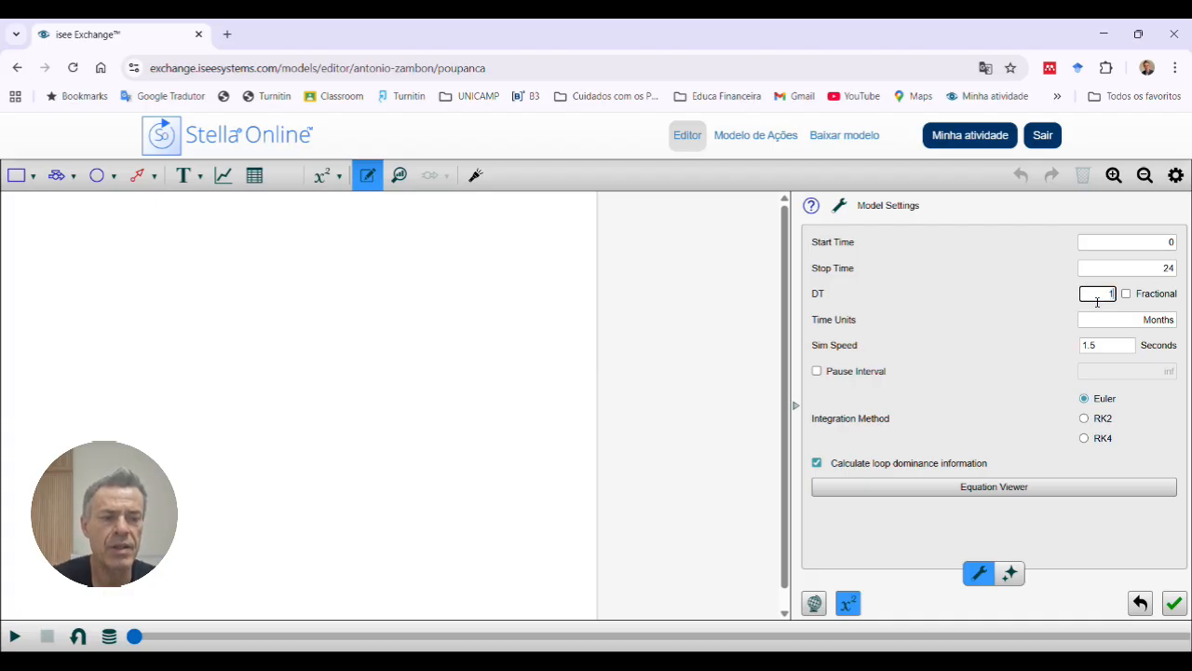
{"action": "left_click", "coordinate": [1134, 310]}
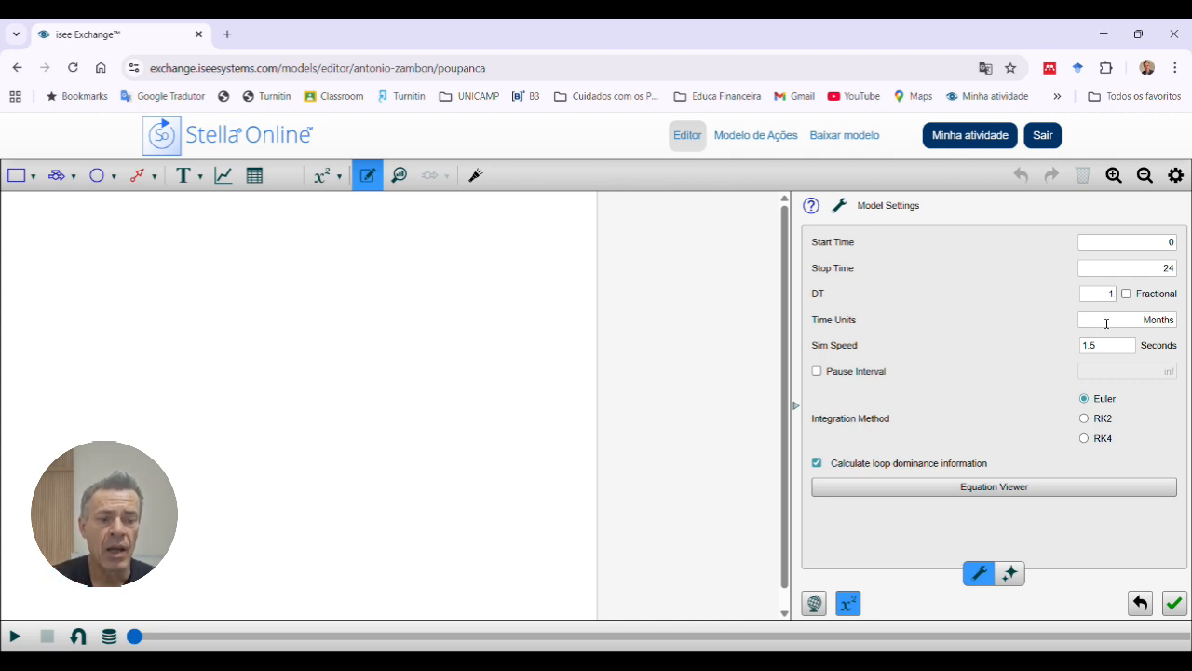
Step: Set the simulation speed to 3 seconds and apply the model settings
{"action": "left_click", "coordinate": [1125, 349]}
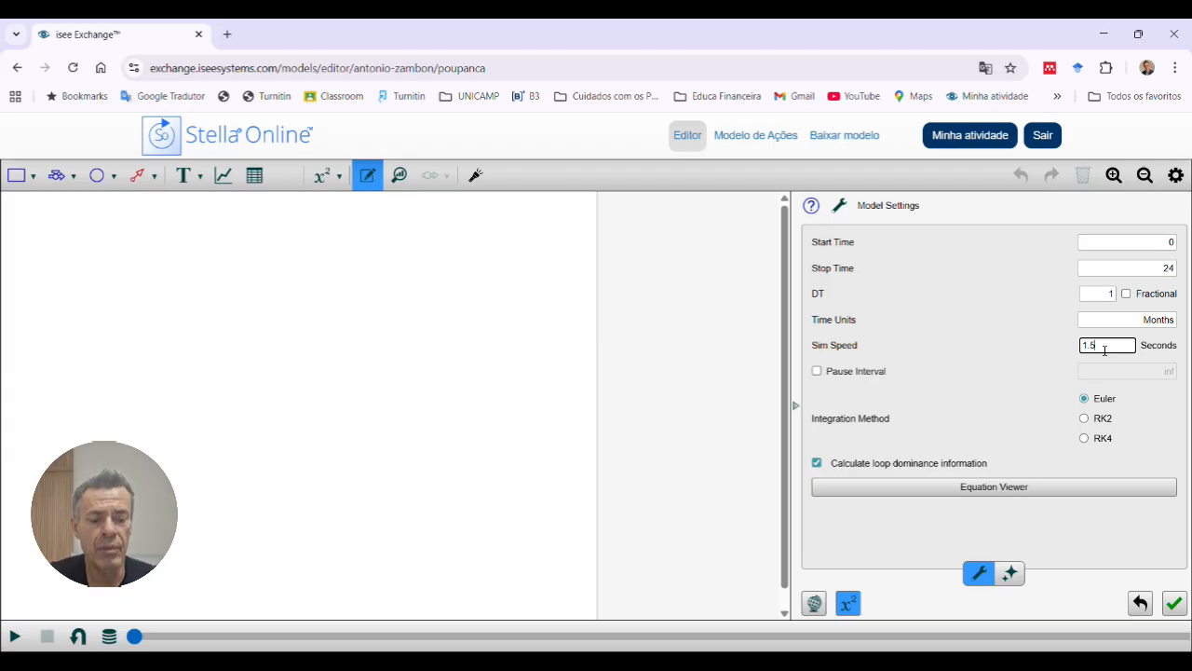
{"action": "key", "text": "BackSpace"}
{"action": "key", "text": "BackSpace"}
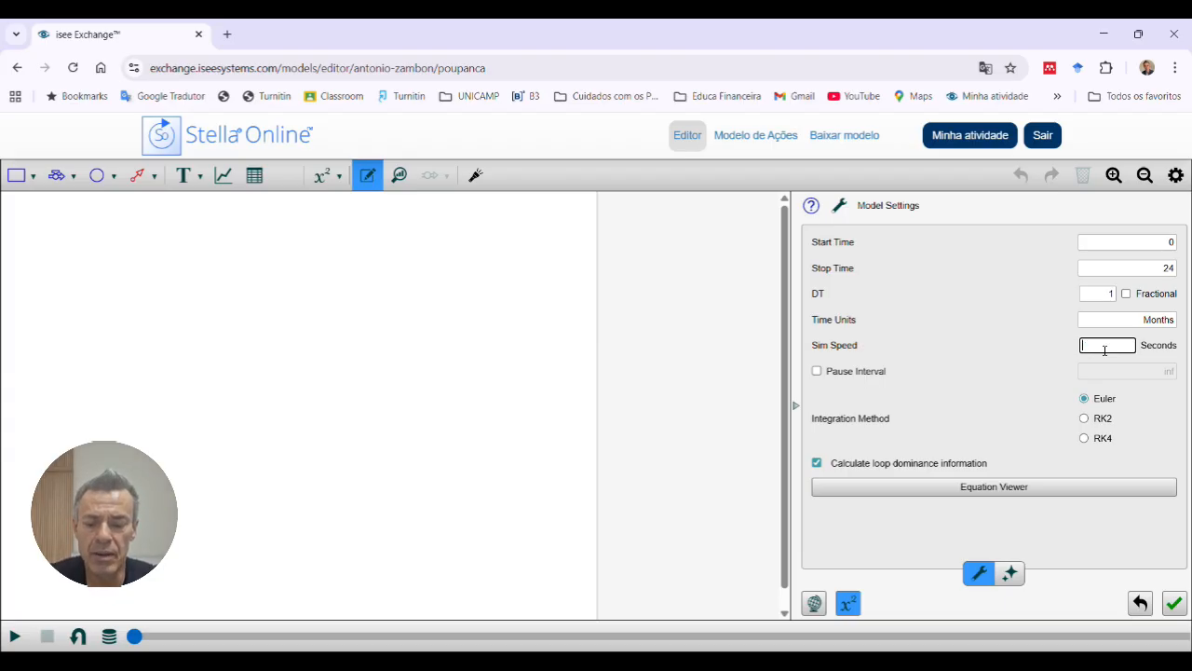
{"action": "type", "text": "3"}
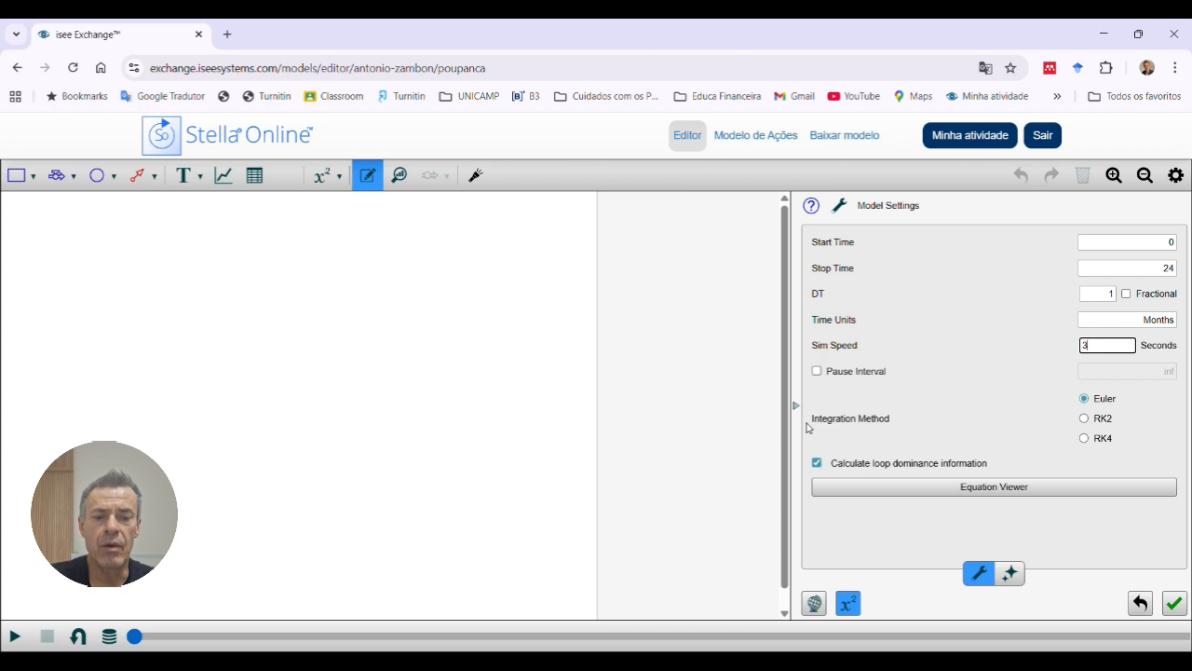
{"action": "left_click", "coordinate": [413, 410]}
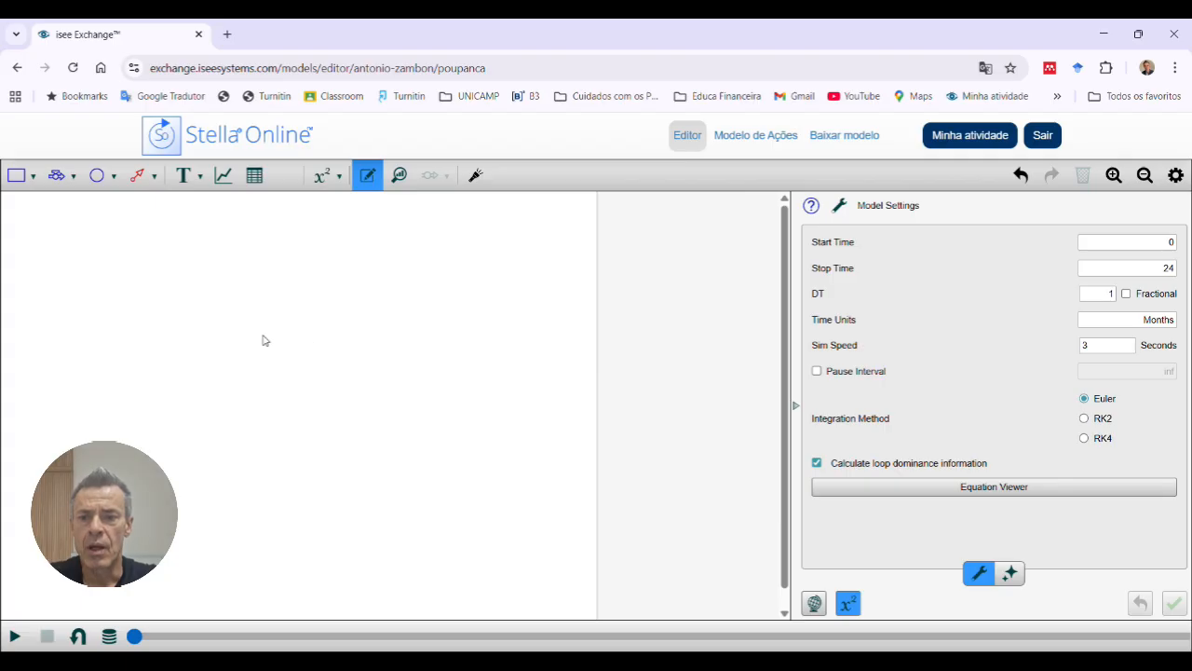
Step: Place a new stock near the middle of the empty model canvas
{"action": "left_click", "coordinate": [14, 185]}
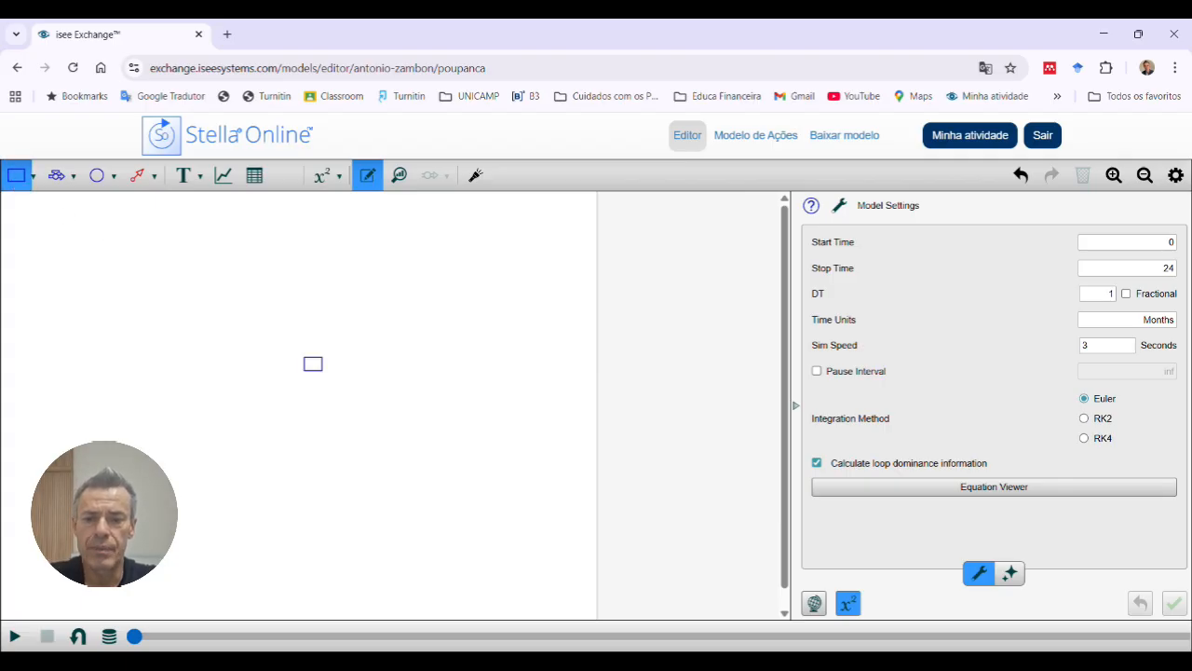
{"action": "left_click", "coordinate": [304, 354]}
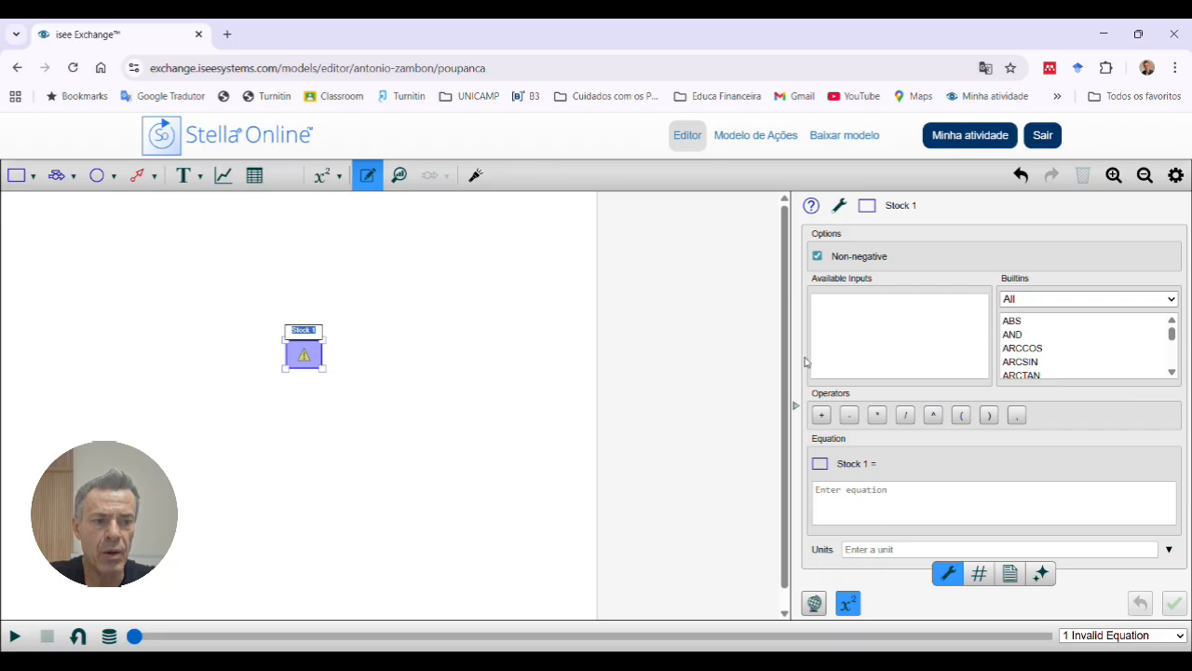
{"action": "left_click", "coordinate": [1121, 182]}
{"action": "left_click", "coordinate": [1121, 183]}
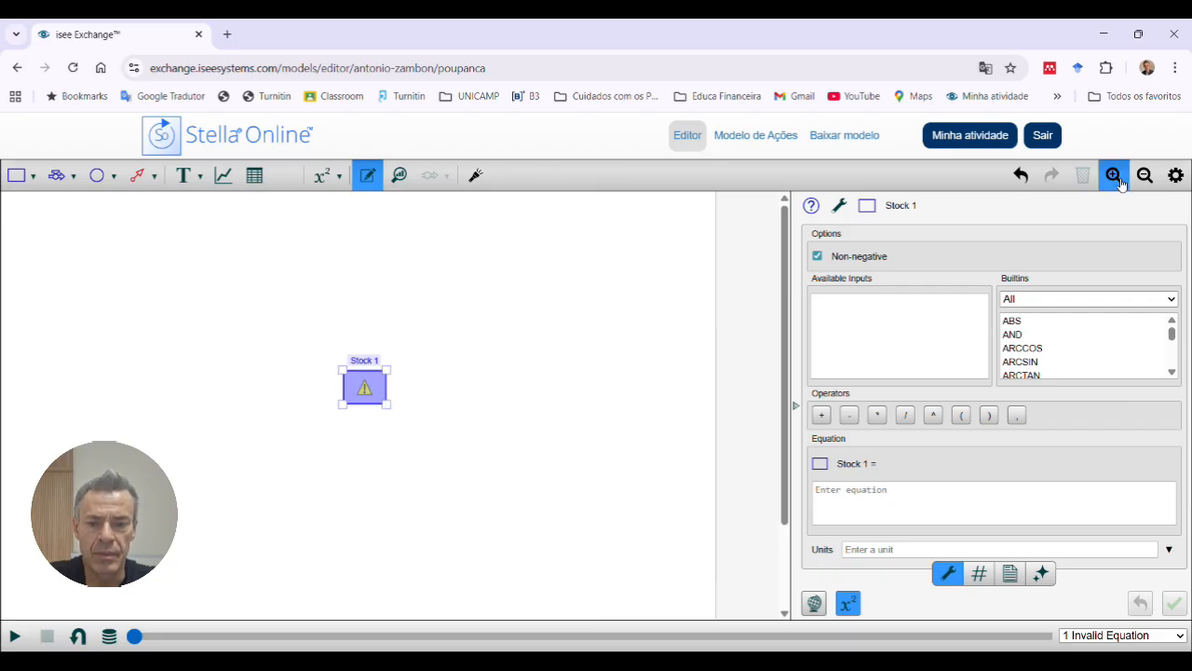
Step: Rename the new stock on the canvas as POUPANÇA
{"action": "left_click", "coordinate": [1121, 182]}
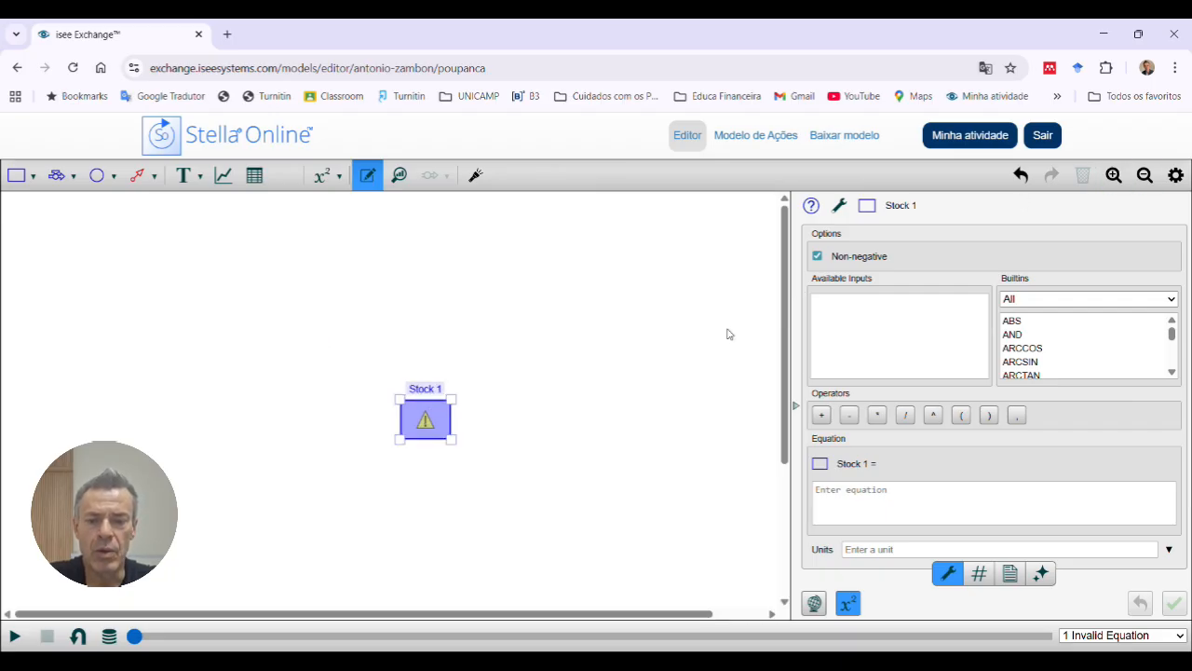
{"action": "left_click", "coordinate": [424, 392]}
{"action": "double_click", "coordinate": [426, 391]}
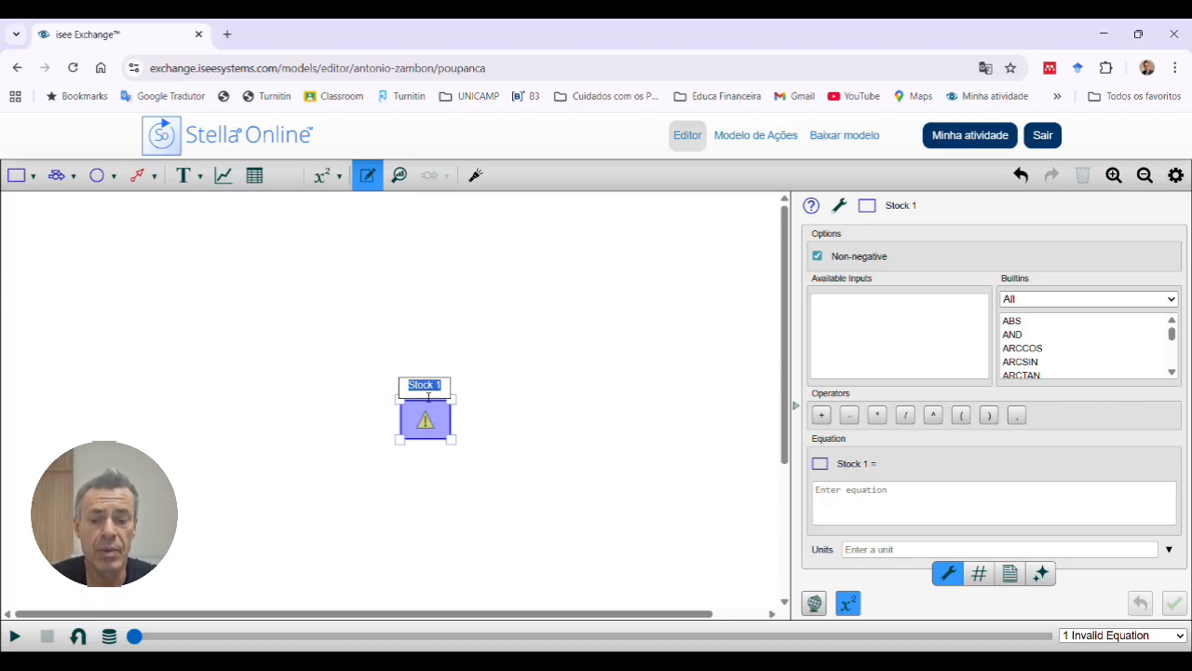
{"action": "type", "text": "P"}
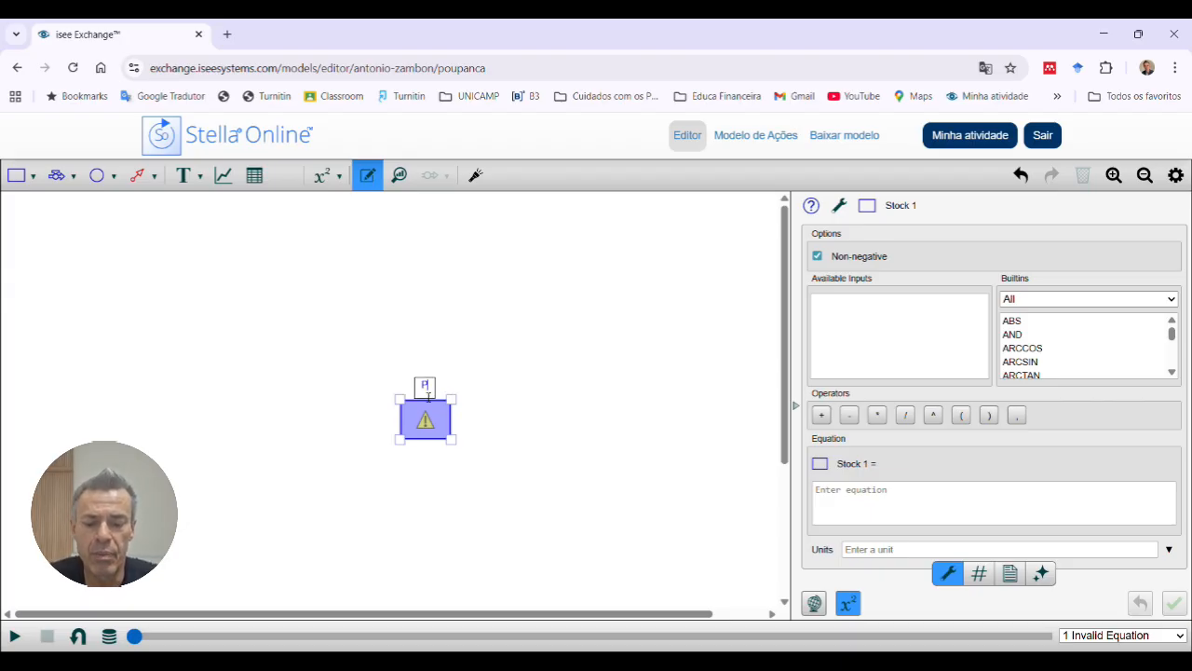
{"action": "type", "text": "OUPANÇA"}
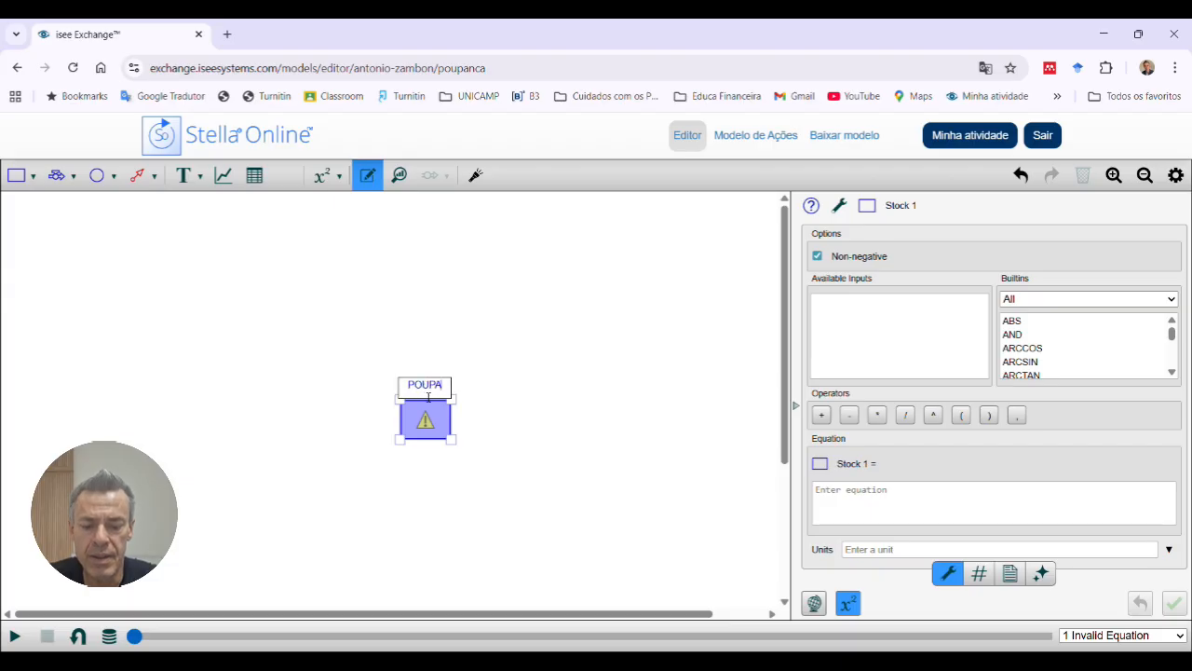
{"action": "key", "text": "Return"}
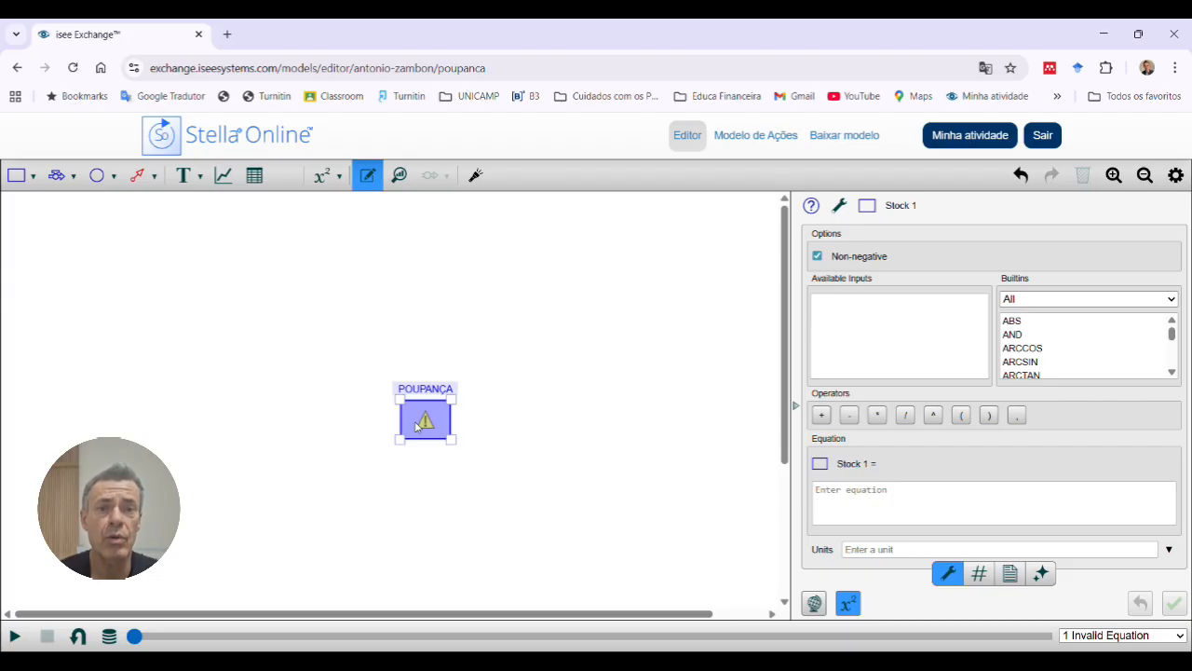
Step: Draw an inflow from empty canvas space left of the POUPANÇA stock into the stock
{"action": "left_click", "coordinate": [58, 177]}
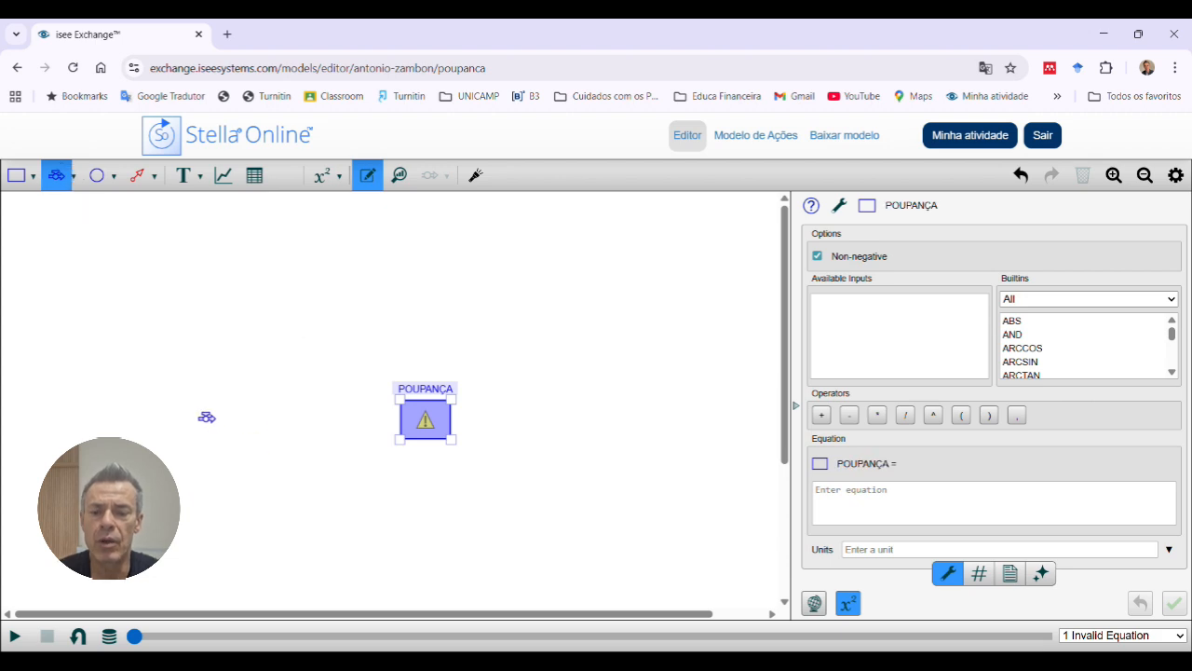
{"action": "left_click_drag", "start_coordinate": [208, 431], "coordinate": [433, 433]}
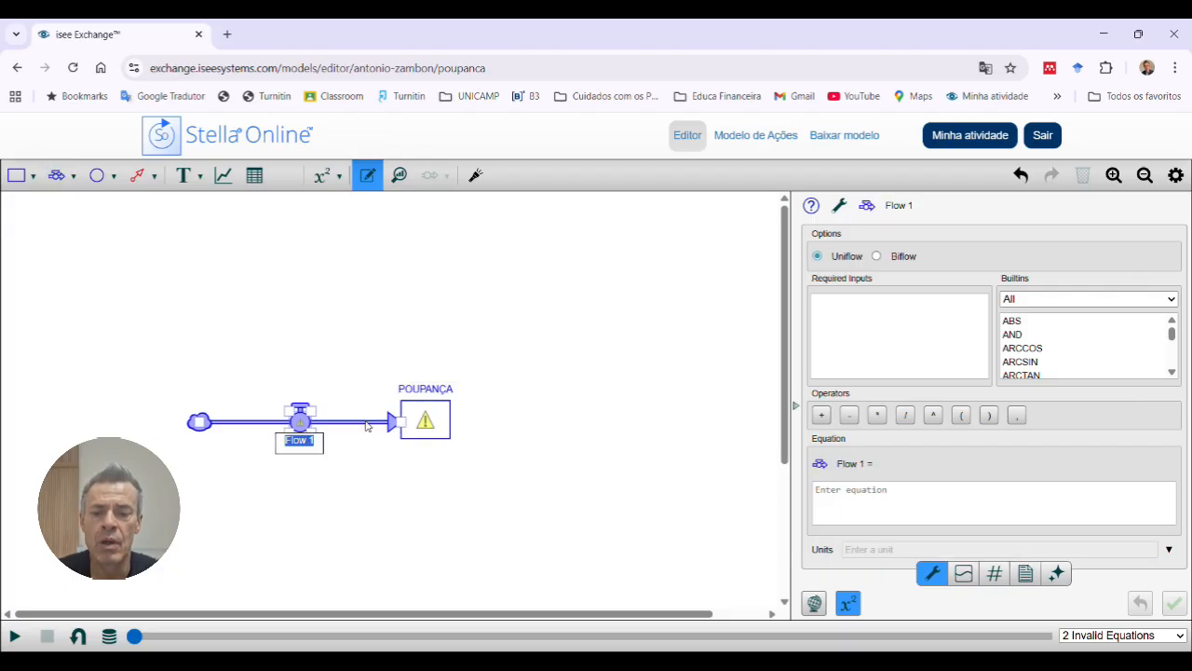
{"action": "left_click", "coordinate": [419, 419]}
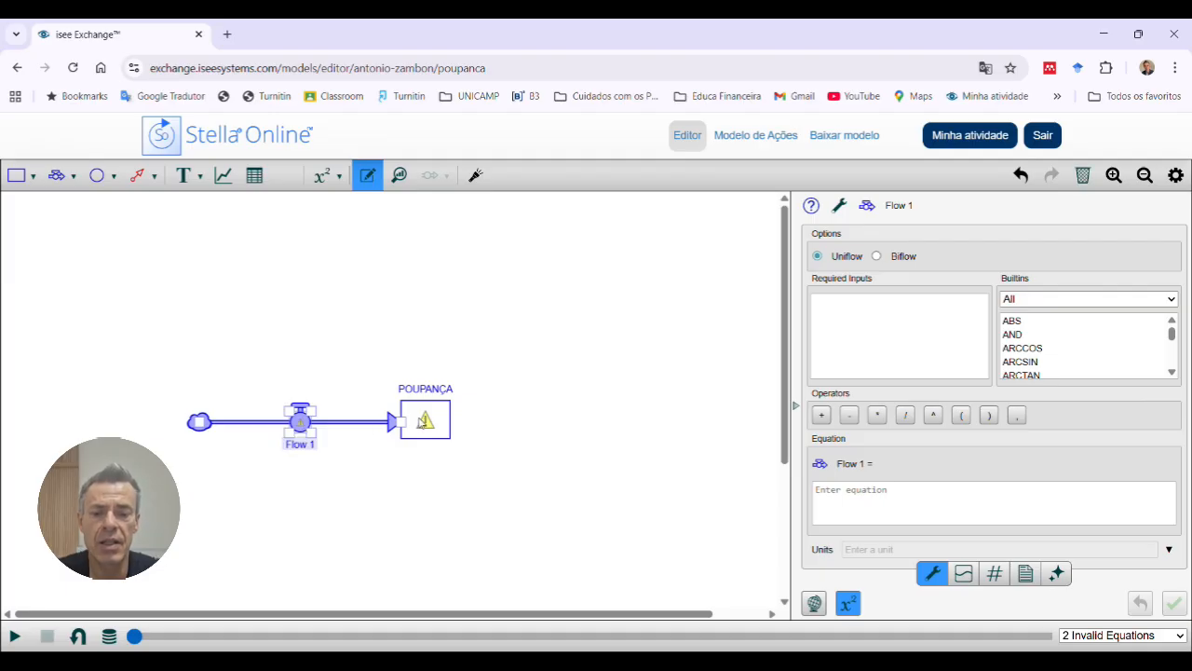
Step: Move the POUPANÇA stock closer to the inflow's source cloud, and detach and reconnect the flow's end so it lines up with the stock
{"action": "left_click_drag", "start_coordinate": [422, 421], "coordinate": [349, 428]}
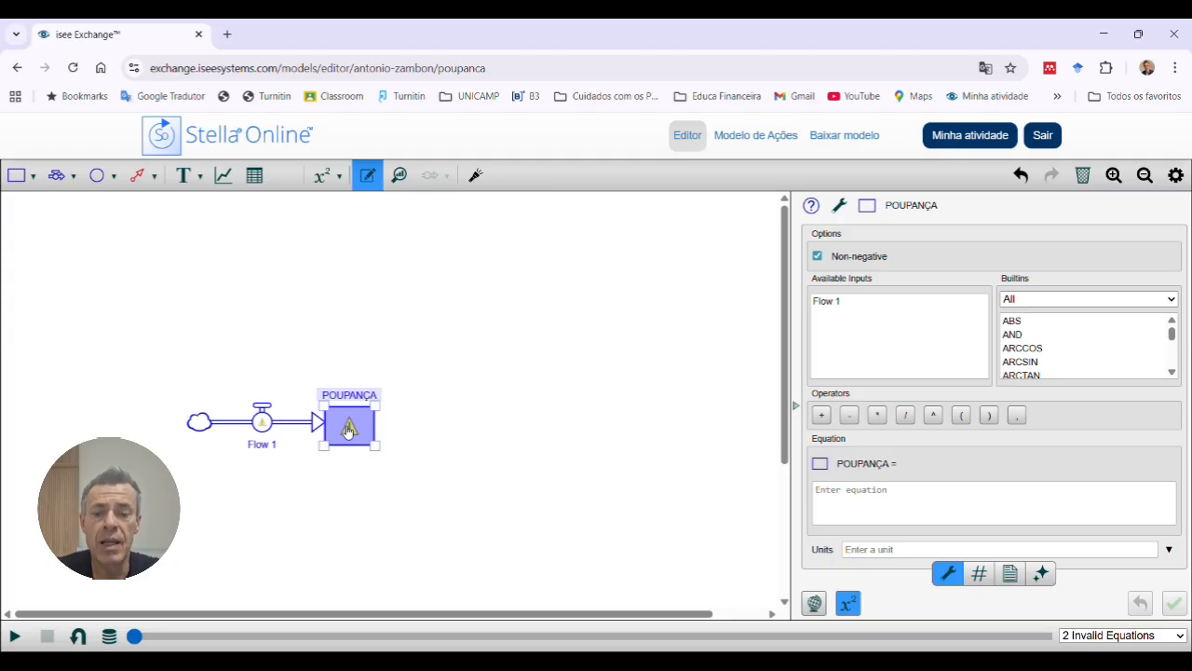
{"action": "left_click", "coordinate": [315, 427]}
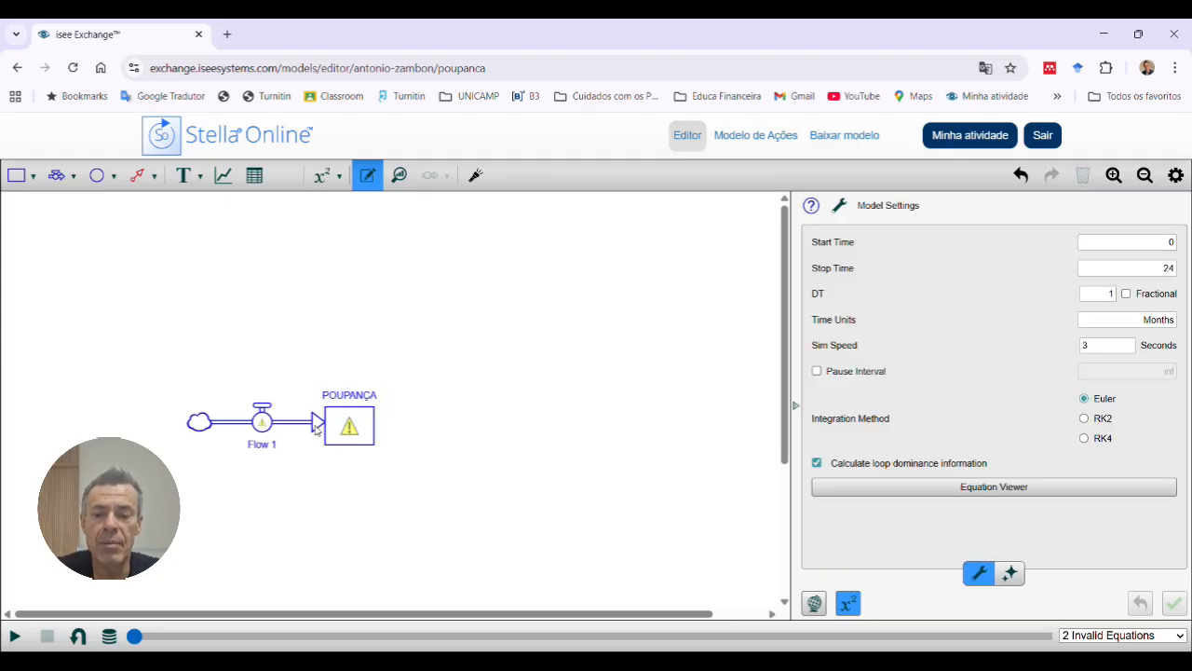
{"action": "left_click", "coordinate": [264, 427]}
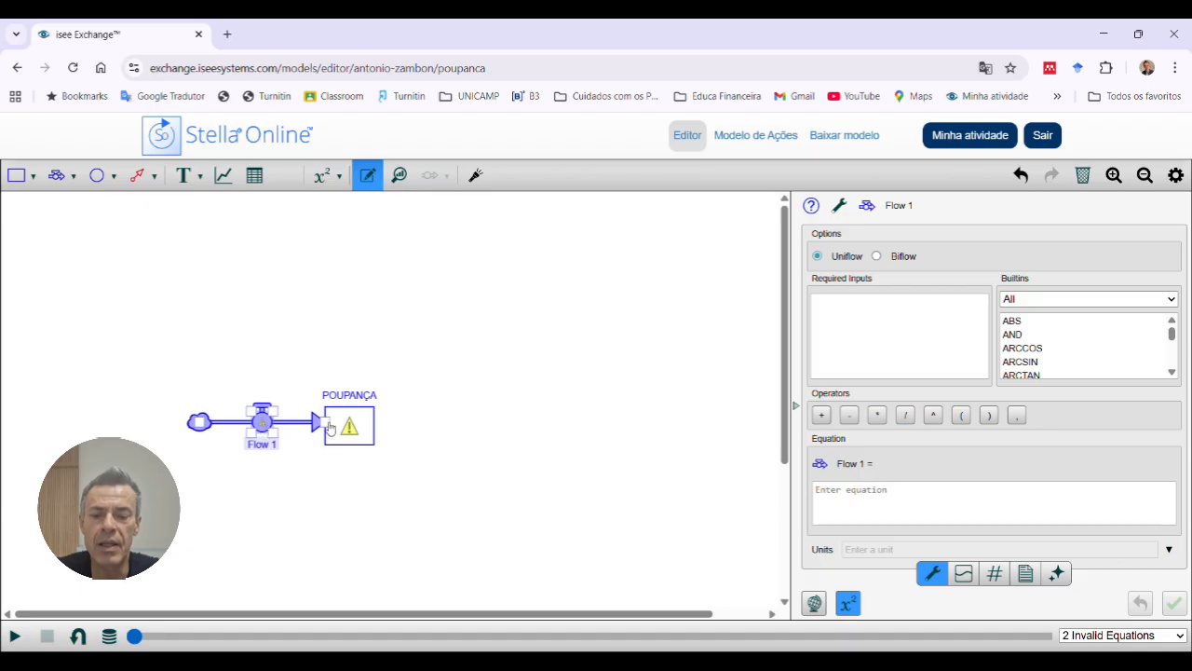
{"action": "left_click_drag", "start_coordinate": [330, 428], "coordinate": [304, 424]}
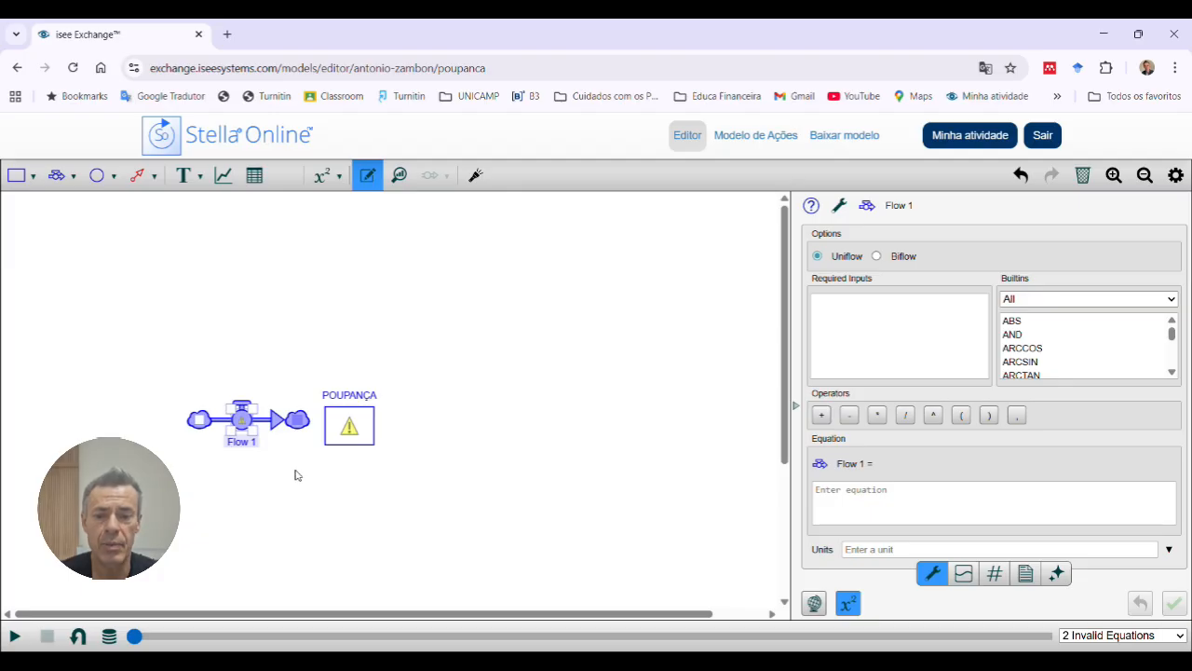
{"action": "left_click", "coordinate": [348, 429]}
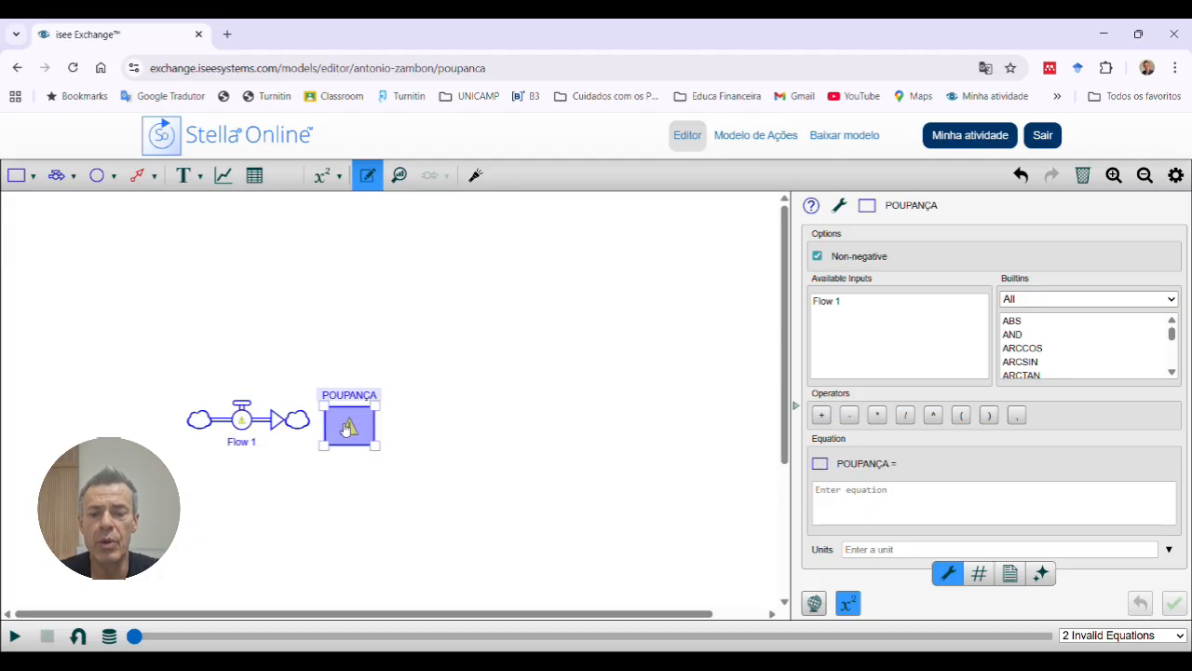
{"action": "mouse_move", "coordinate": [346, 429]}
{"action": "left_mouse_down"}
{"action": "mouse_move", "coordinate": [296, 422]}
{"action": "mouse_move", "coordinate": [354, 424]}
{"action": "left_mouse_up"}
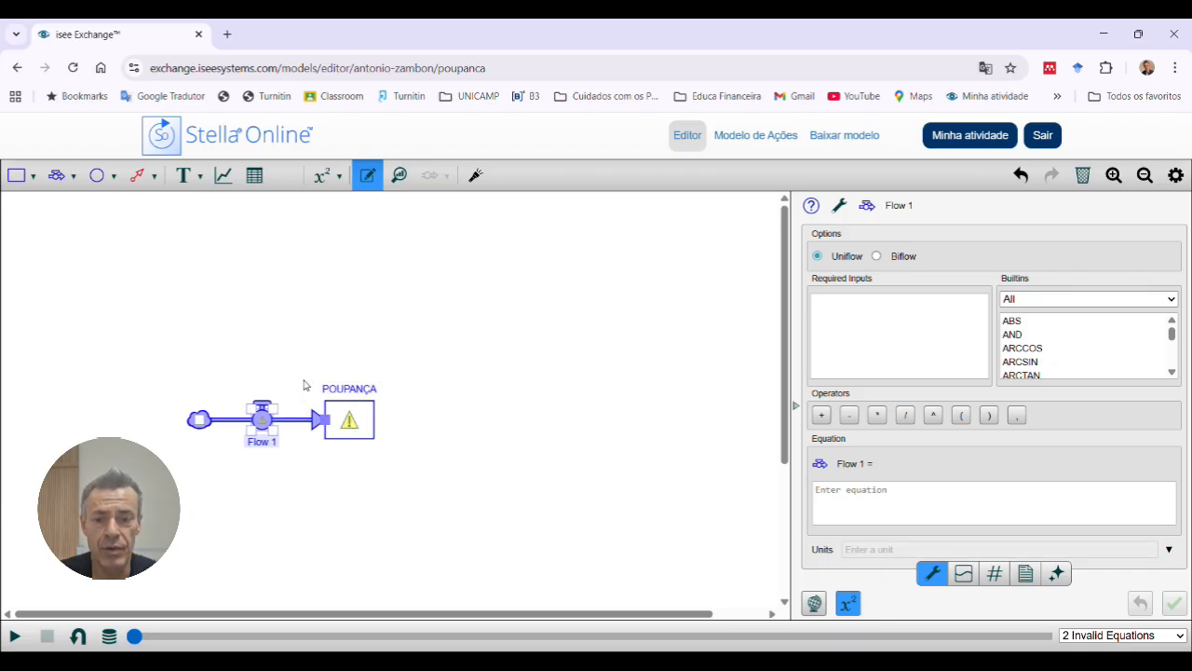
{"action": "left_click", "coordinate": [290, 354]}
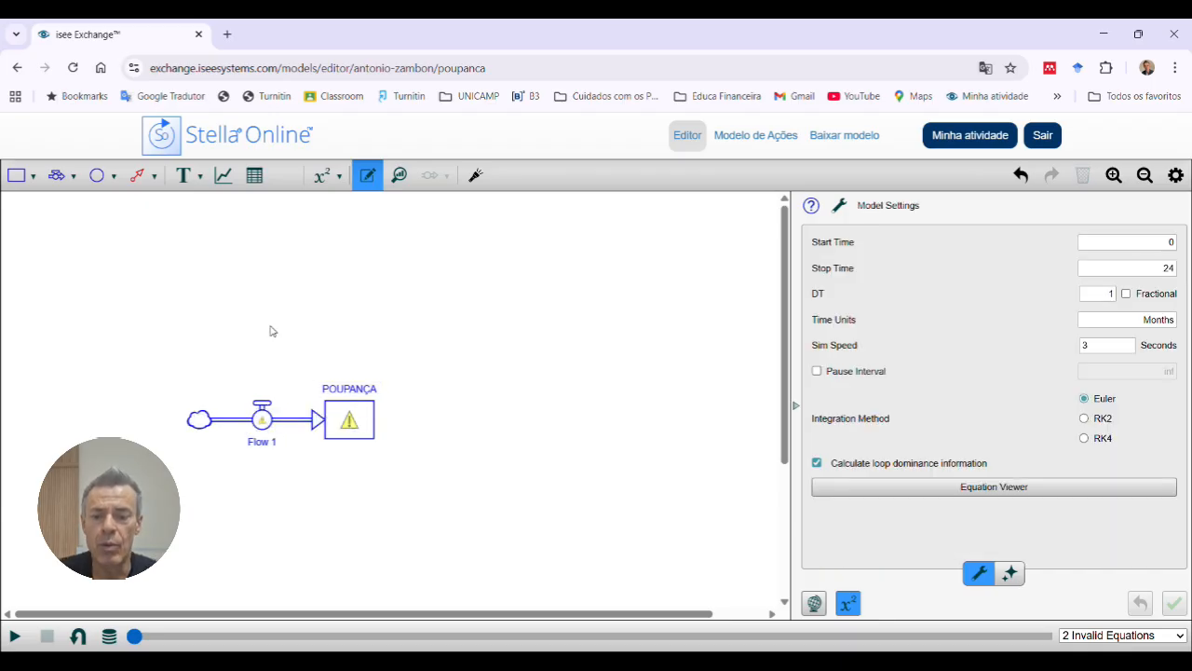
Step: Rename the flow into the POUPANÇA stock as DEPÓSITOS
{"action": "double_click", "coordinate": [264, 443]}
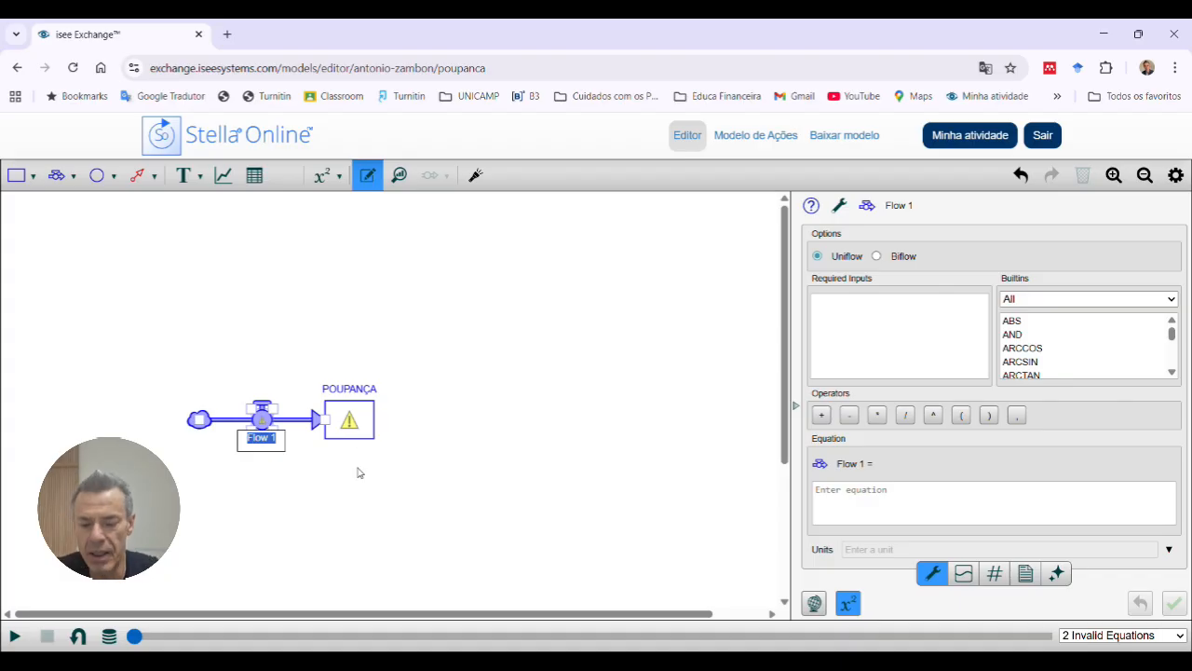
{"action": "type", "text": "DEPOSITOS"}
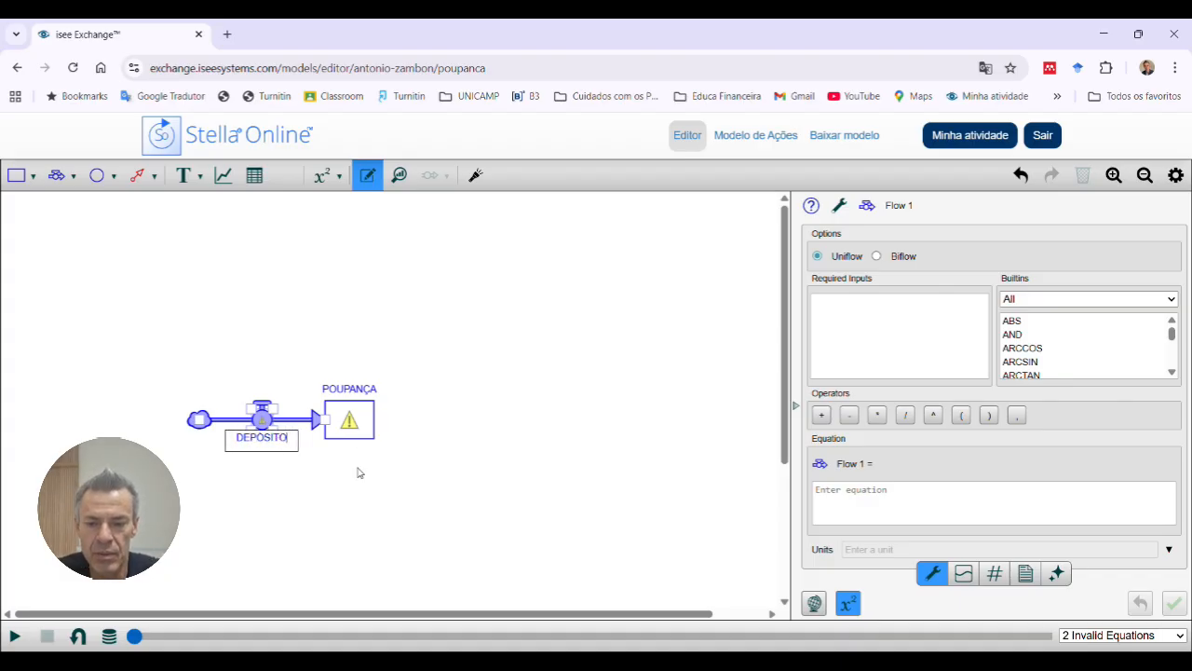
{"action": "key", "text": "Return"}
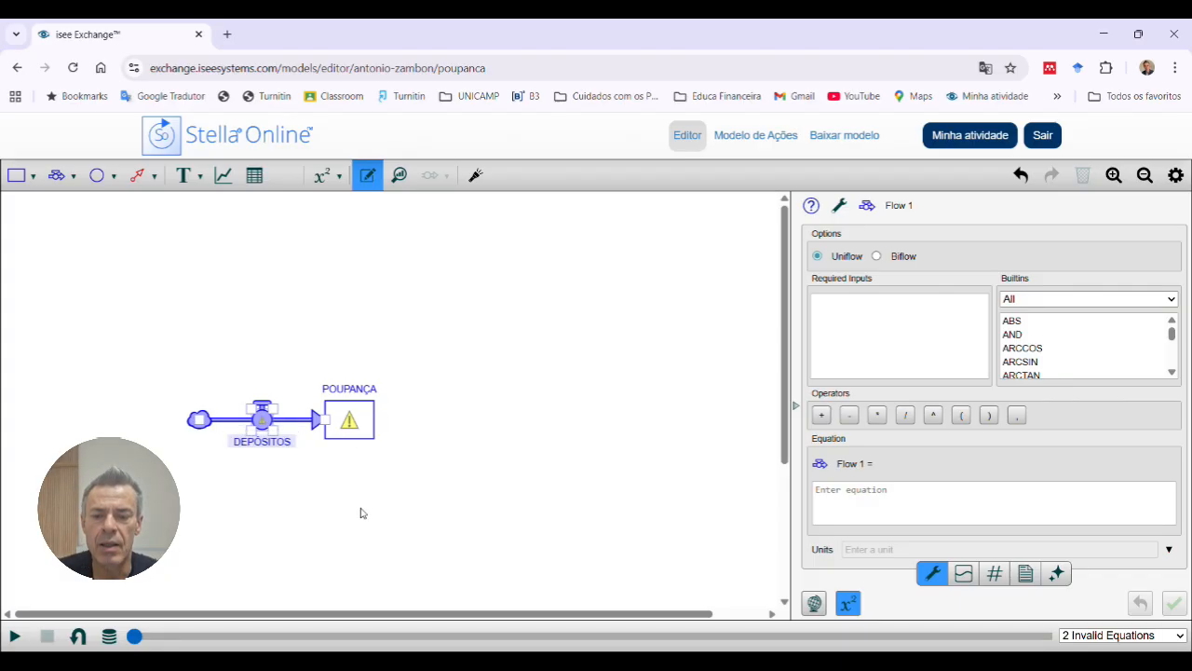
{"action": "left_click", "coordinate": [355, 415]}
{"action": "left_click", "coordinate": [405, 414]}
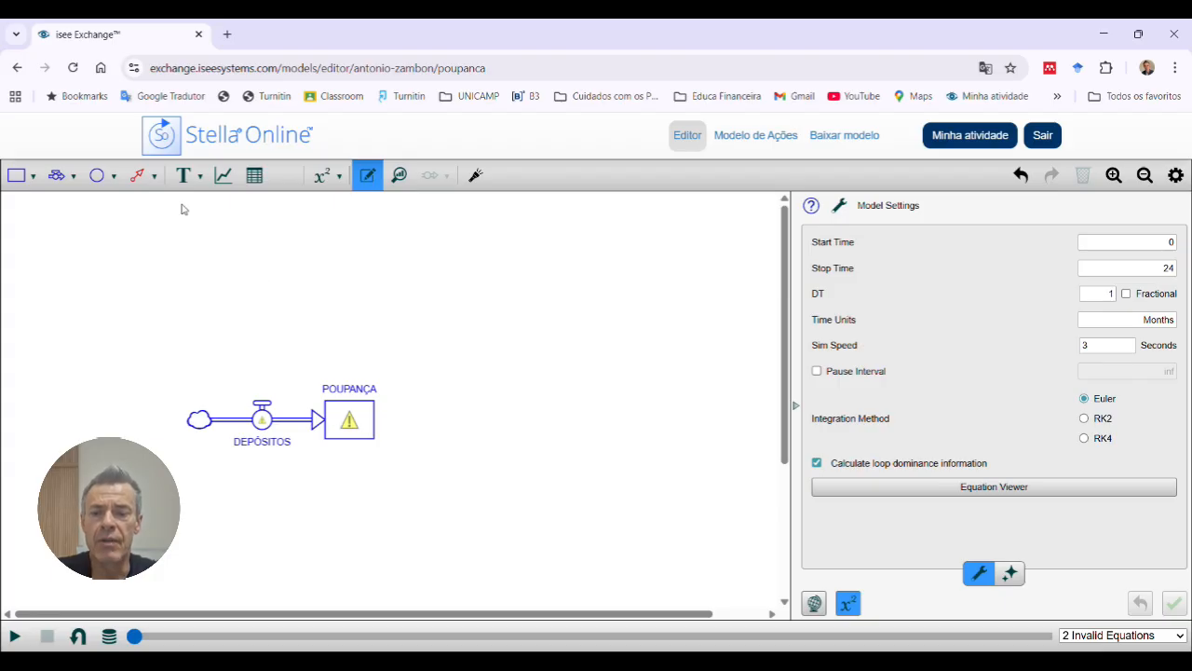
Step: Place a new converter above the DEPÓSITOS flow
{"action": "left_click", "coordinate": [99, 176]}
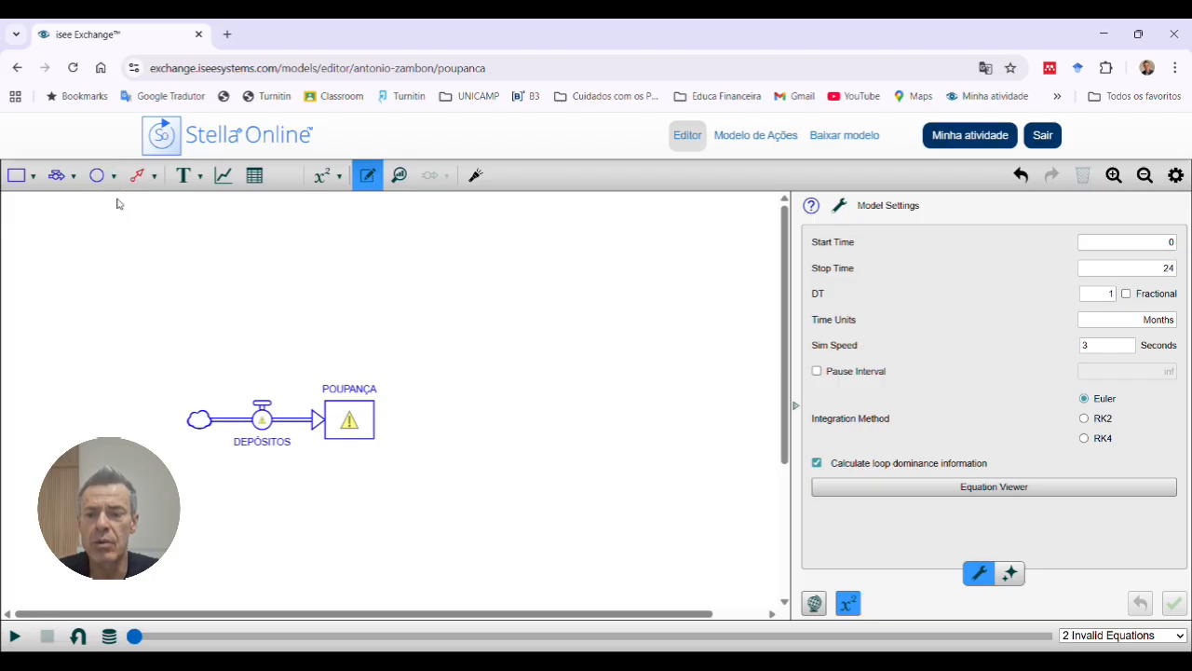
{"action": "left_click", "coordinate": [98, 177]}
{"action": "left_click", "coordinate": [271, 309]}
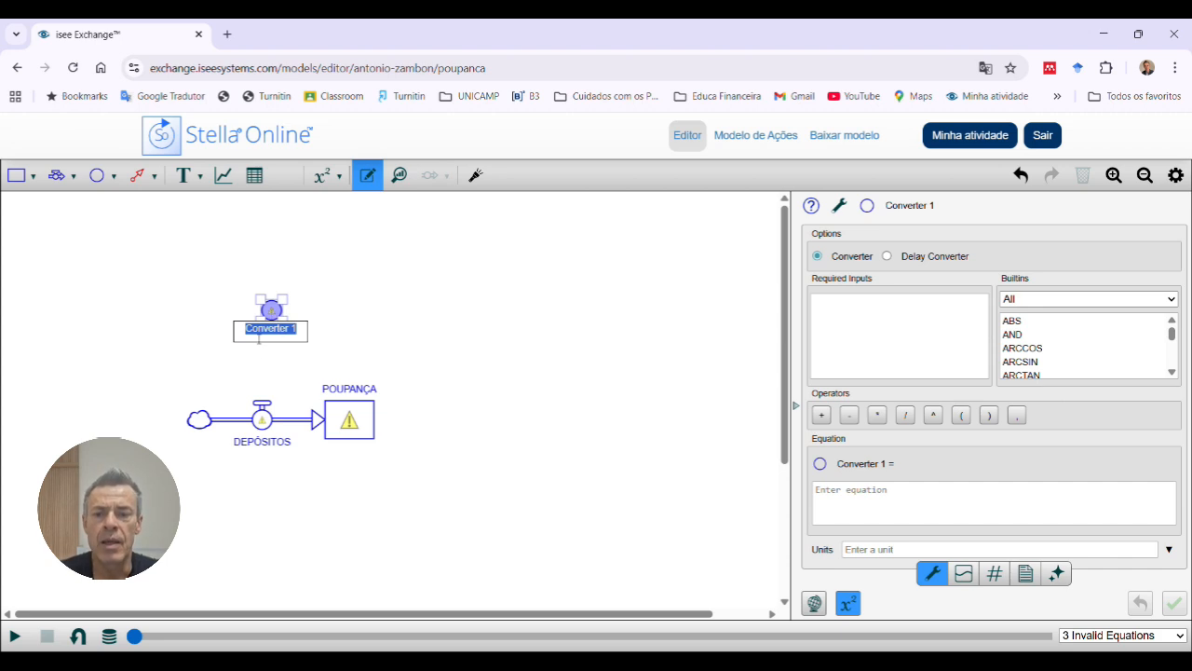
{"action": "left_click", "coordinate": [132, 257]}
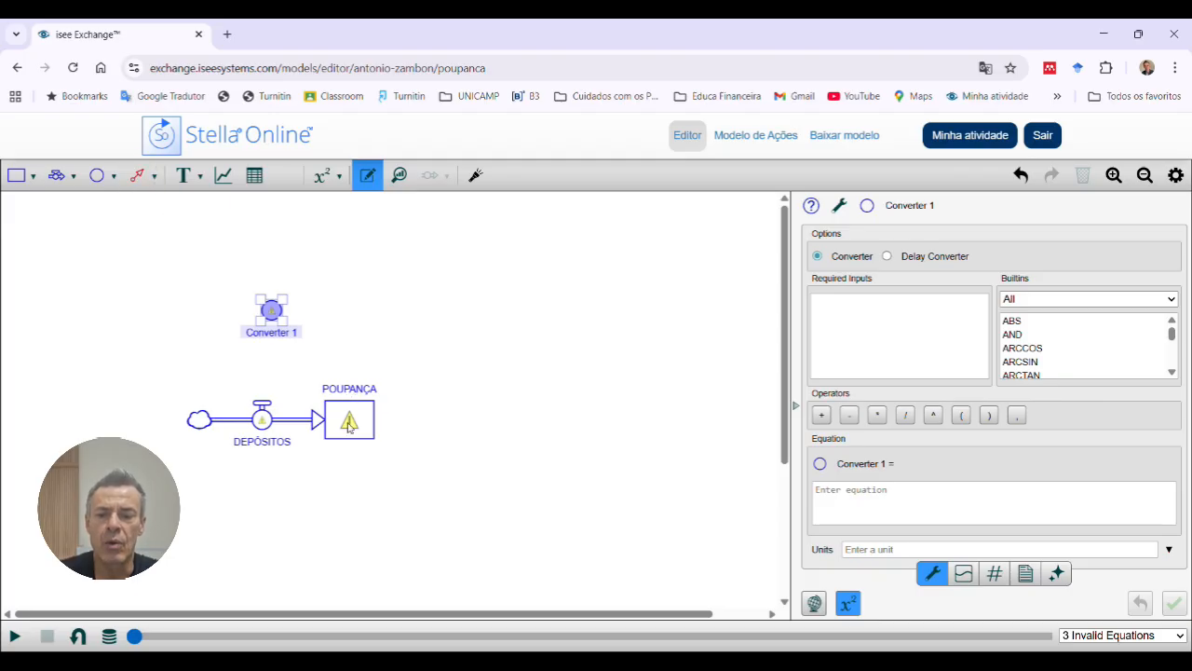
Step: Rename the converter above the DEPÓSITOS flow as JUROS
{"action": "left_click", "coordinate": [273, 340]}
{"action": "double_click", "coordinate": [274, 339]}
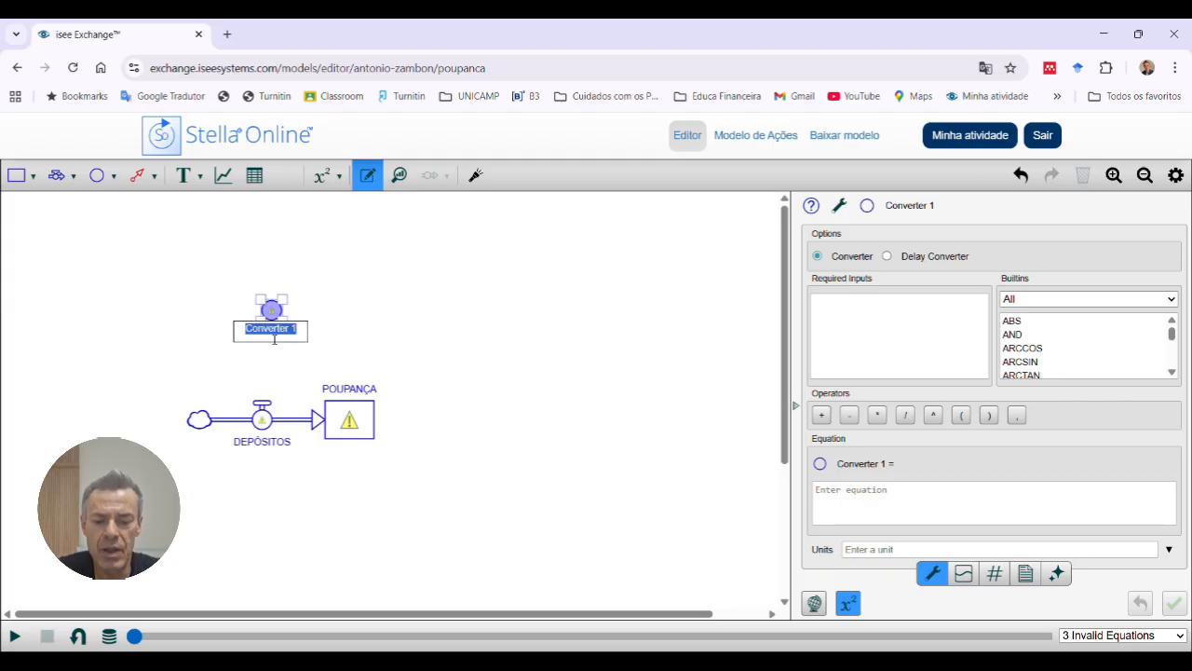
{"action": "type", "text": "JUROS"}
{"action": "key", "text": "Return"}
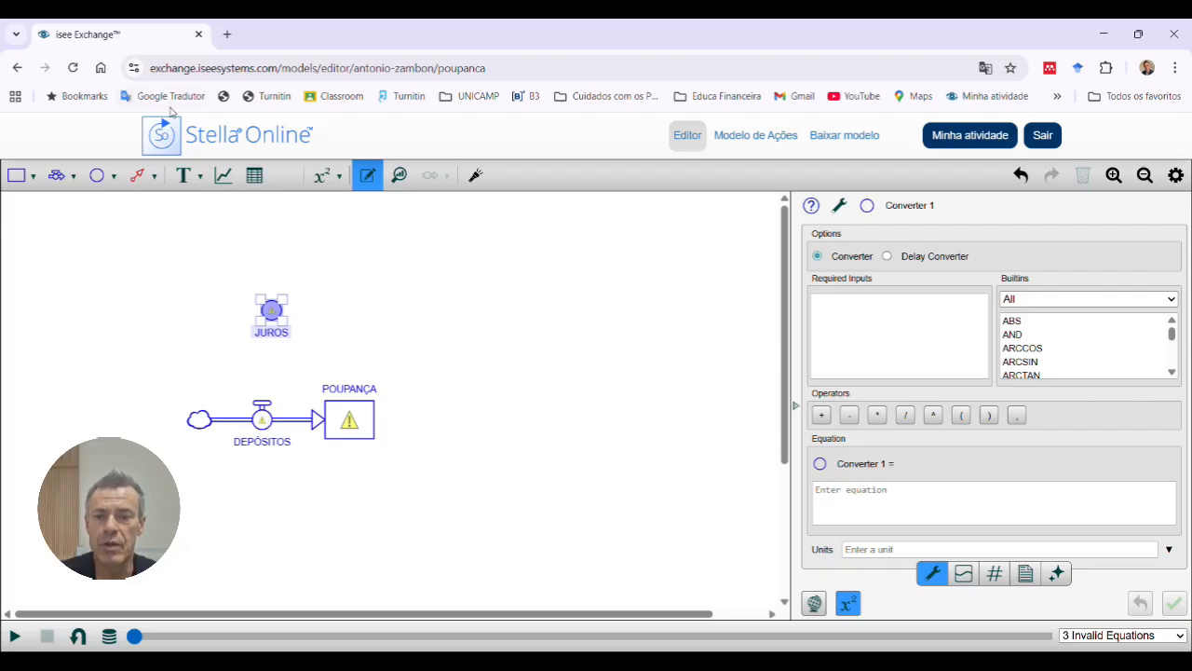
Step: Try out connectors from the POUPANÇA stock to the JUROS converter, deleting each one
{"action": "left_click", "coordinate": [139, 177]}
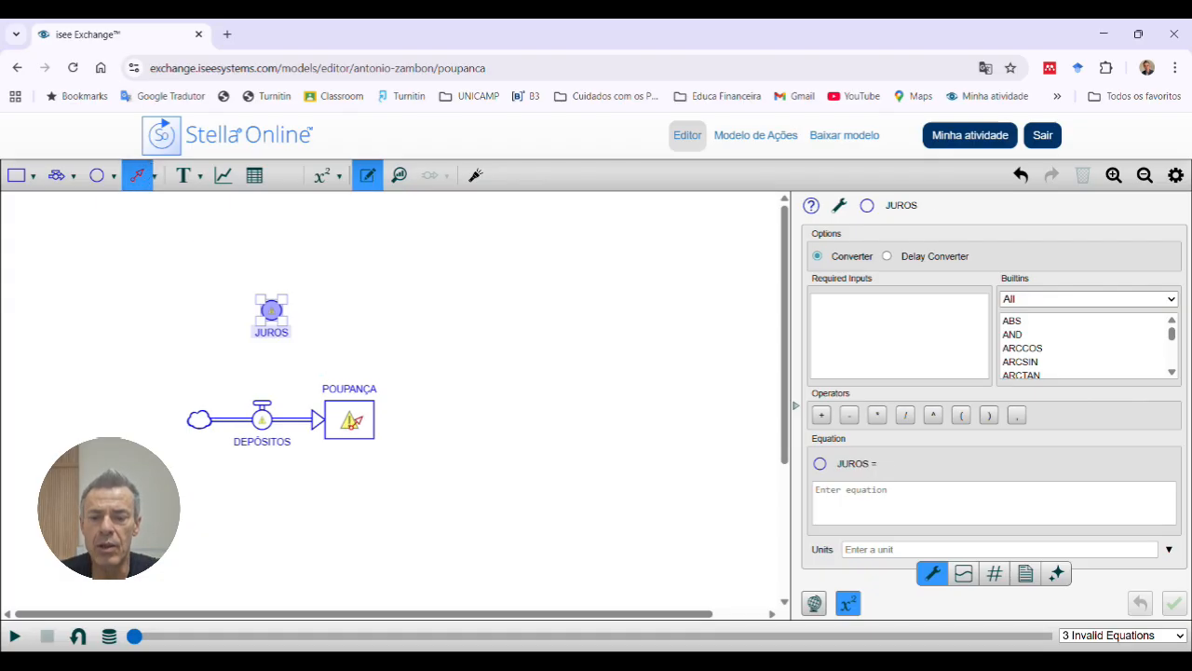
{"action": "mouse_move", "coordinate": [354, 420]}
{"action": "left_mouse_down"}
{"action": "mouse_move", "coordinate": [329, 354]}
{"action": "mouse_move", "coordinate": [273, 311]}
{"action": "left_mouse_up"}
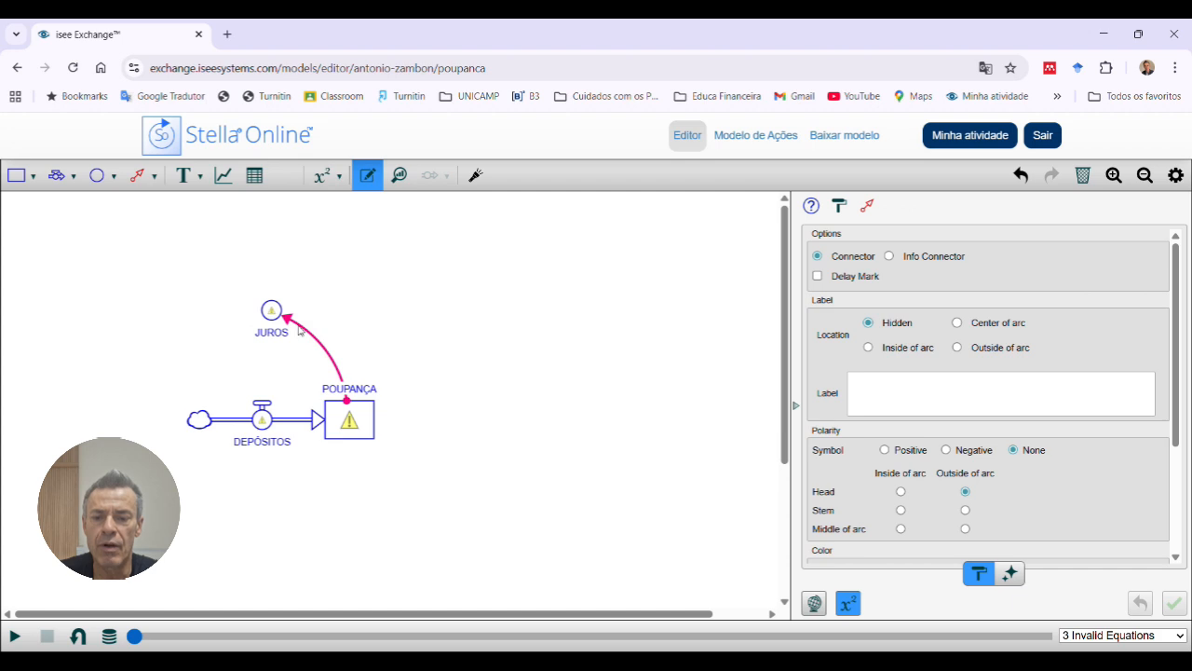
{"action": "left_click", "coordinate": [302, 334]}
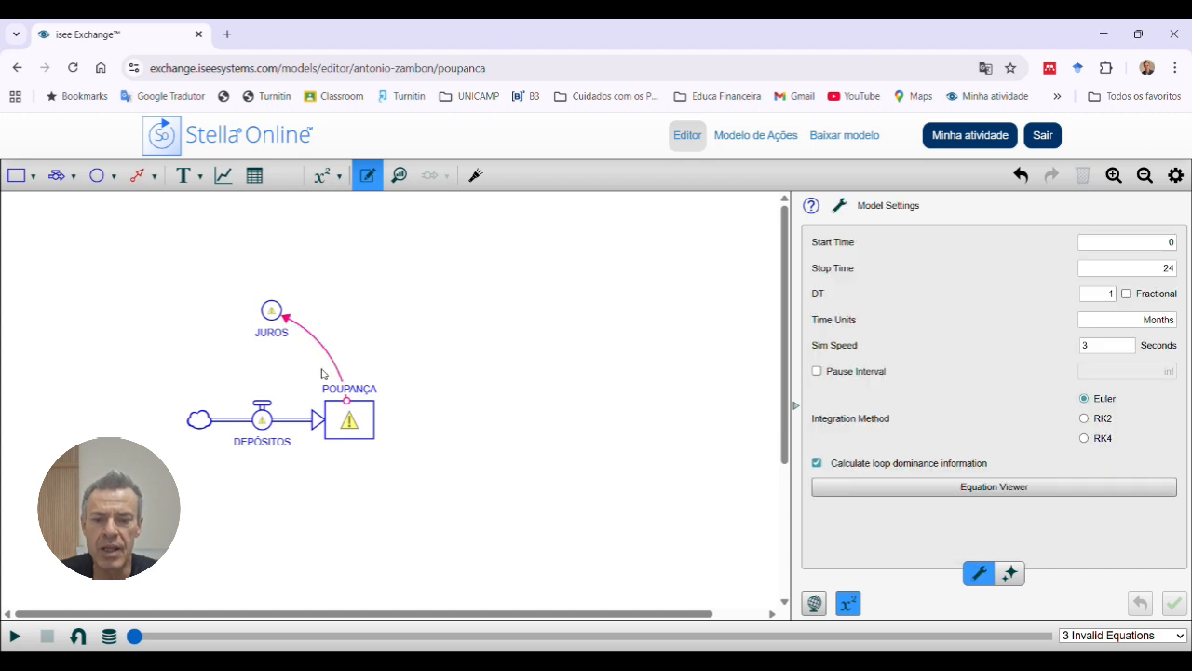
{"action": "left_click", "coordinate": [352, 404]}
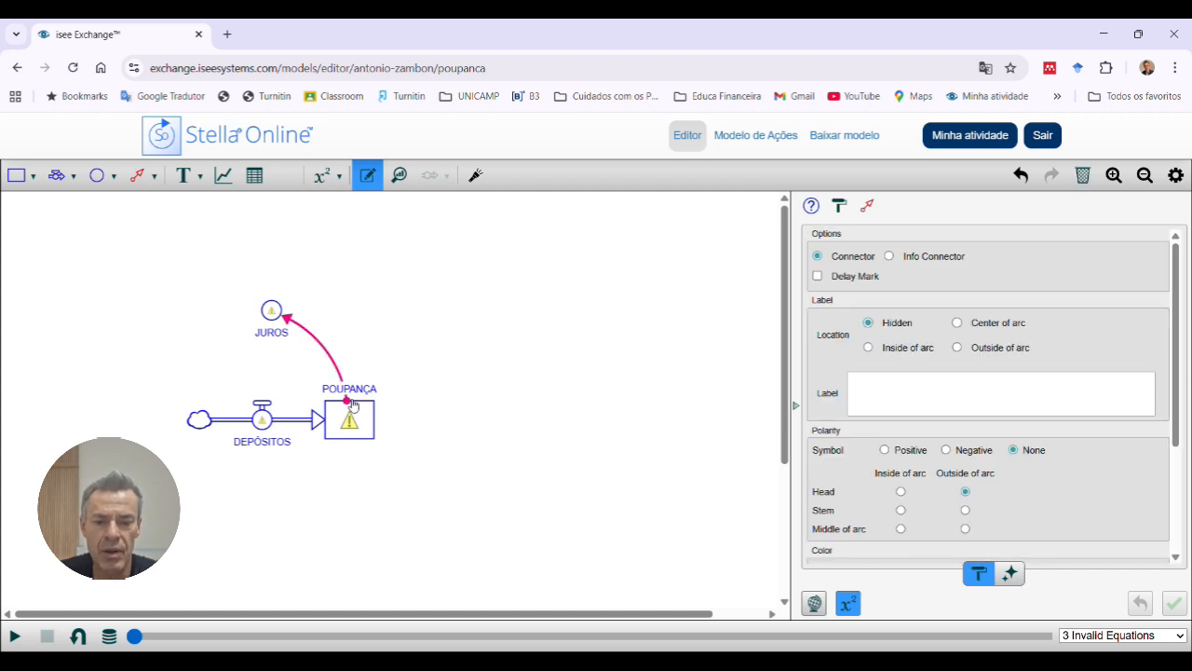
{"action": "key", "text": "Delete"}
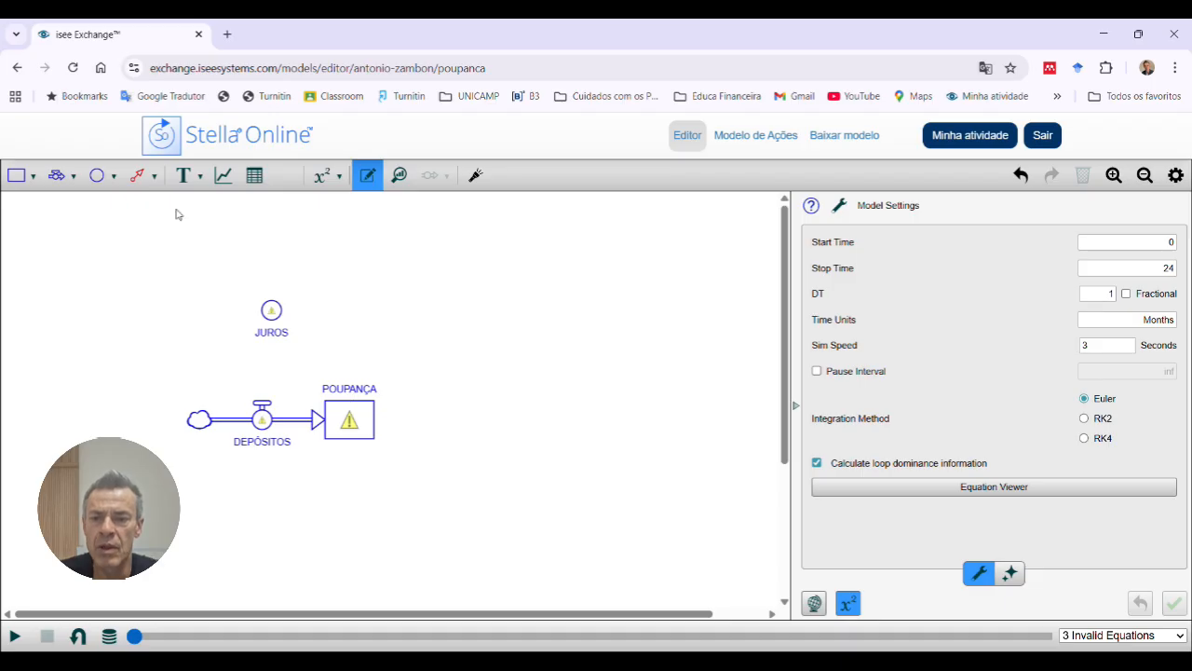
{"action": "left_click", "coordinate": [140, 177]}
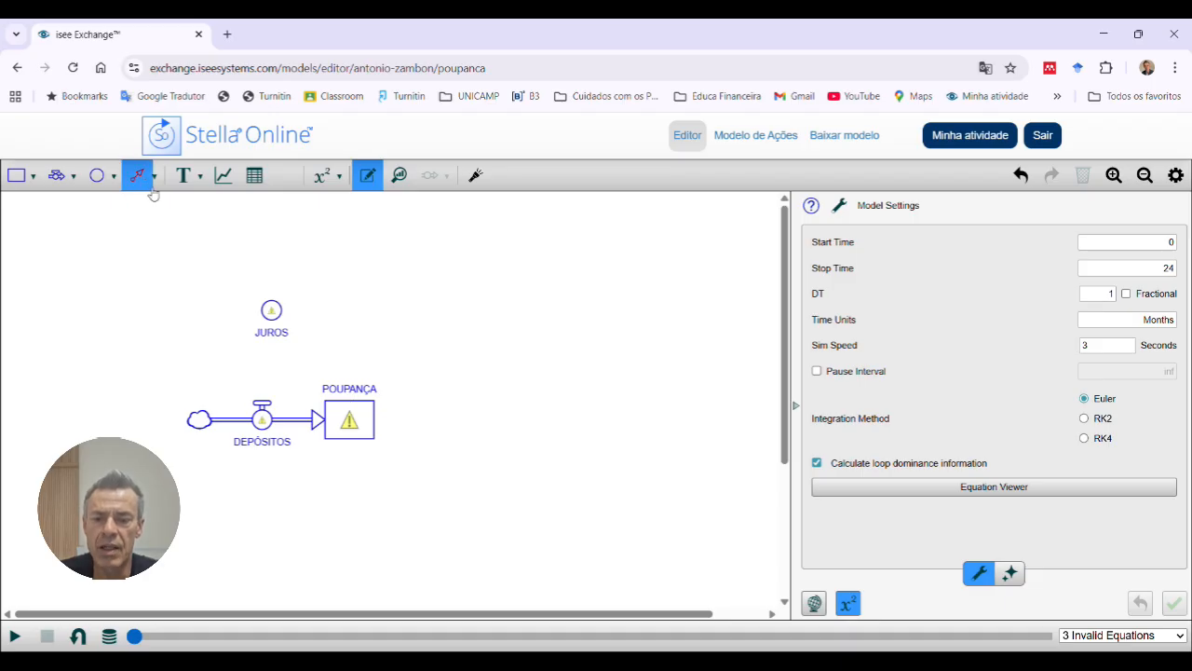
{"action": "left_click_drag", "start_coordinate": [349, 399], "coordinate": [297, 317]}
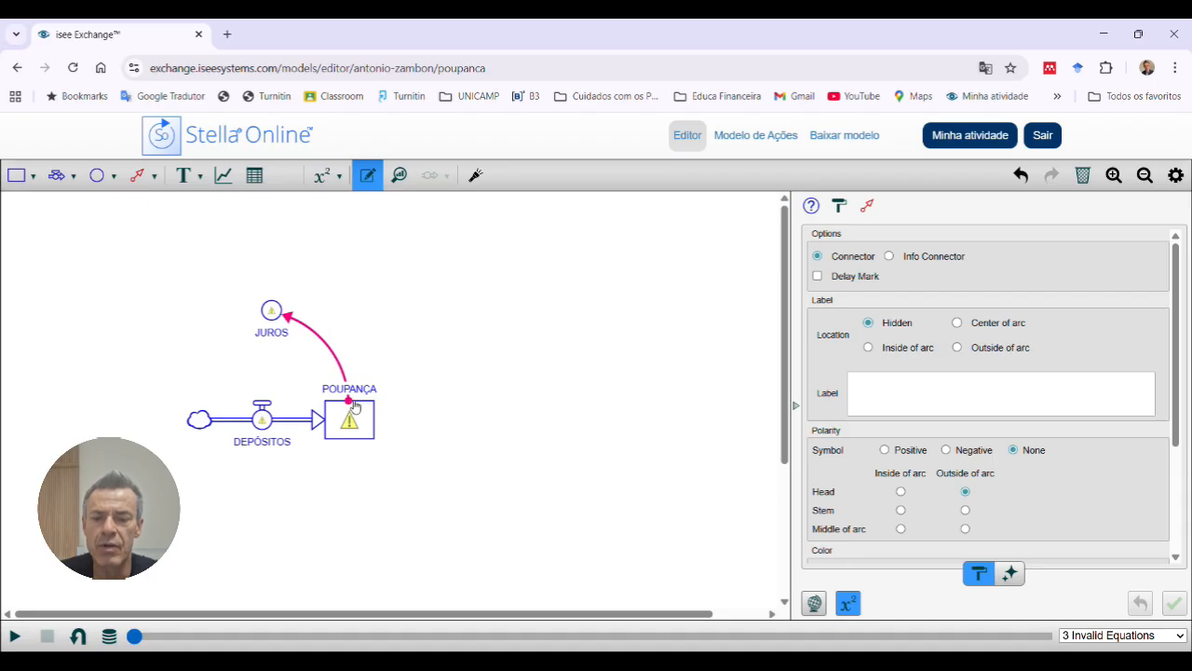
{"action": "left_click", "coordinate": [378, 353]}
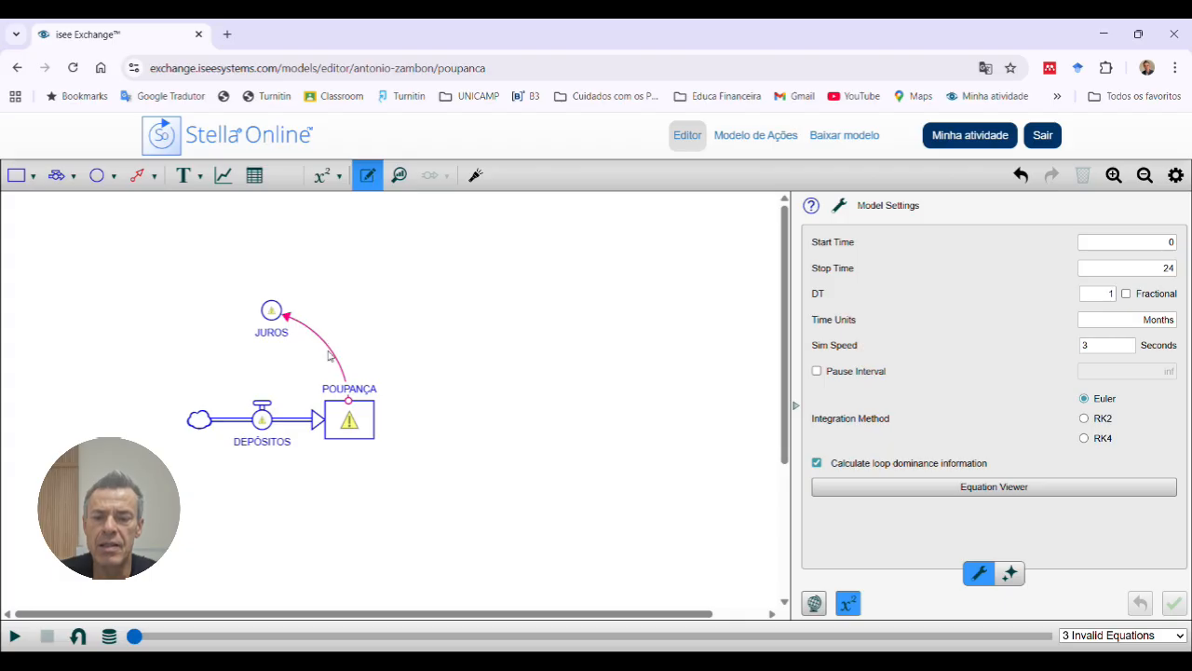
{"action": "left_click", "coordinate": [351, 403]}
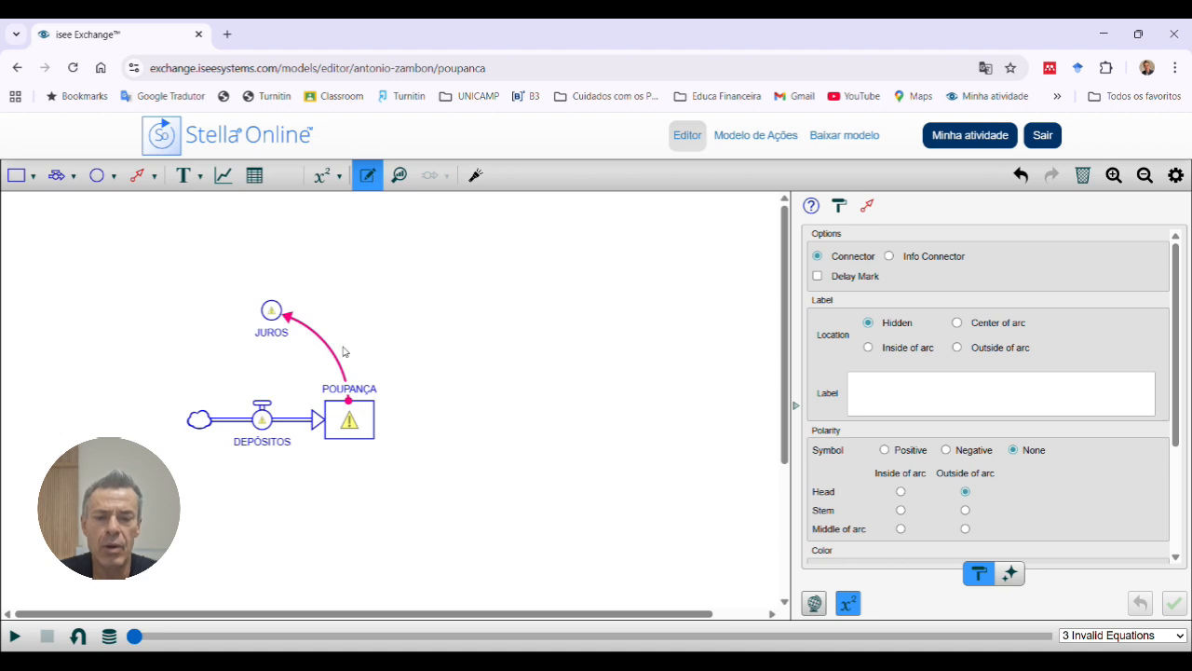
{"action": "key", "text": "Delete"}
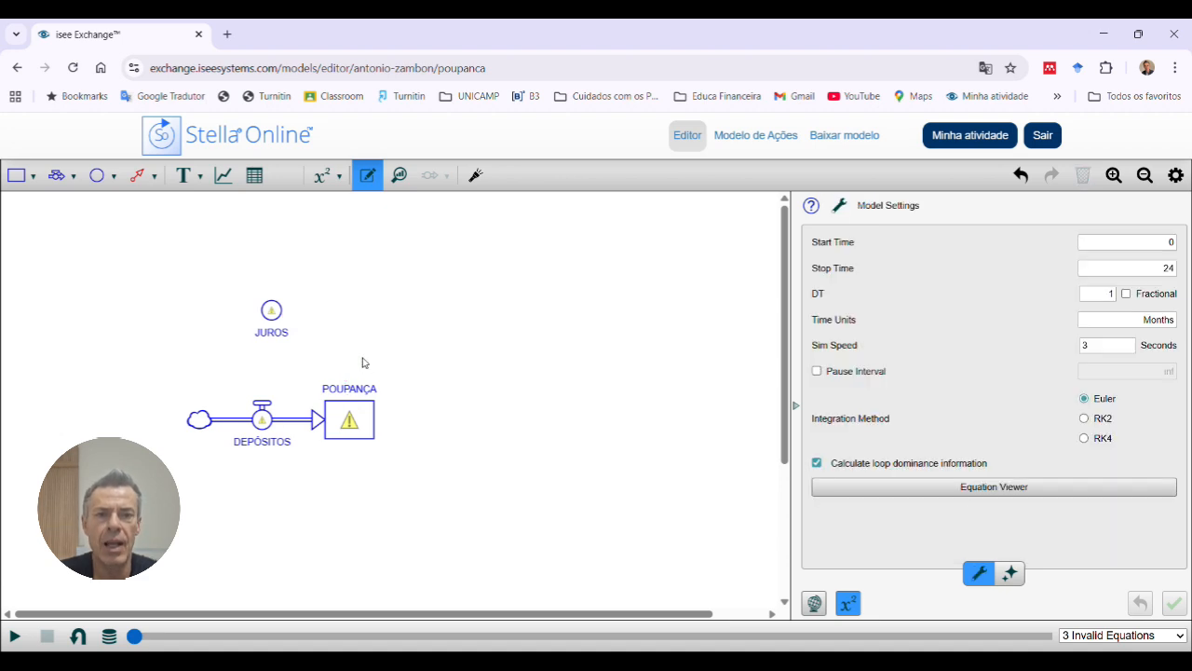
Step: Connect the POUPANÇA stock to the JUROS converter and bend the connector into an outward arc
{"action": "left_click", "coordinate": [144, 176]}
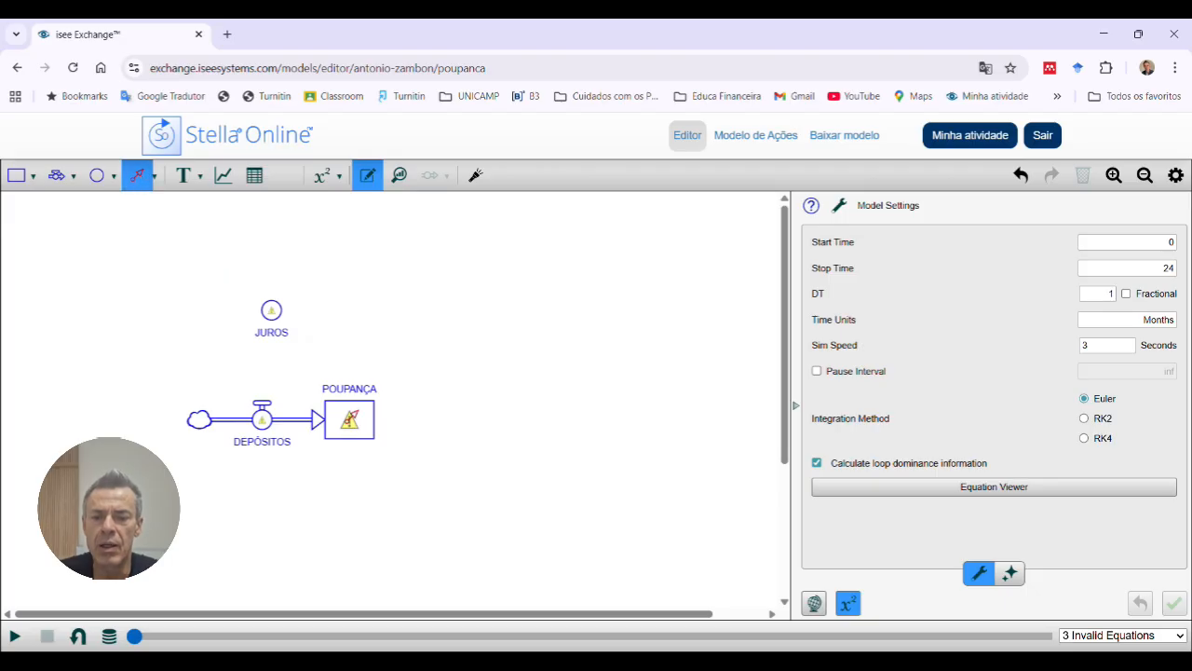
{"action": "left_click_drag", "start_coordinate": [348, 416], "coordinate": [270, 311]}
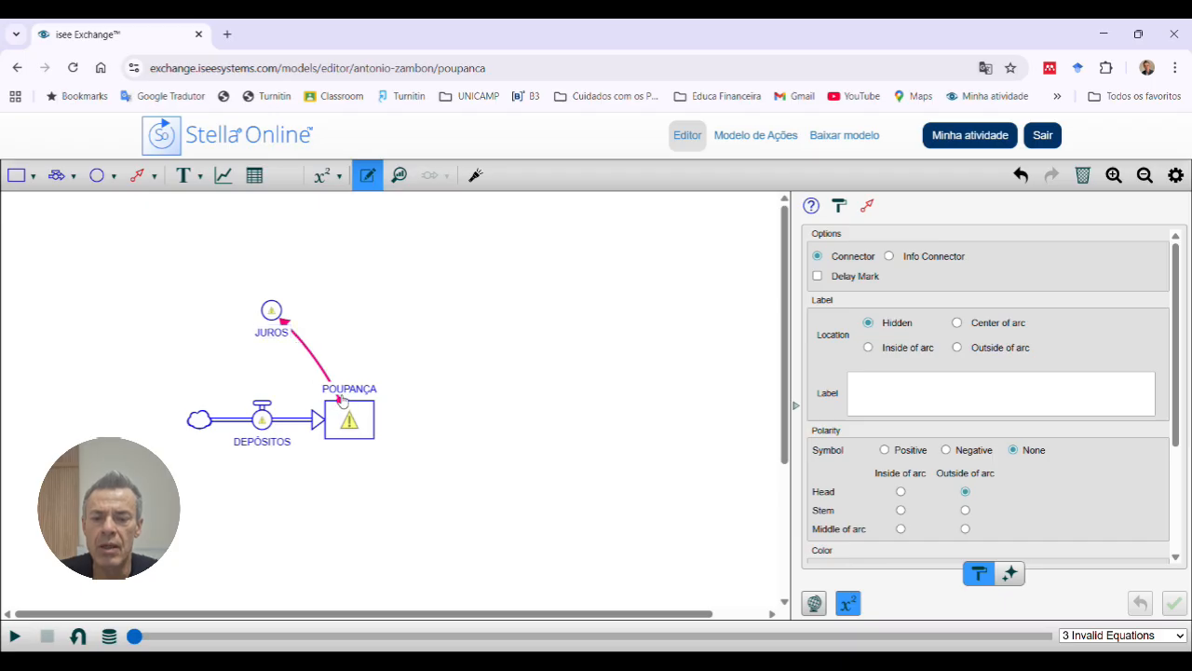
{"action": "left_click_drag", "start_coordinate": [342, 401], "coordinate": [356, 395]}
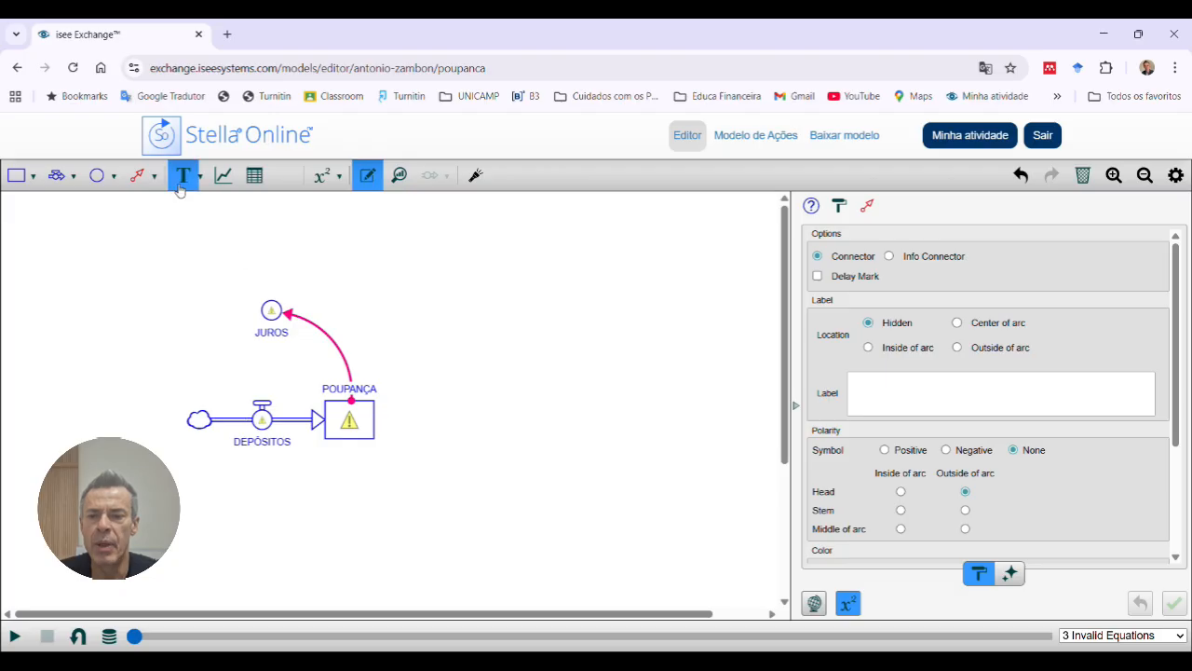
Step: Add a curved connector from the JUROS converter to the DEPÓSITOS flow
{"action": "left_click", "coordinate": [139, 176]}
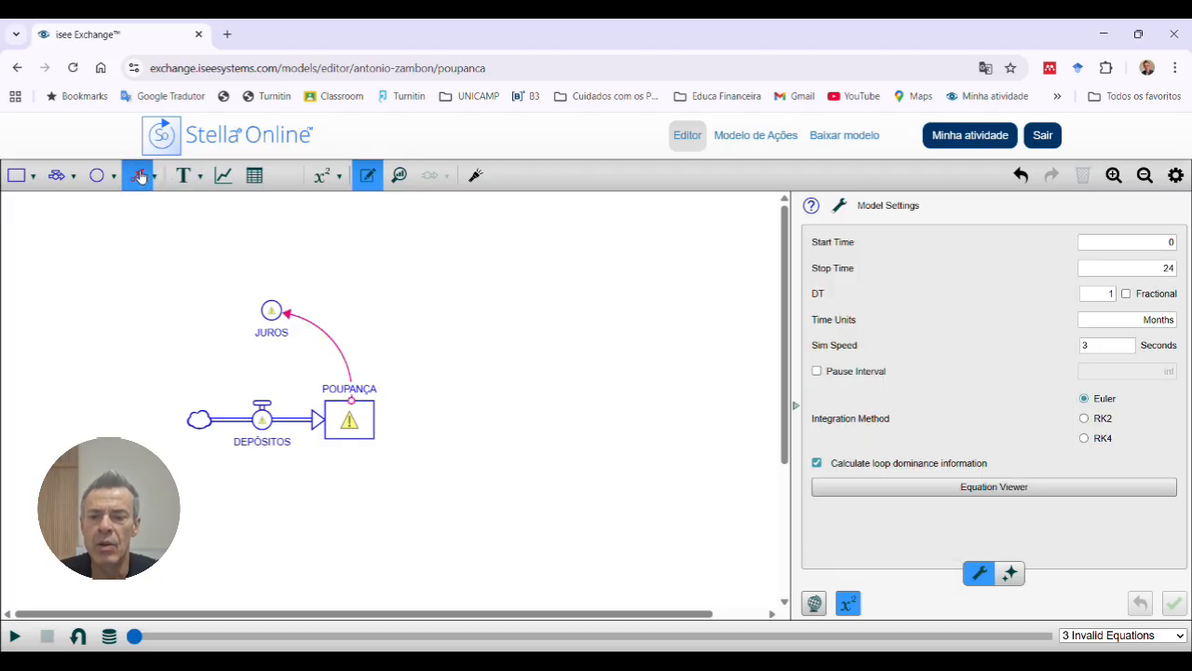
{"action": "mouse_move", "coordinate": [271, 311]}
{"action": "left_mouse_down"}
{"action": "mouse_move", "coordinate": [231, 319]}
{"action": "mouse_move", "coordinate": [225, 347]}
{"action": "mouse_move", "coordinate": [262, 424]}
{"action": "left_mouse_up"}
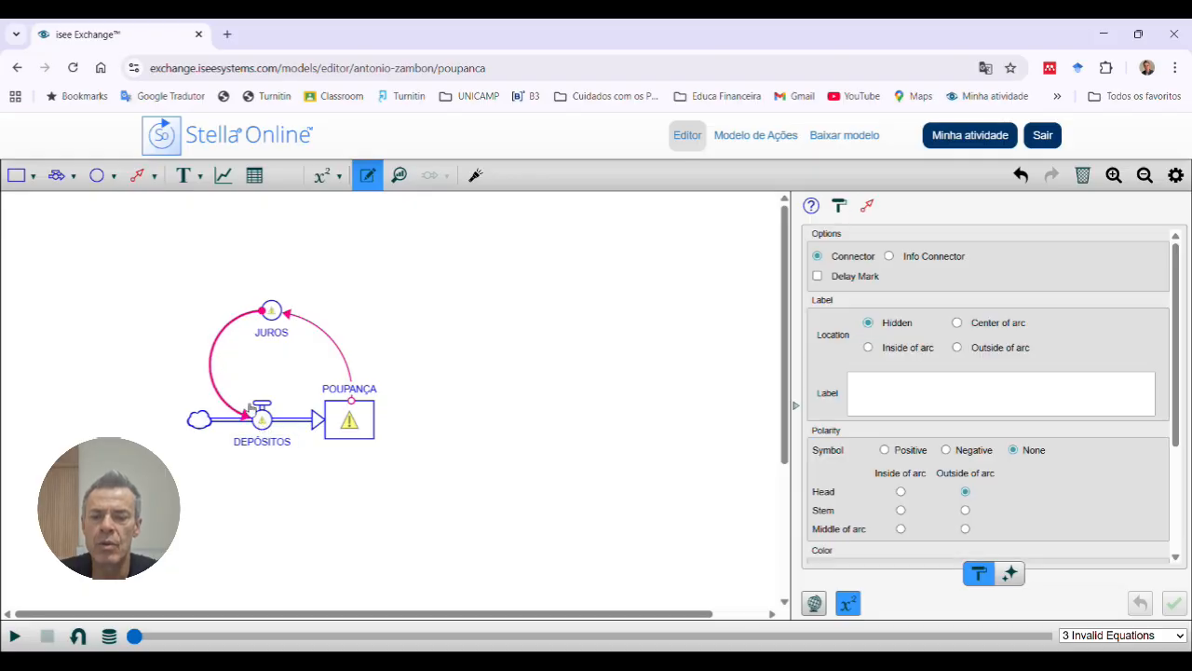
{"action": "left_click", "coordinate": [243, 372]}
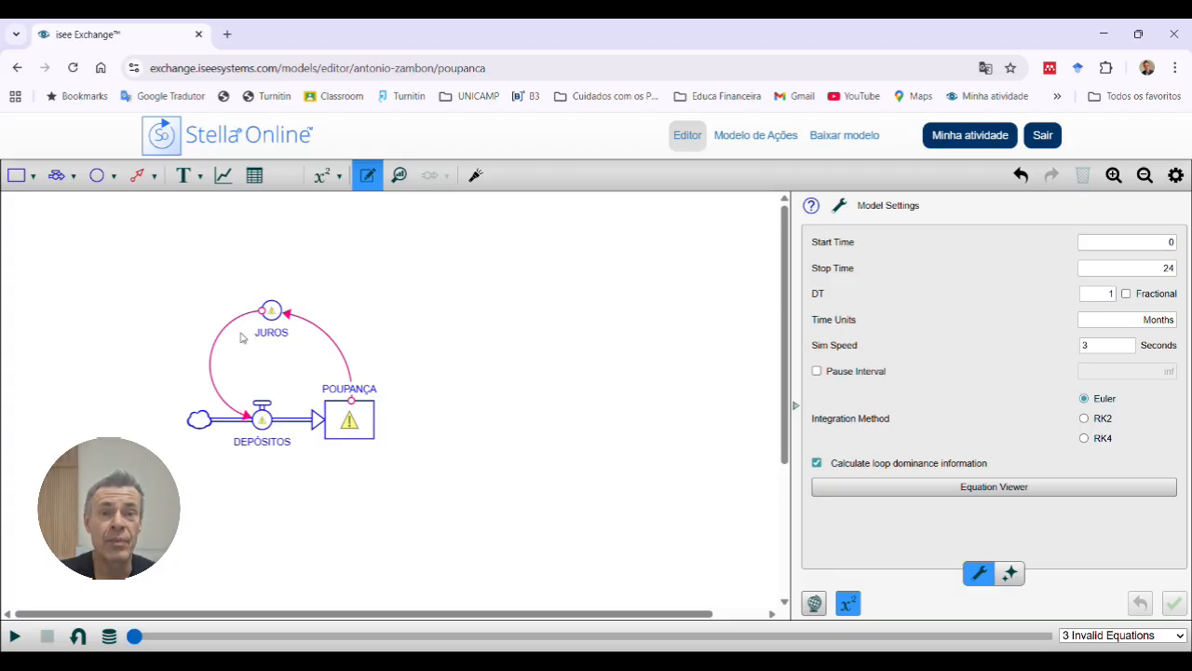
Step: Draw an outflow from the POUPANÇA stock to a cloud and name it SAQUES
{"action": "left_click", "coordinate": [62, 176]}
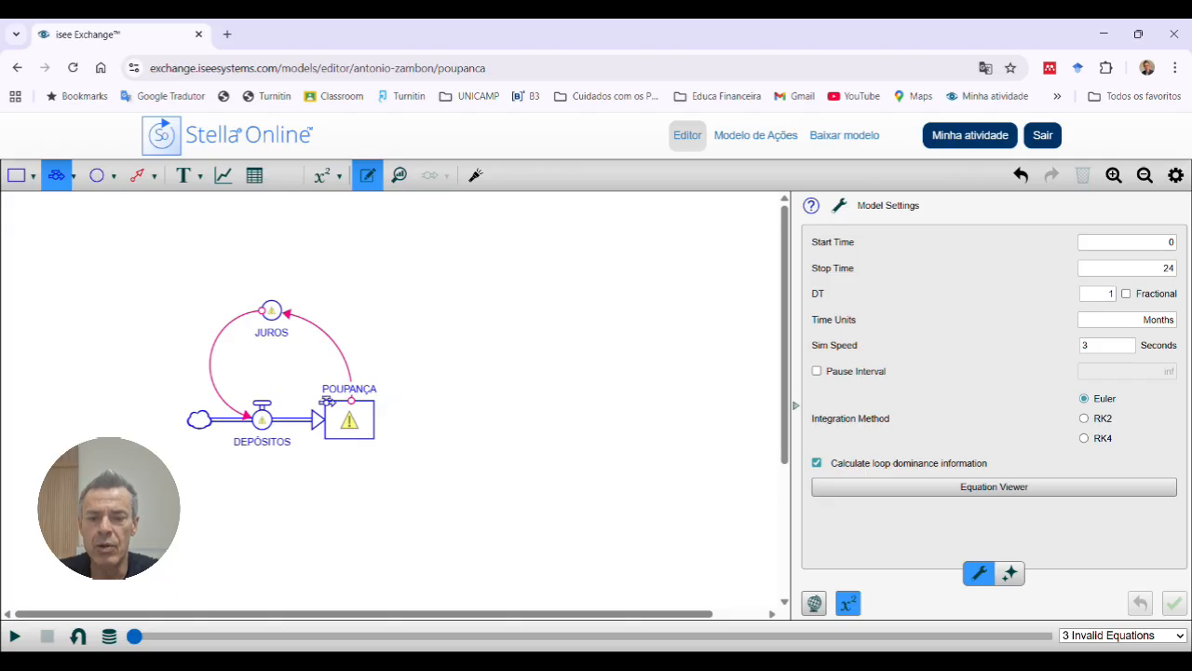
{"action": "left_click_drag", "start_coordinate": [366, 427], "coordinate": [549, 422]}
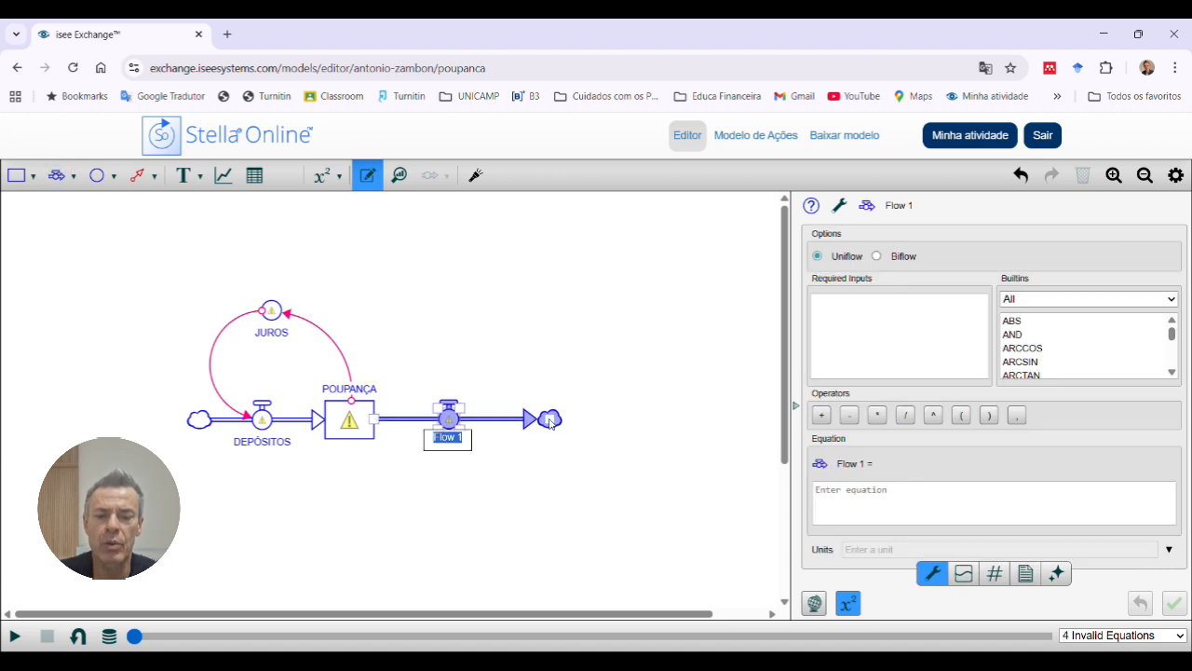
{"action": "type", "text": "SAQUES"}
{"action": "key", "text": "Return"}
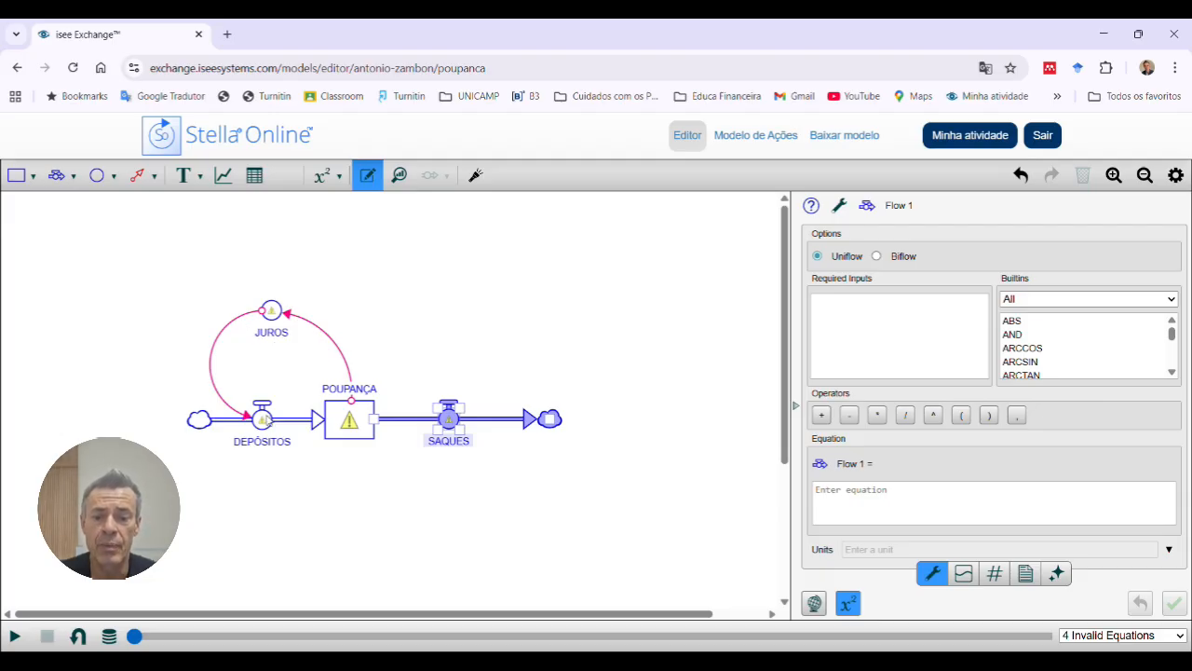
Step: Shorten the SAQUES flow by moving its end cloud closer to the POUPANÇA stock
{"action": "left_click", "coordinate": [341, 480]}
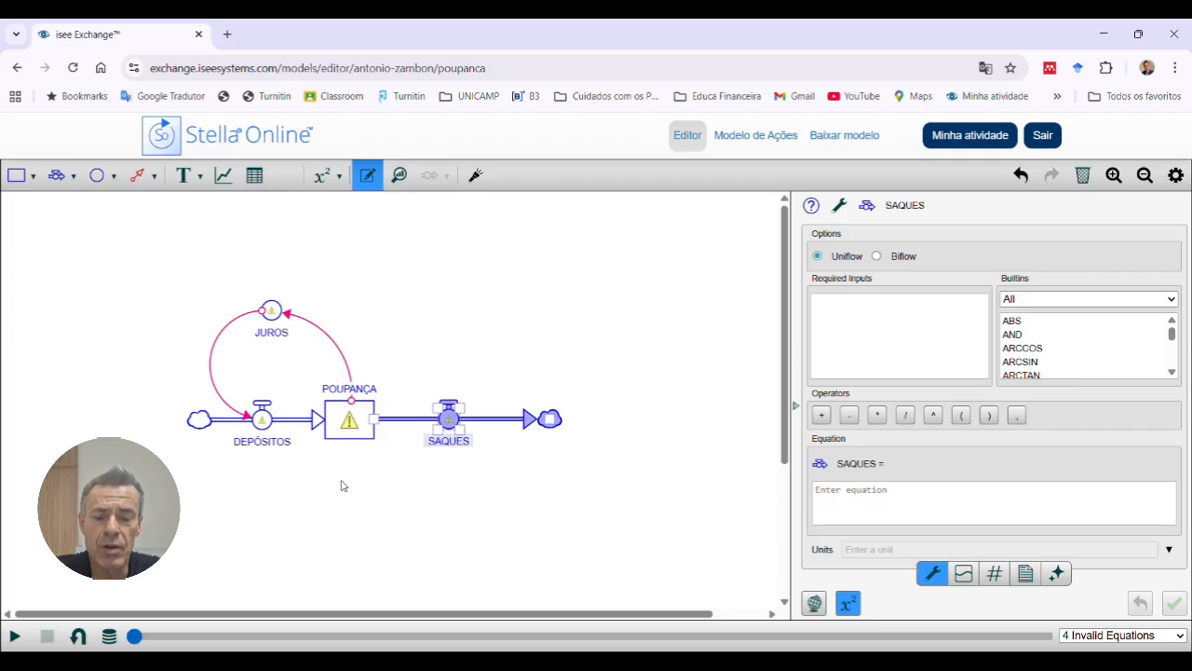
{"action": "left_click", "coordinate": [415, 500]}
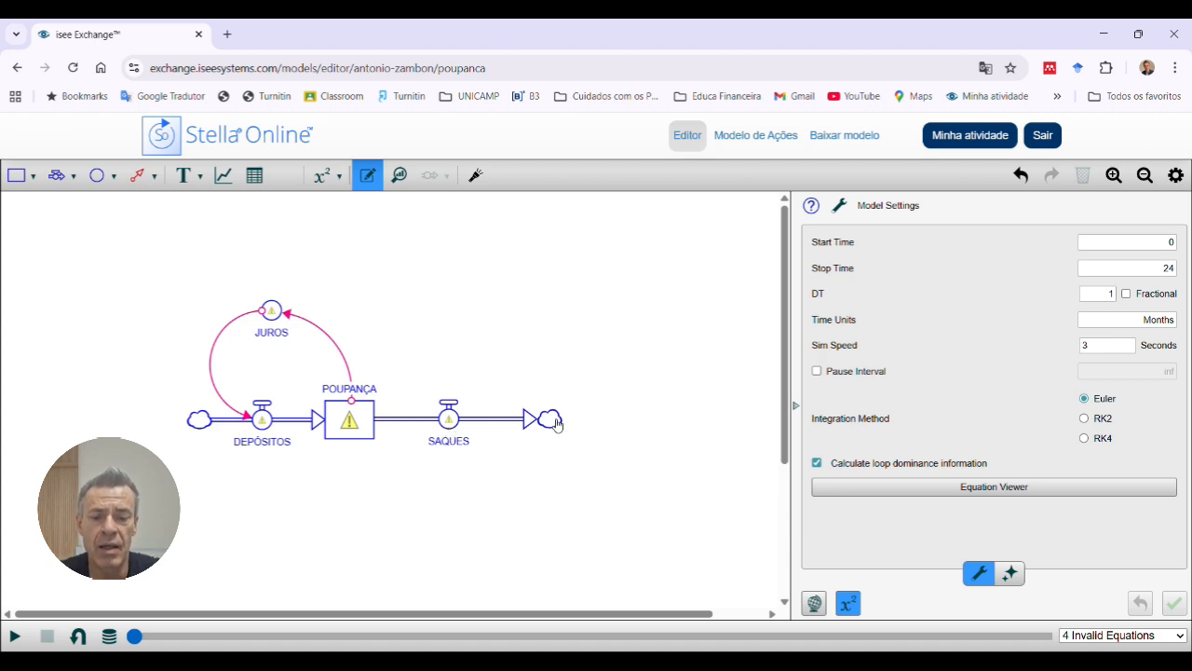
{"action": "left_click_drag", "start_coordinate": [559, 424], "coordinate": [503, 425]}
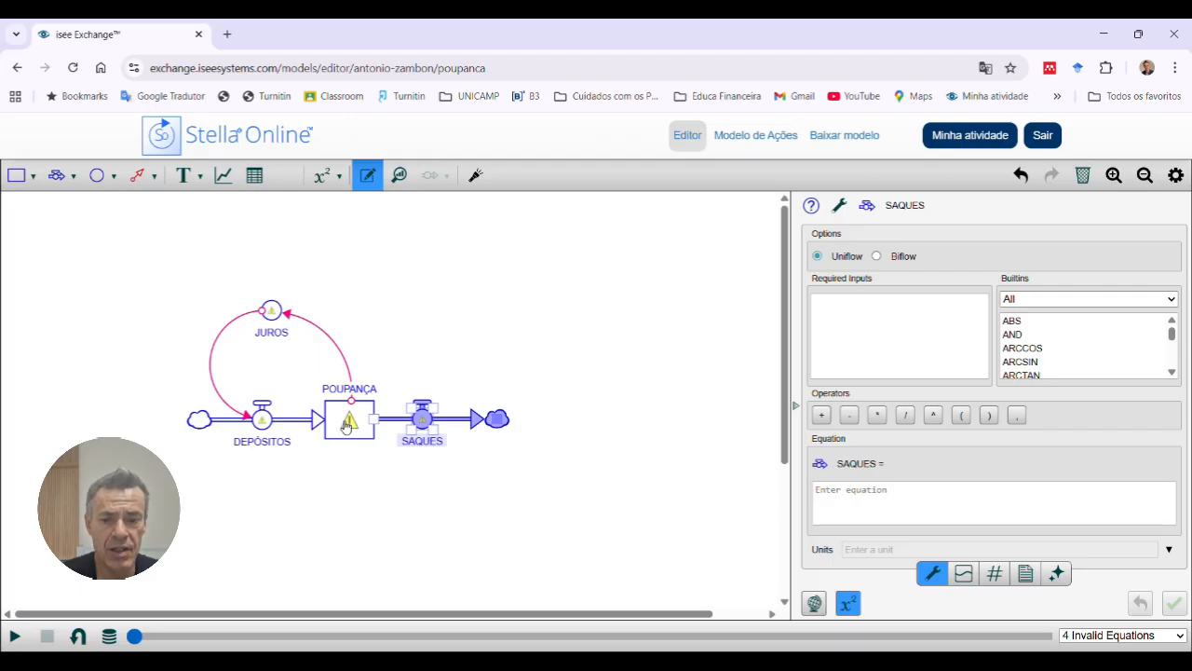
Step: Set the initial value of the POUPANÇA stock to 0 and apply it
{"action": "left_click", "coordinate": [347, 425]}
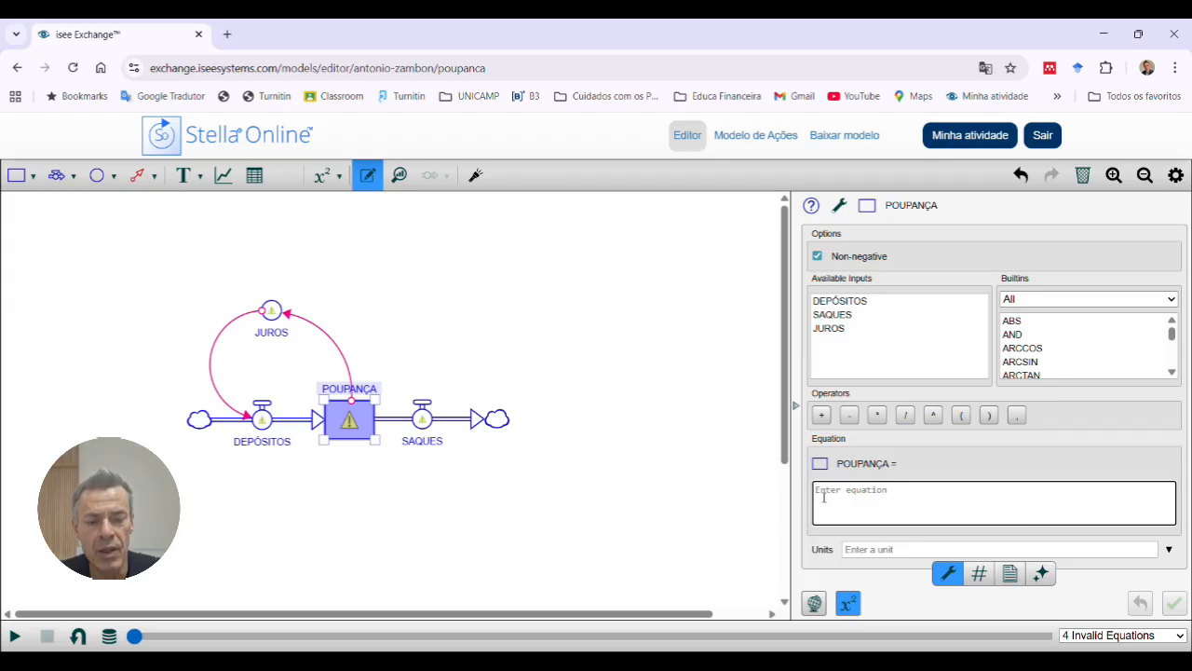
{"action": "type", "text": "0"}
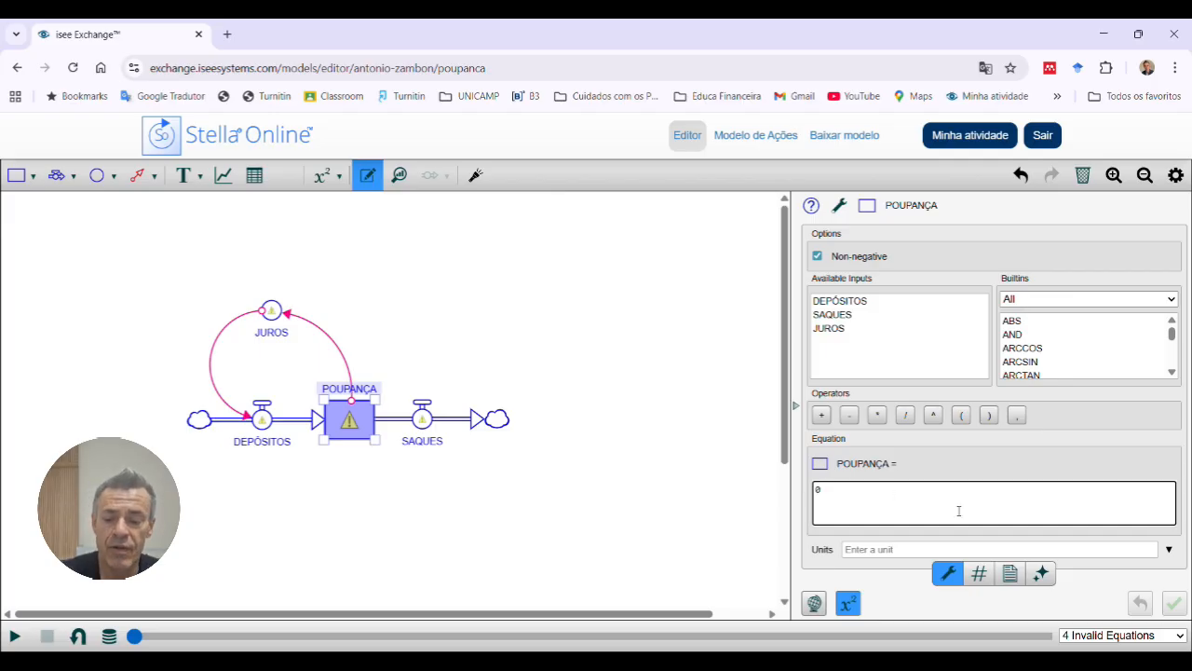
{"action": "key", "text": "Tab"}
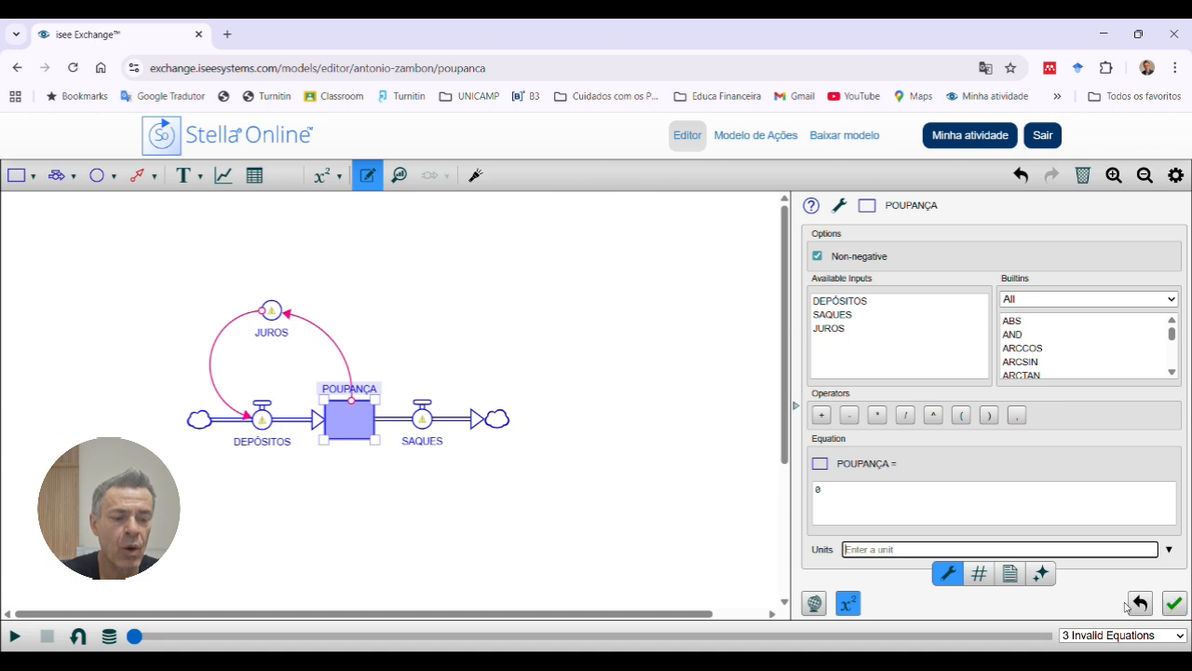
{"action": "left_click", "coordinate": [1174, 604]}
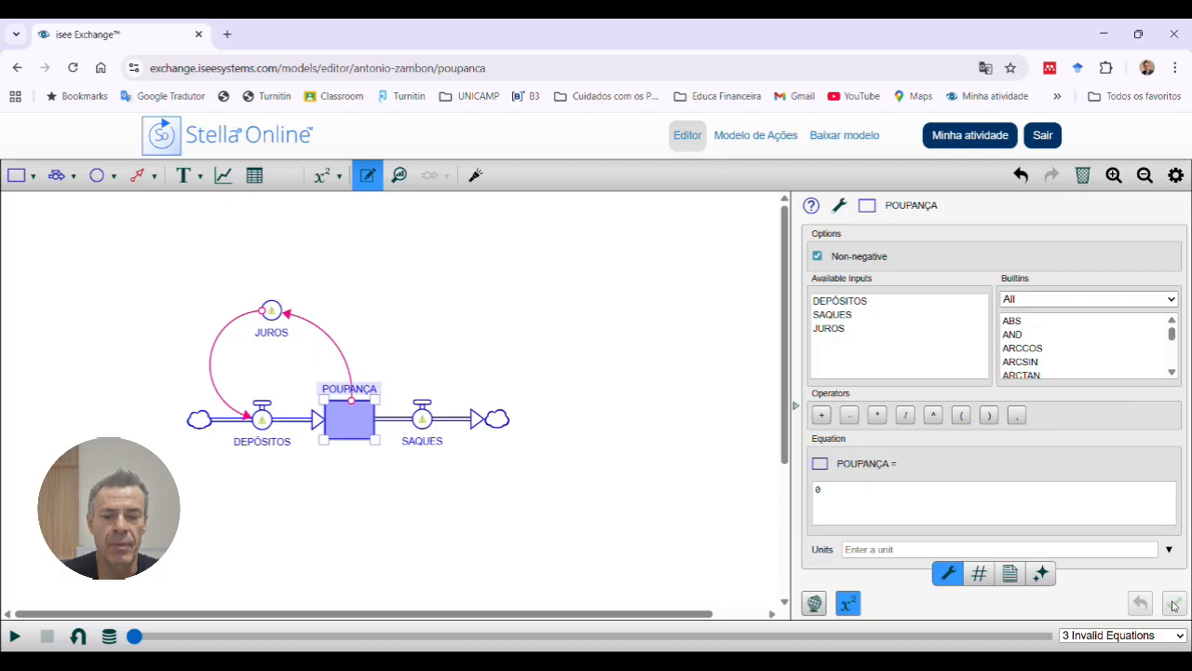
{"action": "left_click", "coordinate": [406, 480]}
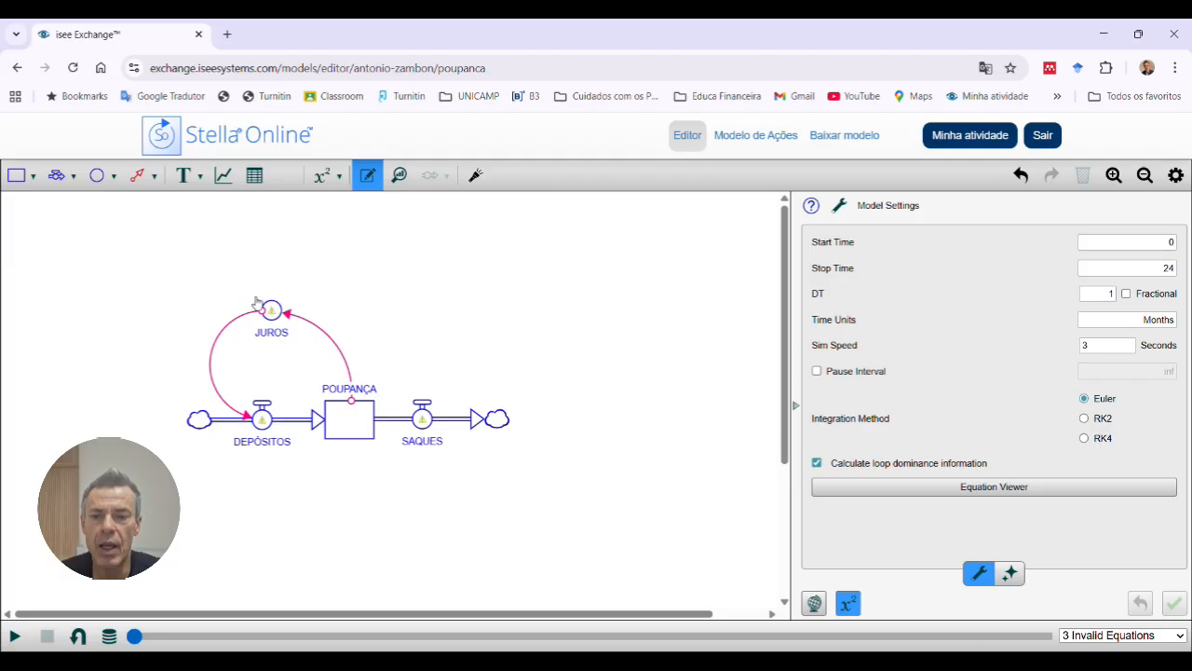
Step: Add a connector from the POUPANÇA stock to the SAQUES flow
{"action": "left_click", "coordinate": [153, 185]}
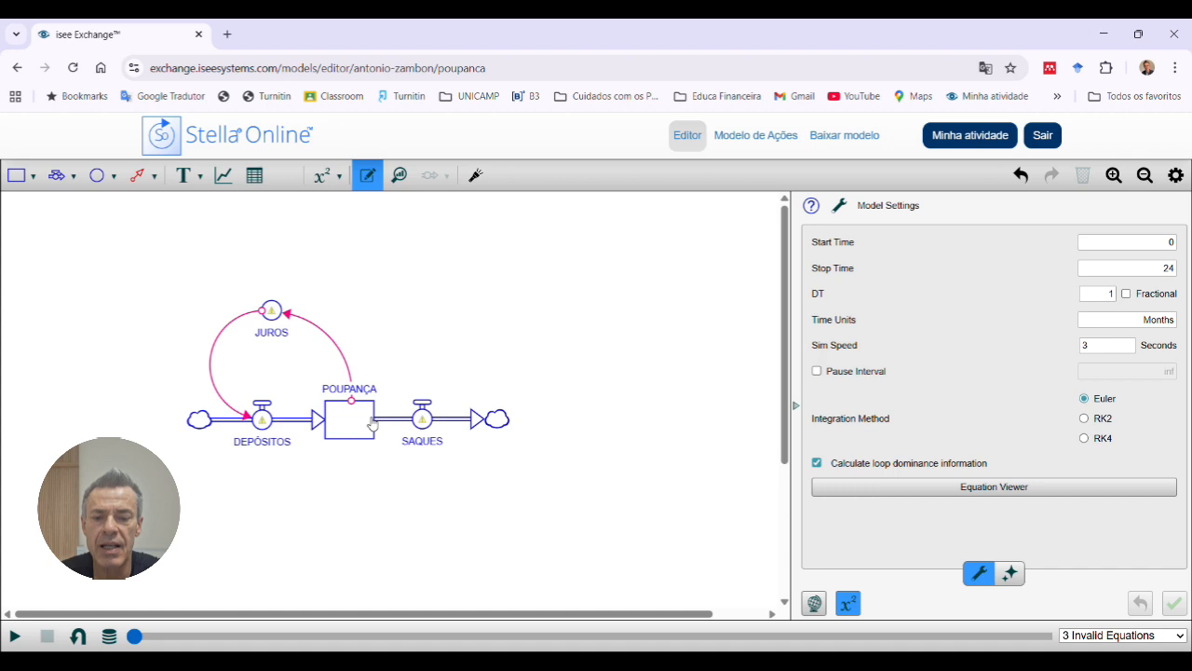
{"action": "left_click", "coordinate": [434, 422]}
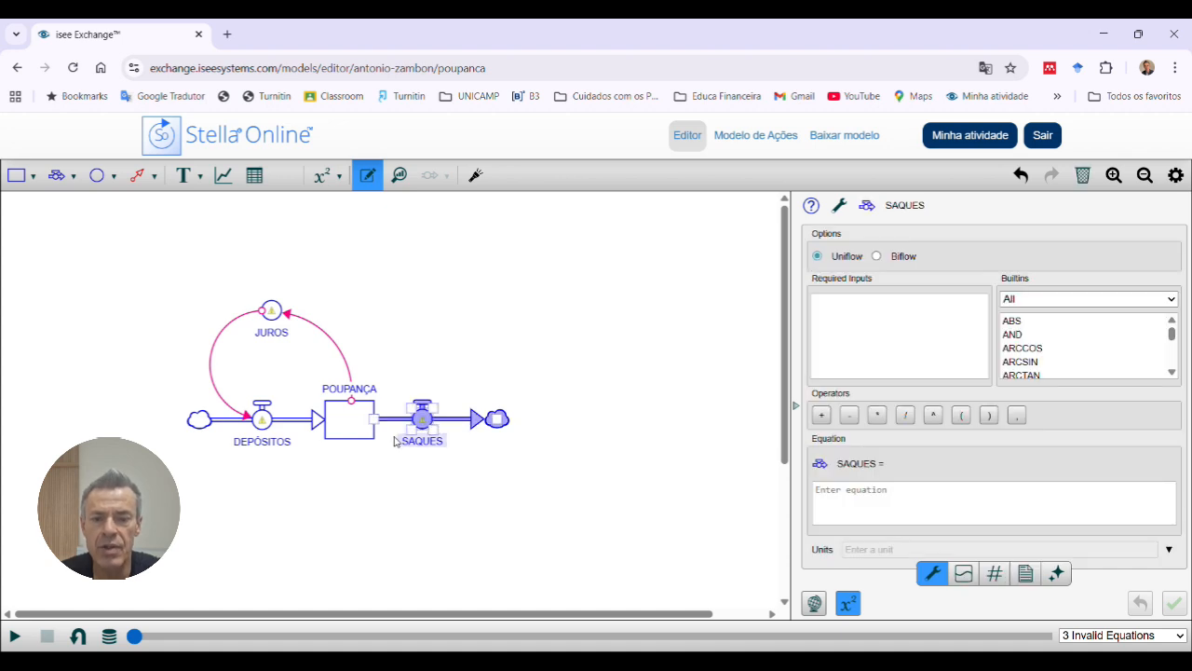
{"action": "left_click", "coordinate": [137, 177]}
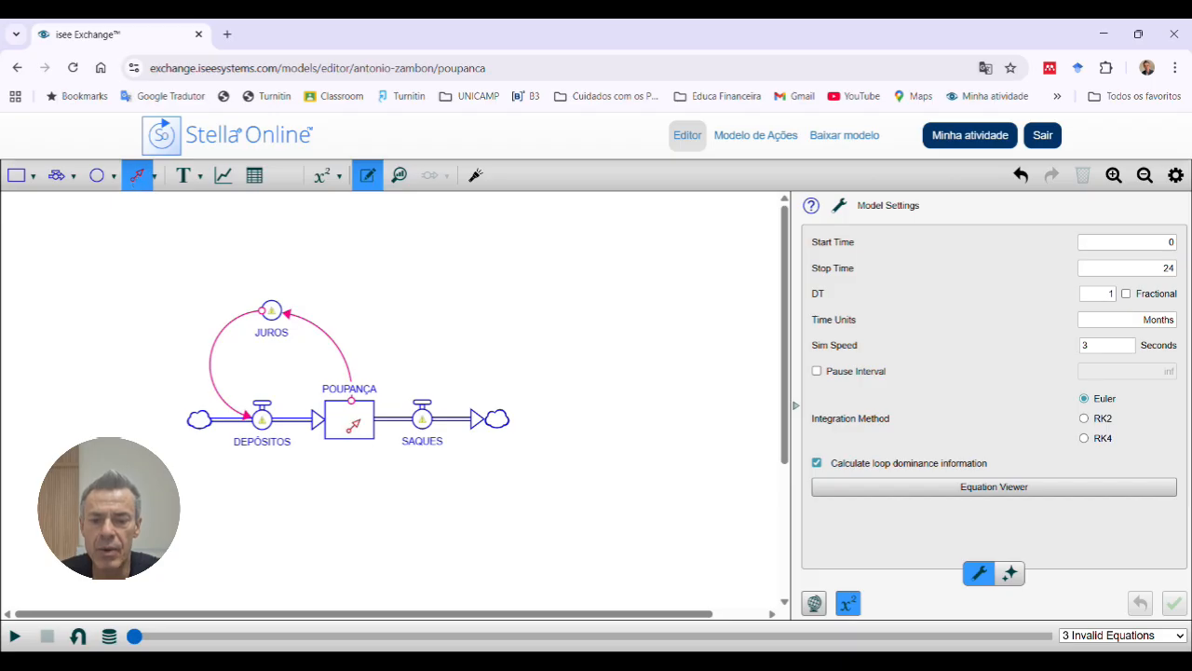
{"action": "left_click_drag", "start_coordinate": [353, 424], "coordinate": [433, 426]}
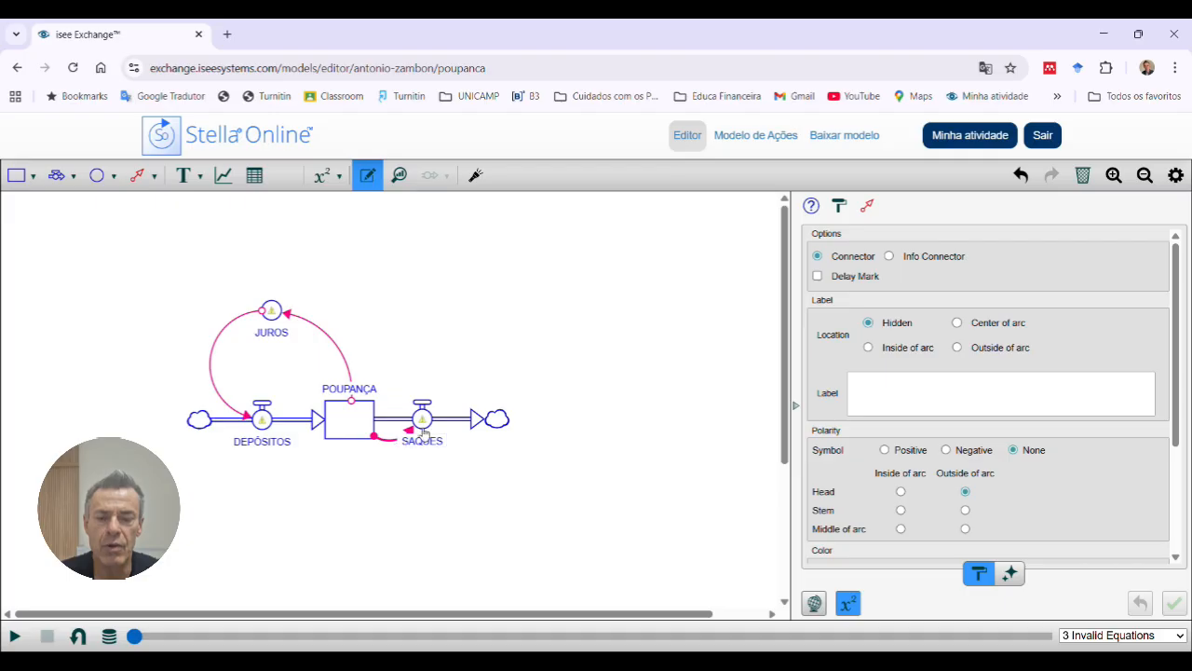
Step: Define the SAQUES flow's equation as POUPANÇA*0.5 and apply it
{"action": "left_click", "coordinate": [424, 432]}
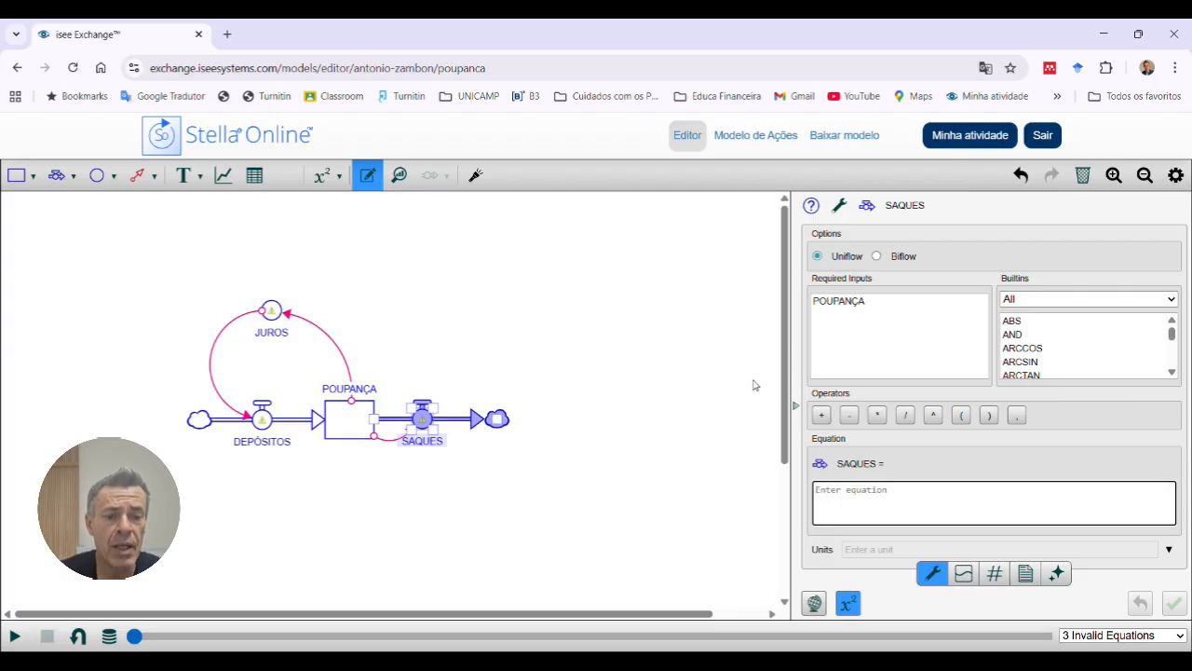
{"action": "left_click", "coordinate": [828, 310]}
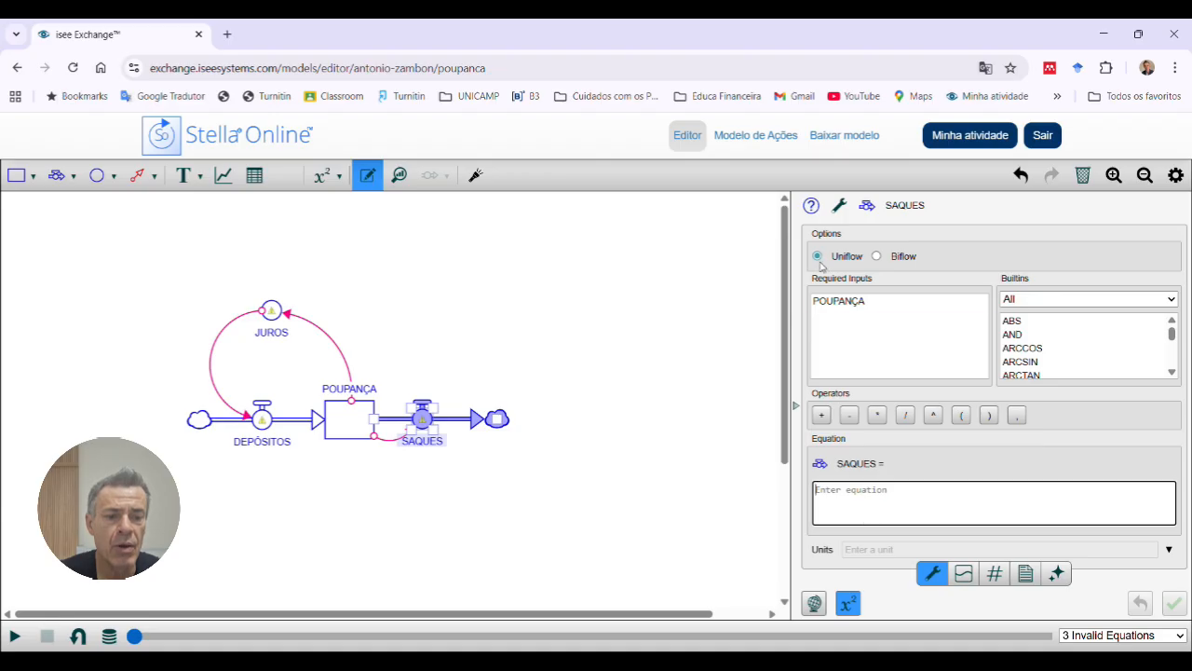
{"action": "double_click", "coordinate": [829, 304]}
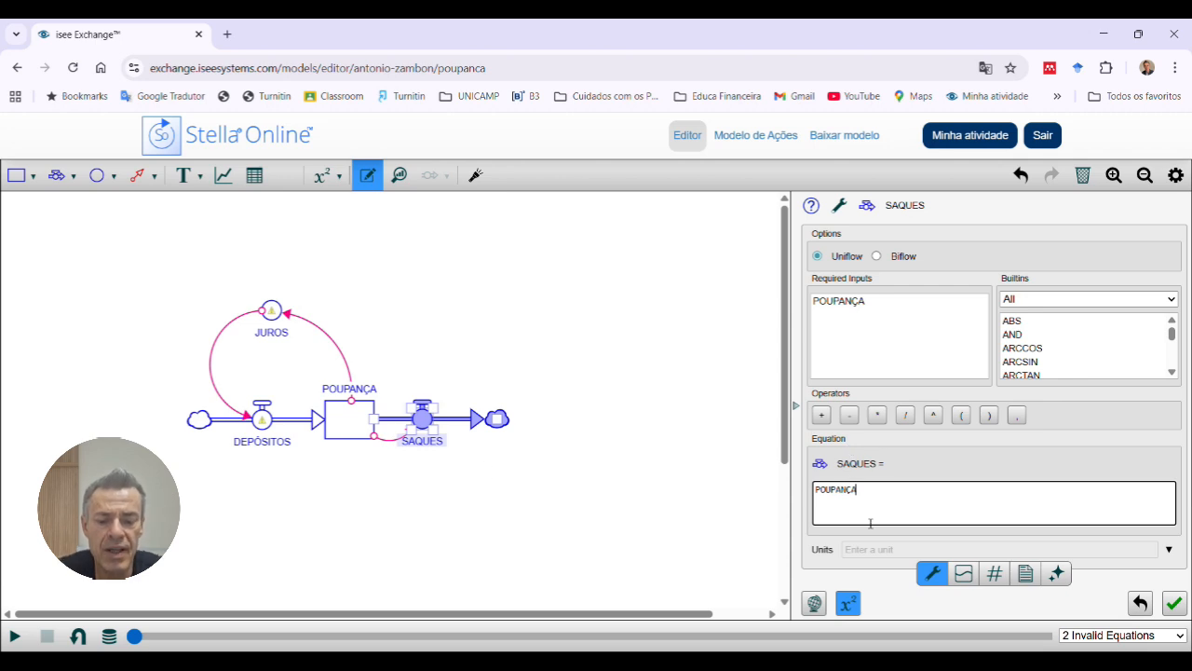
{"action": "type", "text": "*0."}
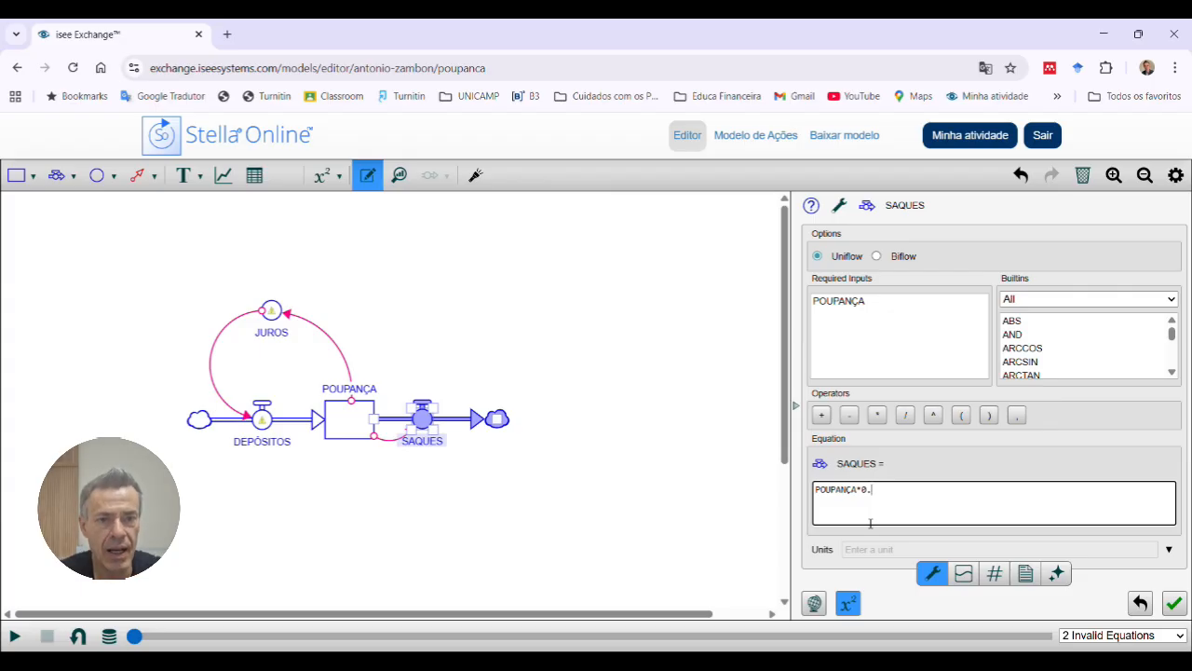
{"action": "type", "text": "5"}
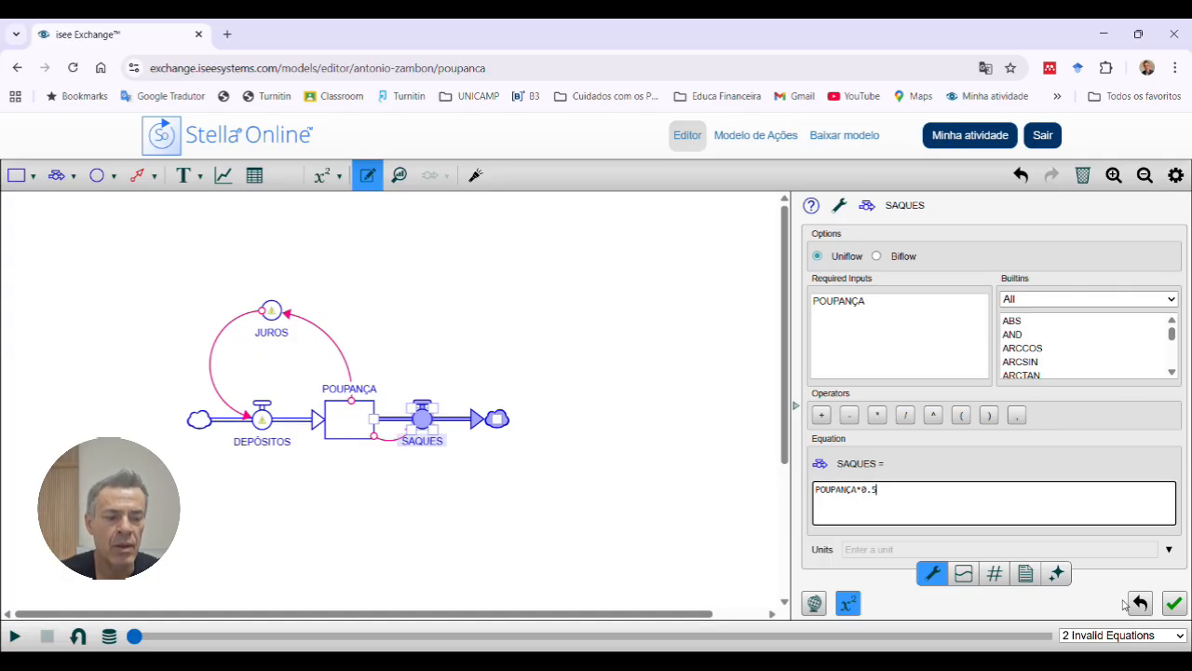
{"action": "left_click", "coordinate": [1175, 605]}
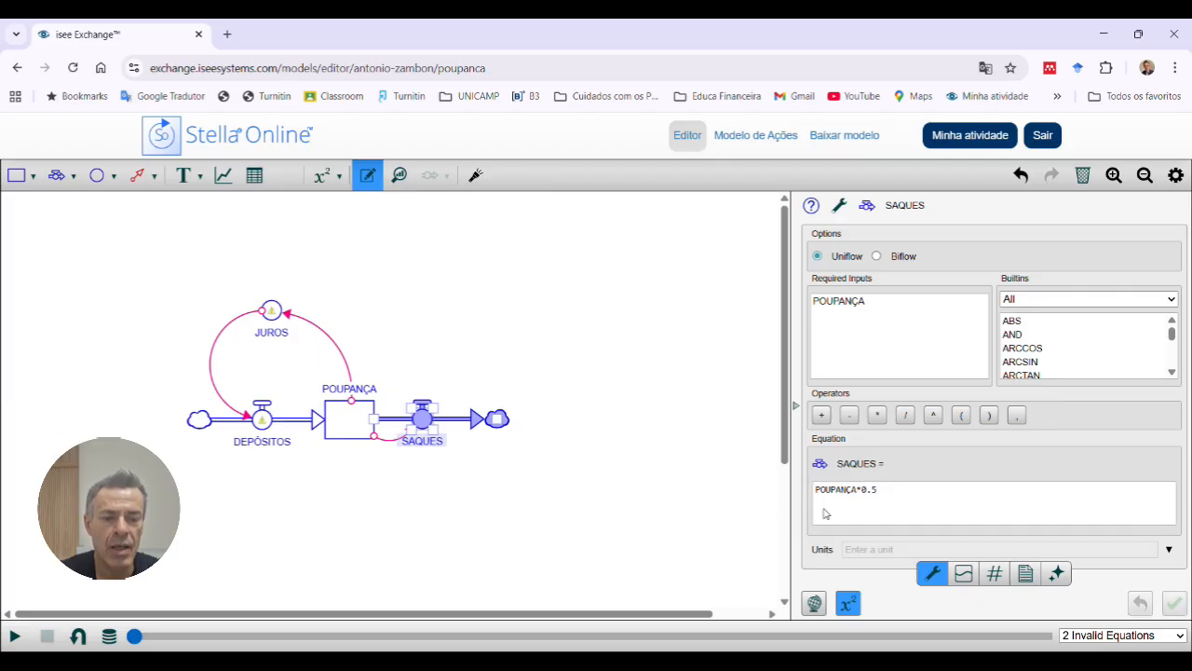
{"action": "left_click", "coordinate": [632, 467]}
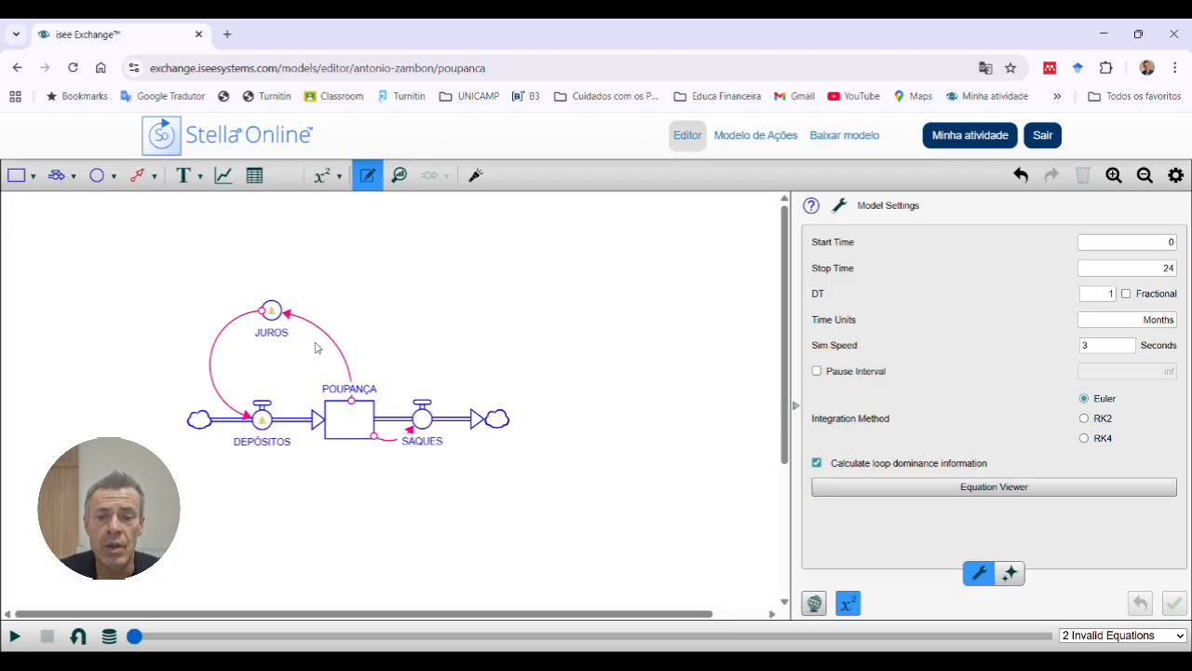
{"action": "left_click", "coordinate": [271, 311]}
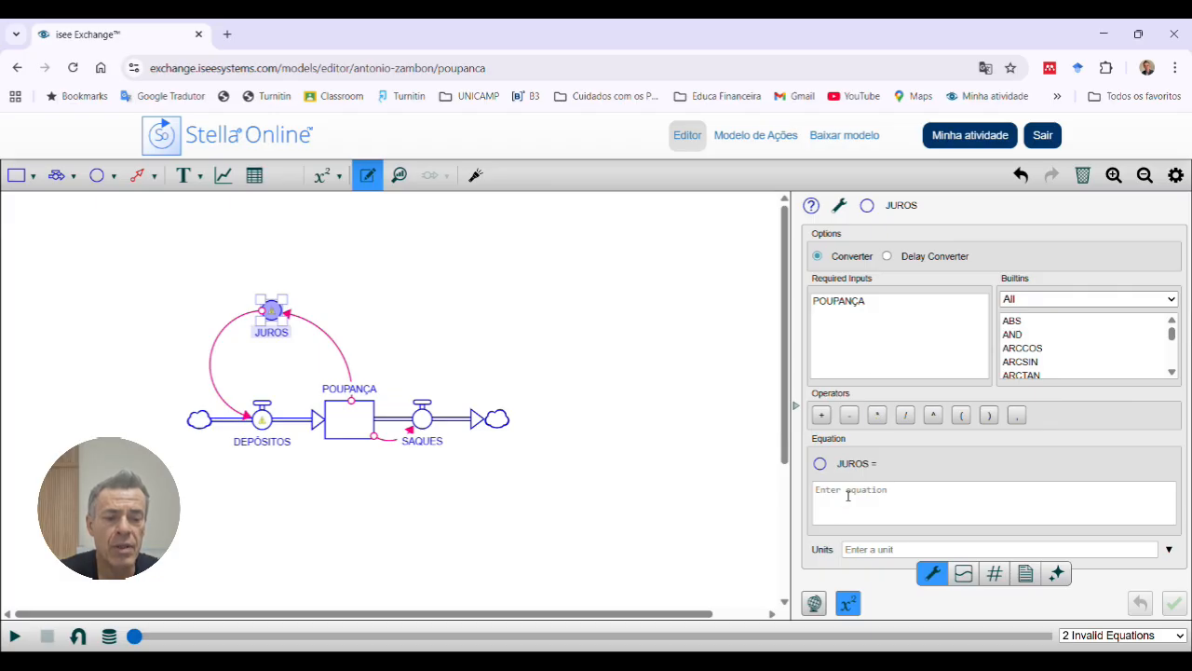
{"action": "left_click", "coordinate": [844, 301]}
{"action": "left_click", "coordinate": [848, 498]}
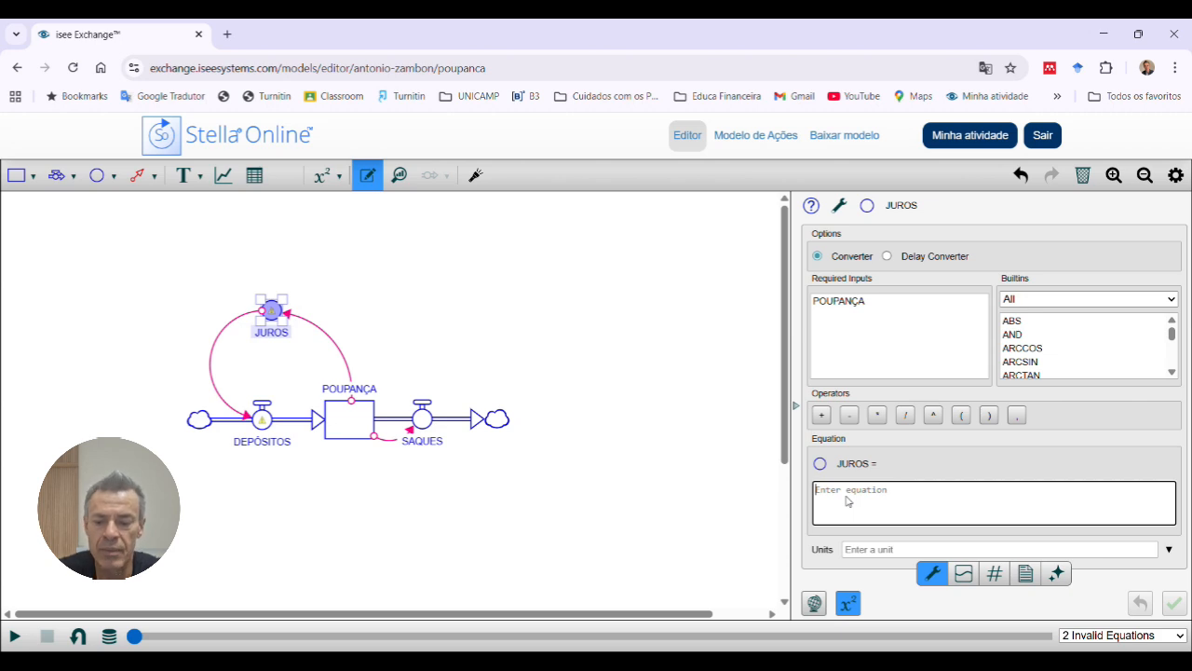
{"action": "key", "text": "Escape"}
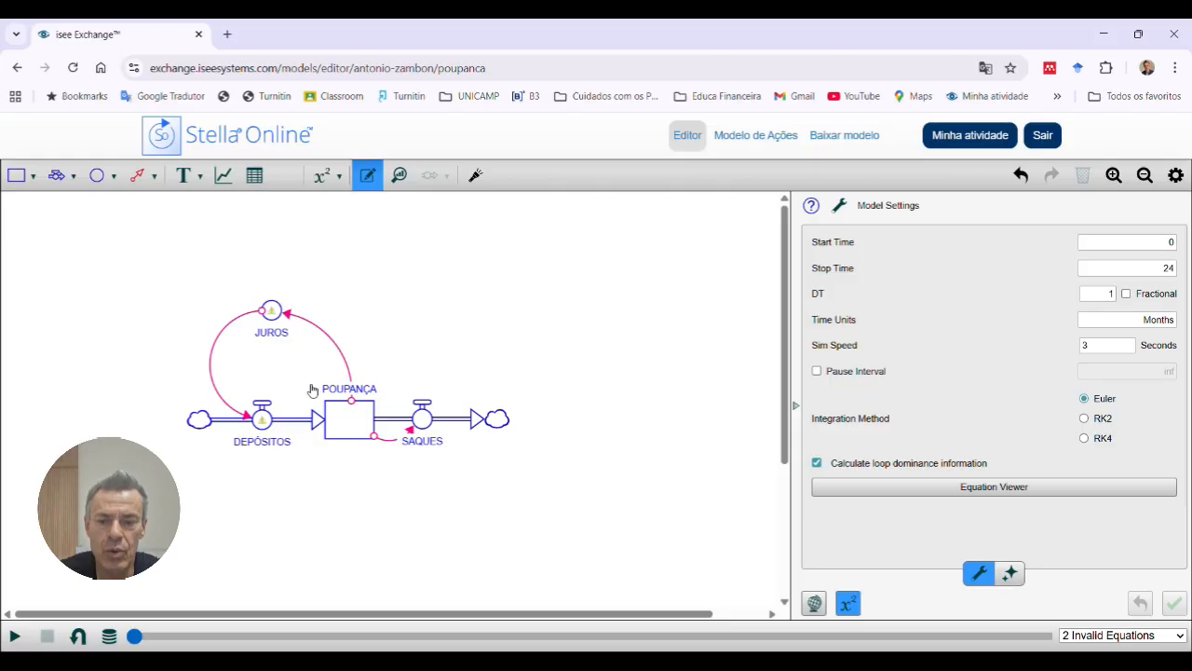
Step: Try to set the JUROS converter's equation to the constant 0.1
{"action": "left_click", "coordinate": [273, 313]}
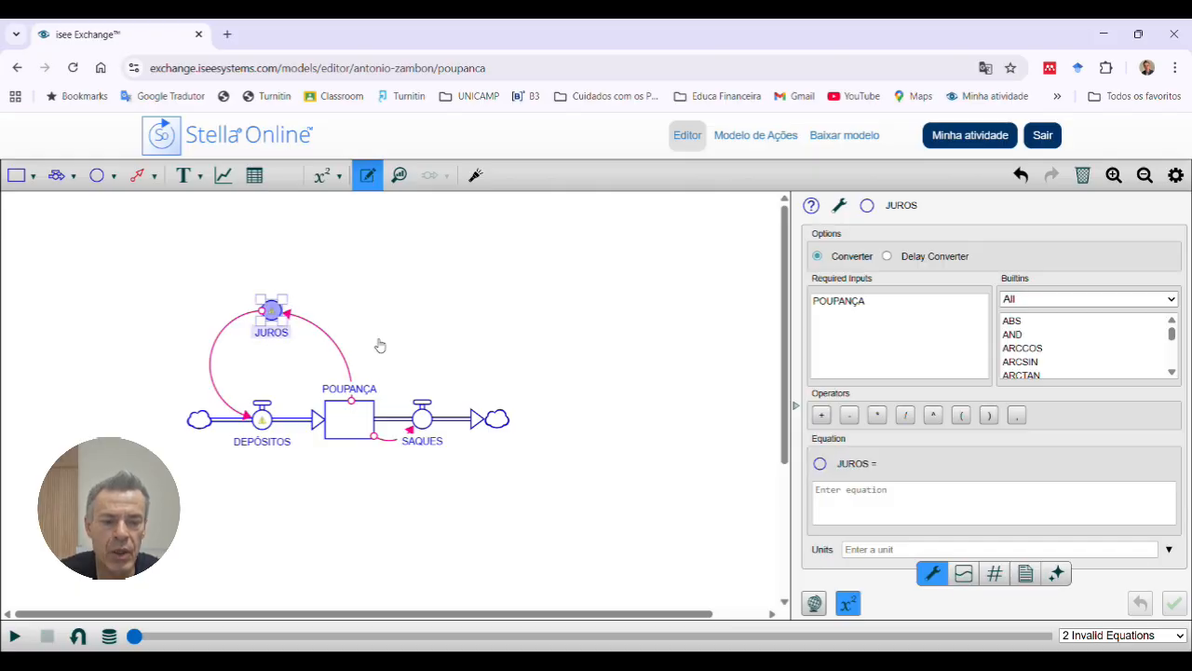
{"action": "left_click", "coordinate": [815, 506]}
{"action": "type", "text": "a"}
{"action": "type", "text": ".1"}
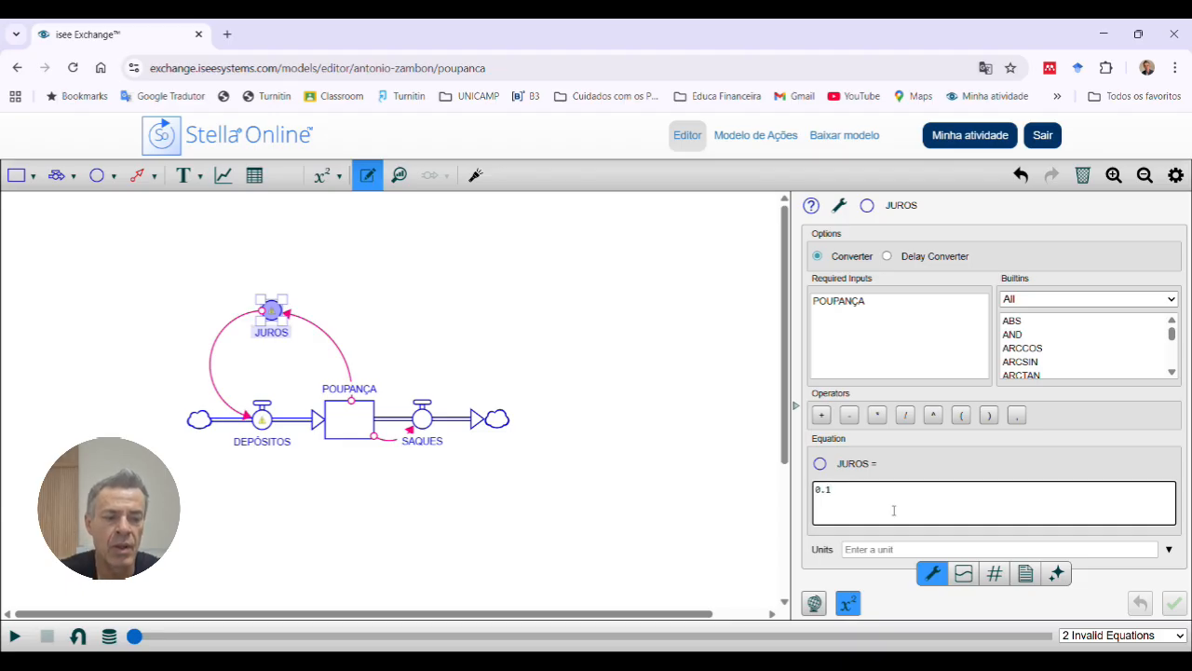
{"action": "key", "text": "Tab"}
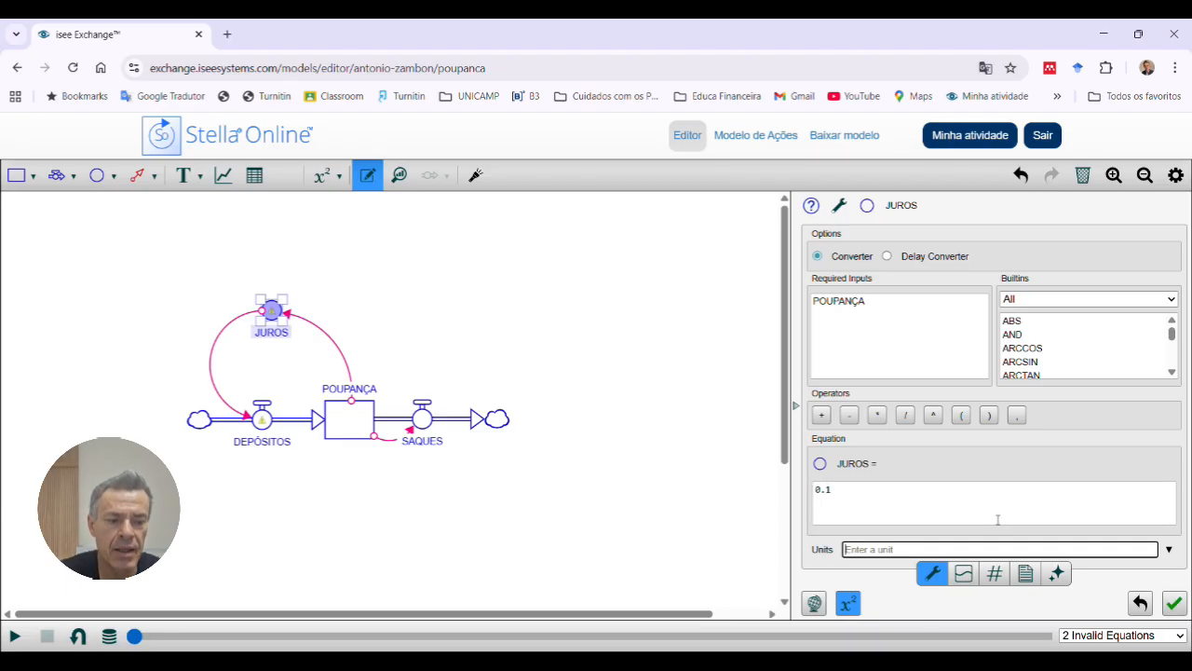
{"action": "left_click", "coordinate": [1173, 601]}
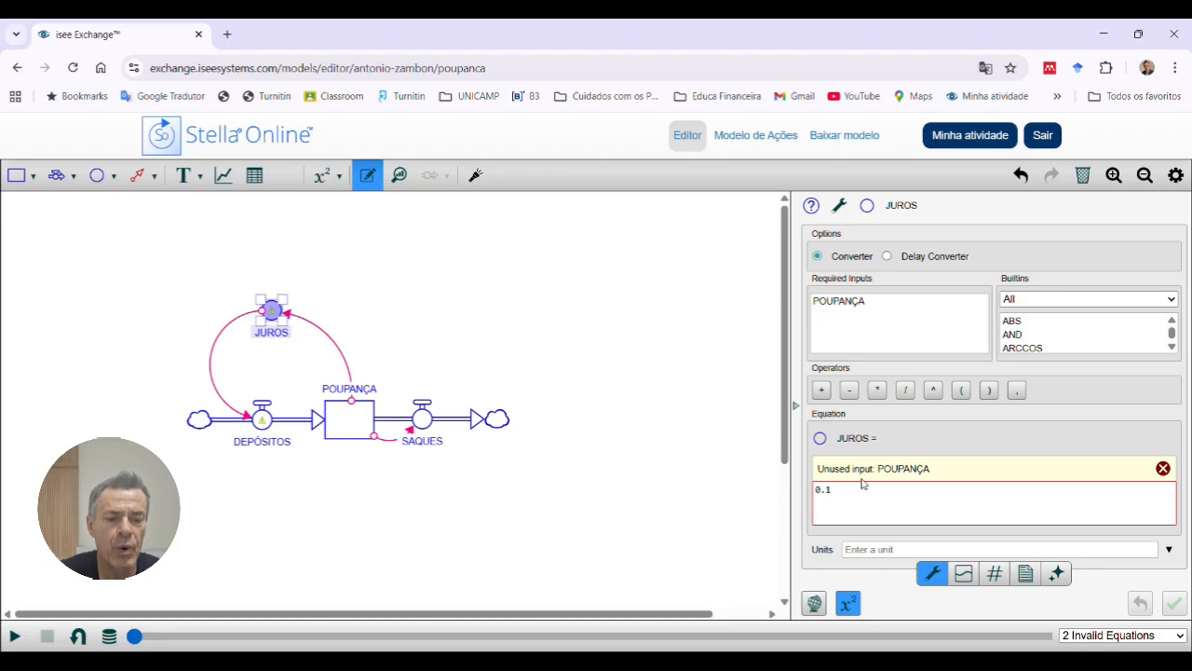
Step: Dismiss the unused-input error and clear the constant from the JUROS converter's equation
{"action": "left_click", "coordinate": [866, 308]}
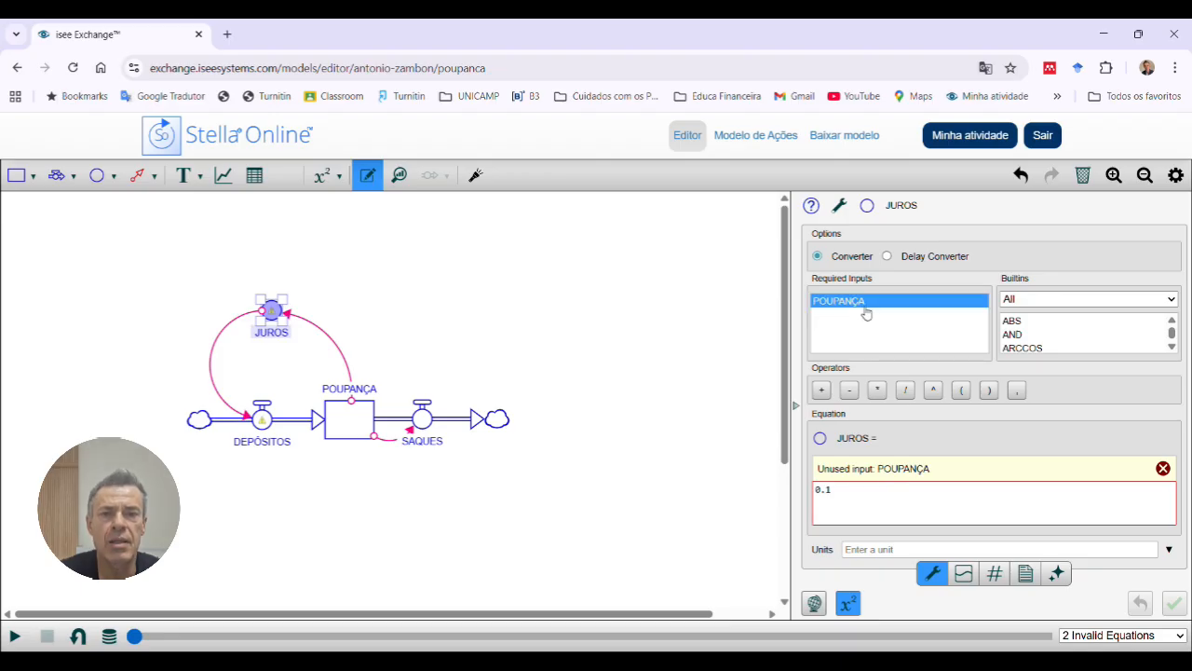
{"action": "left_click", "coordinate": [855, 307]}
{"action": "left_click", "coordinate": [849, 310]}
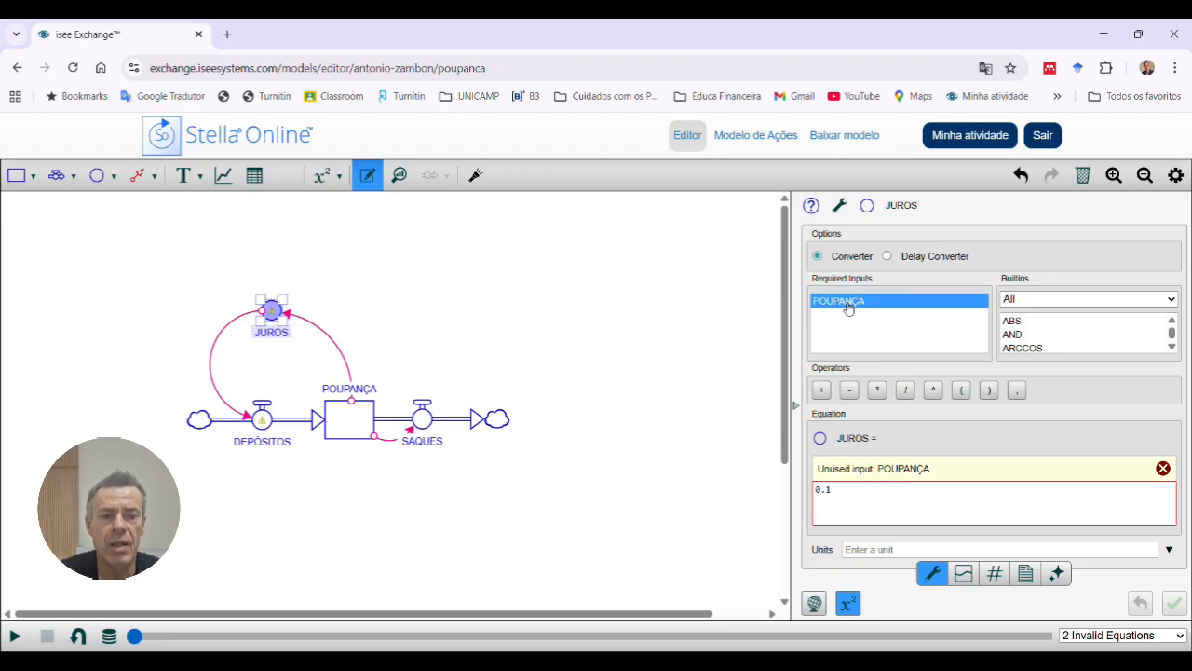
{"action": "left_click", "coordinate": [850, 306]}
{"action": "left_click", "coordinate": [858, 302]}
{"action": "left_click", "coordinate": [859, 310]}
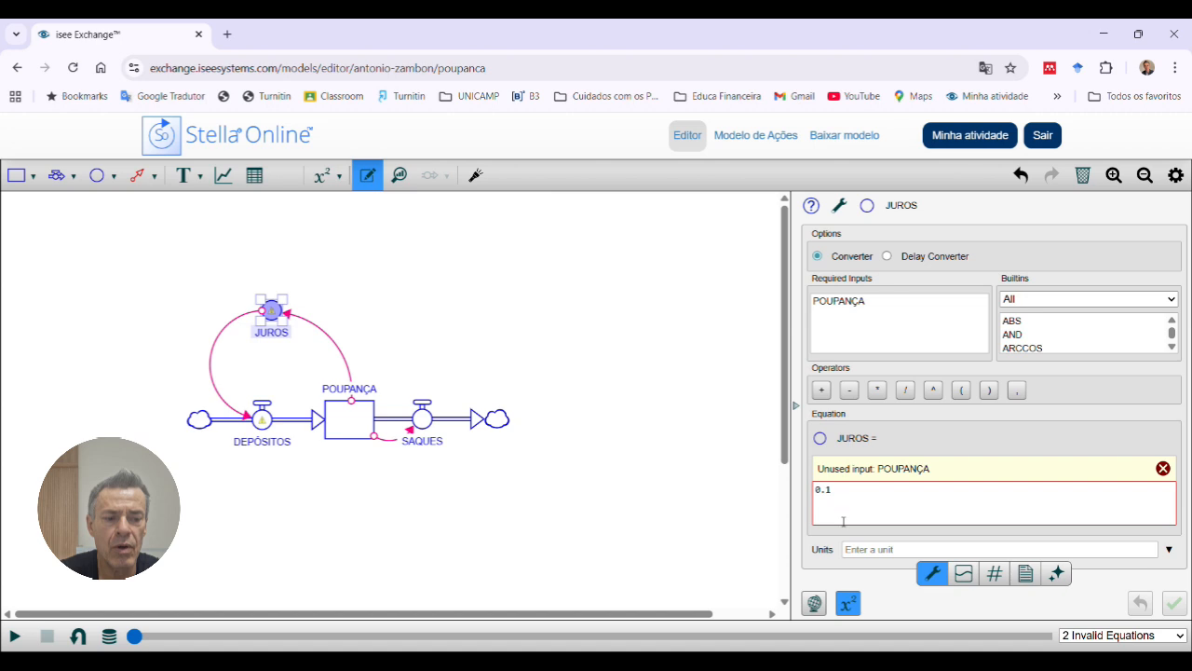
{"action": "left_click", "coordinate": [1163, 468]}
{"action": "left_click", "coordinate": [854, 512]}
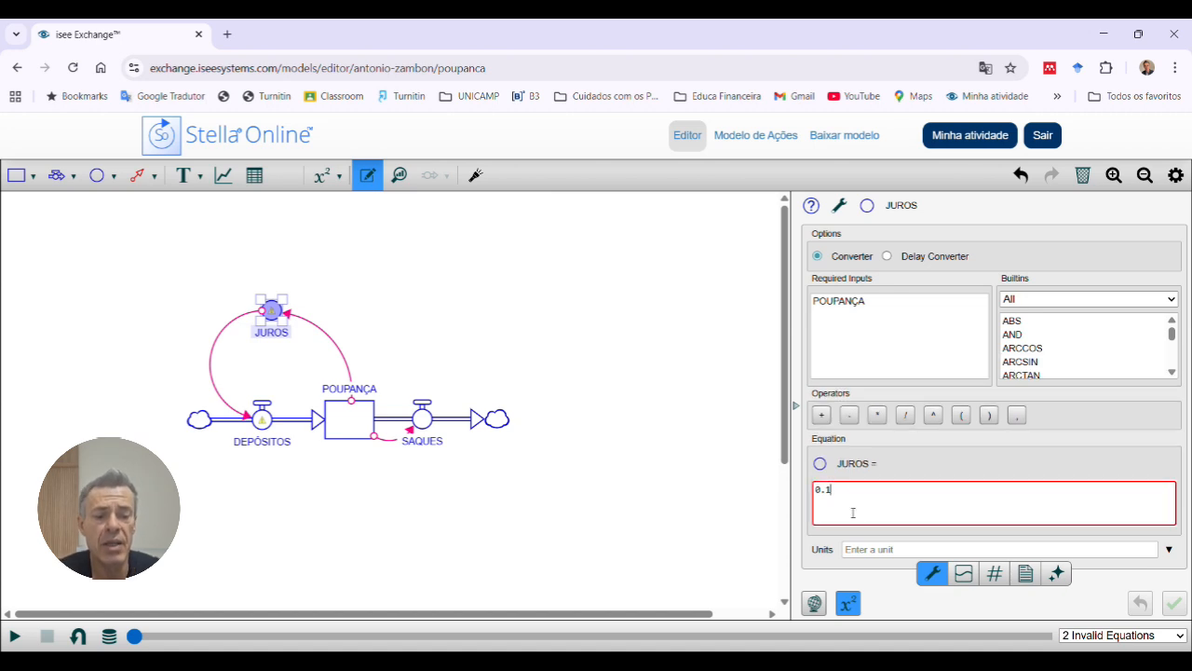
{"action": "key", "text": "BackSpace"}
{"action": "key", "text": "BackSpace"}
{"action": "key", "text": "BackSpace"}
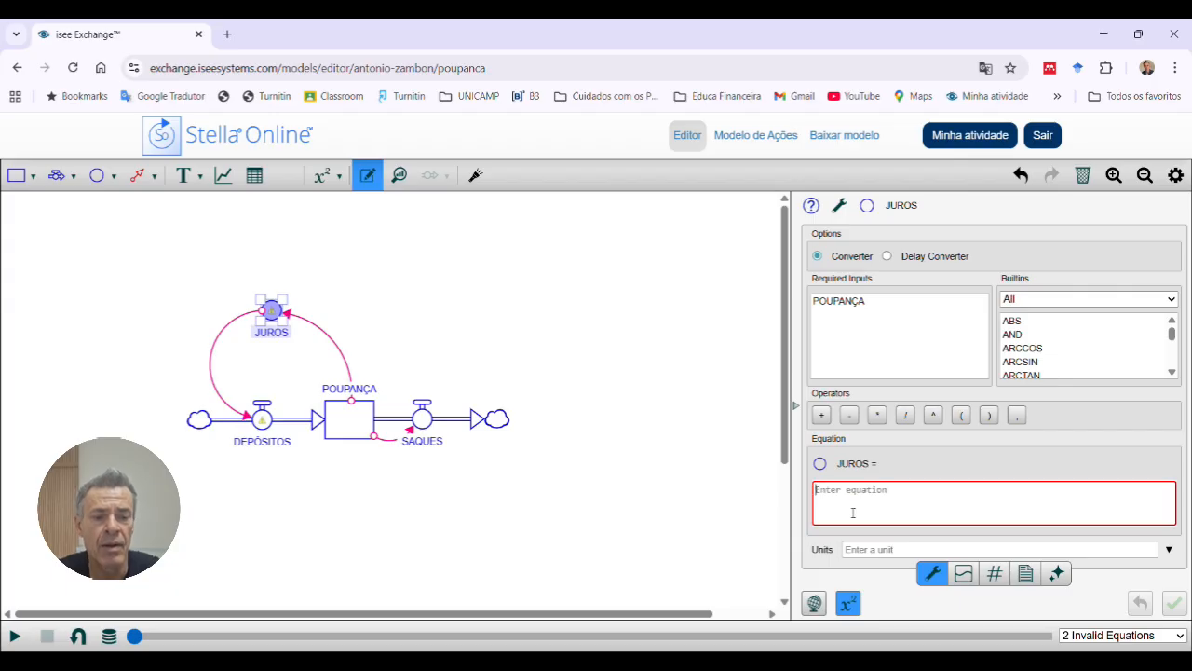
Step: Define the JUROS converter's equation as POUPANÇA*0.1 and apply it
{"action": "left_click", "coordinate": [833, 304]}
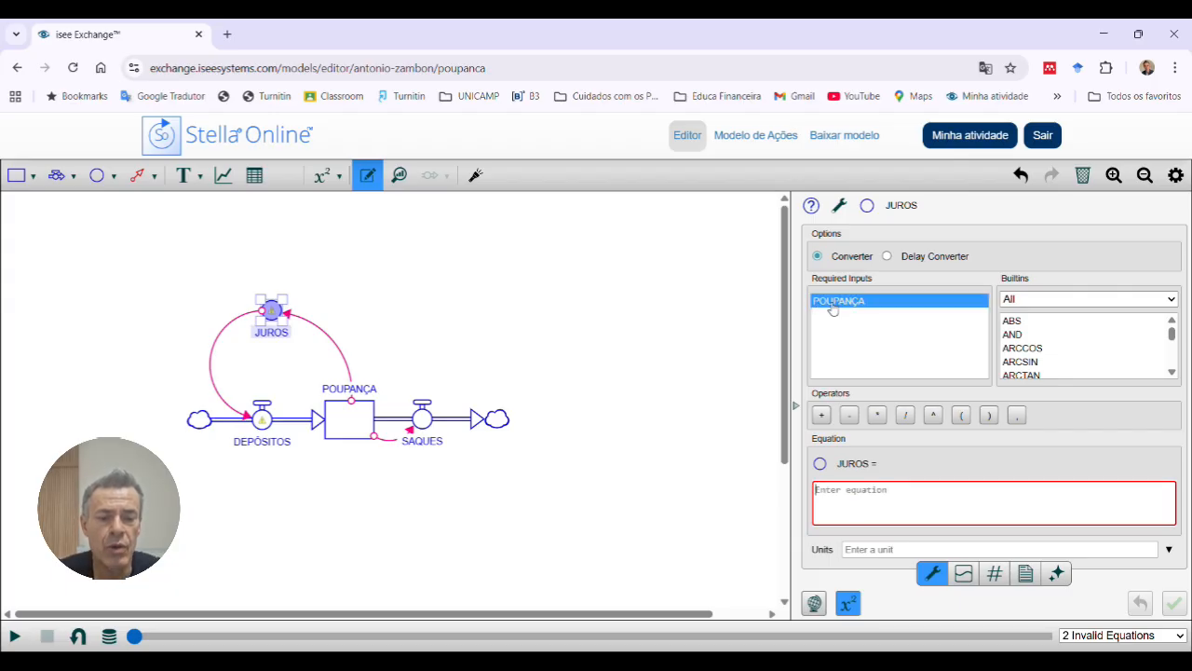
{"action": "double_click", "coordinate": [836, 307]}
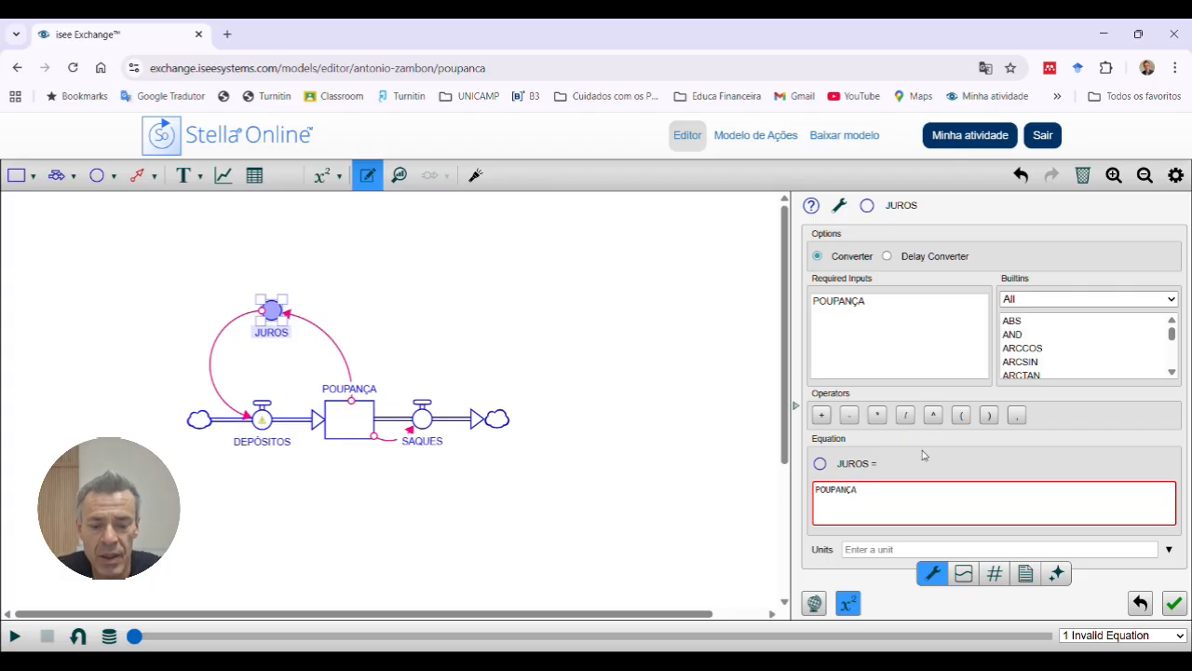
{"action": "type", "text": "*0"}
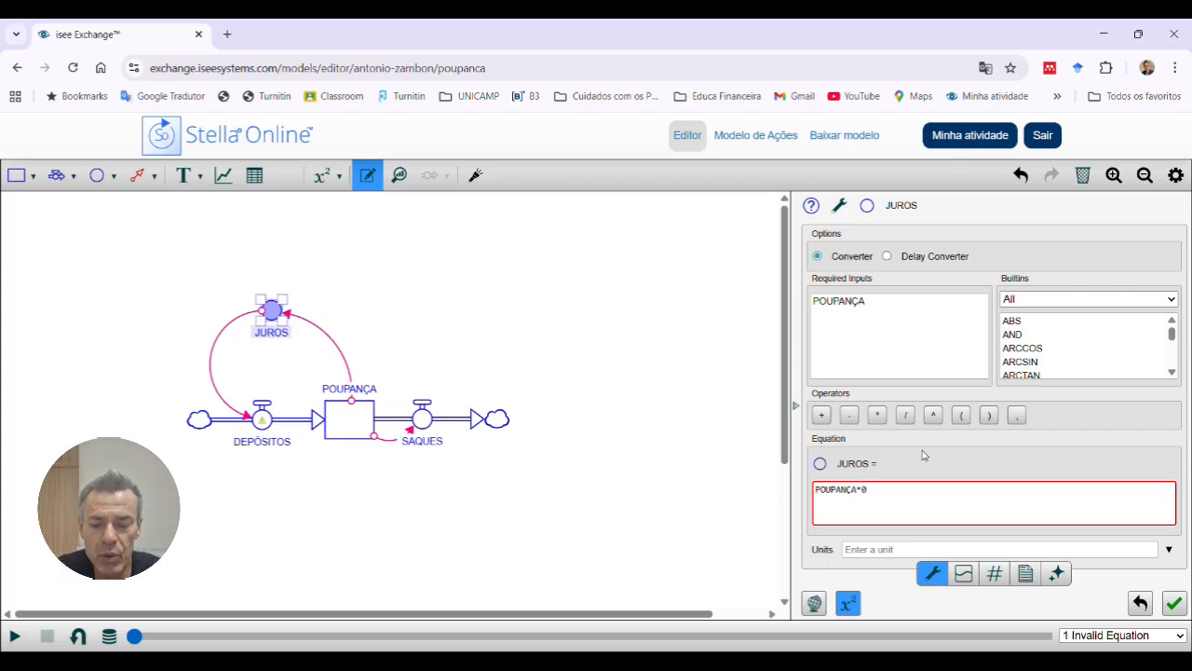
{"action": "type", "text": ".1"}
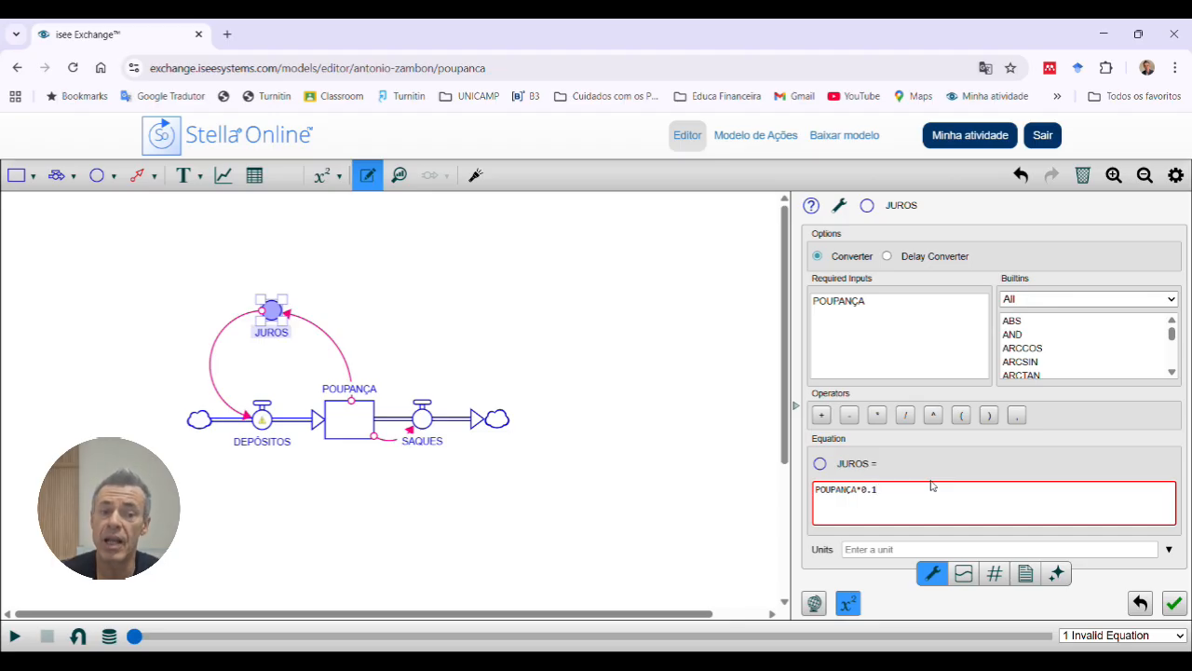
{"action": "left_click", "coordinate": [1173, 604]}
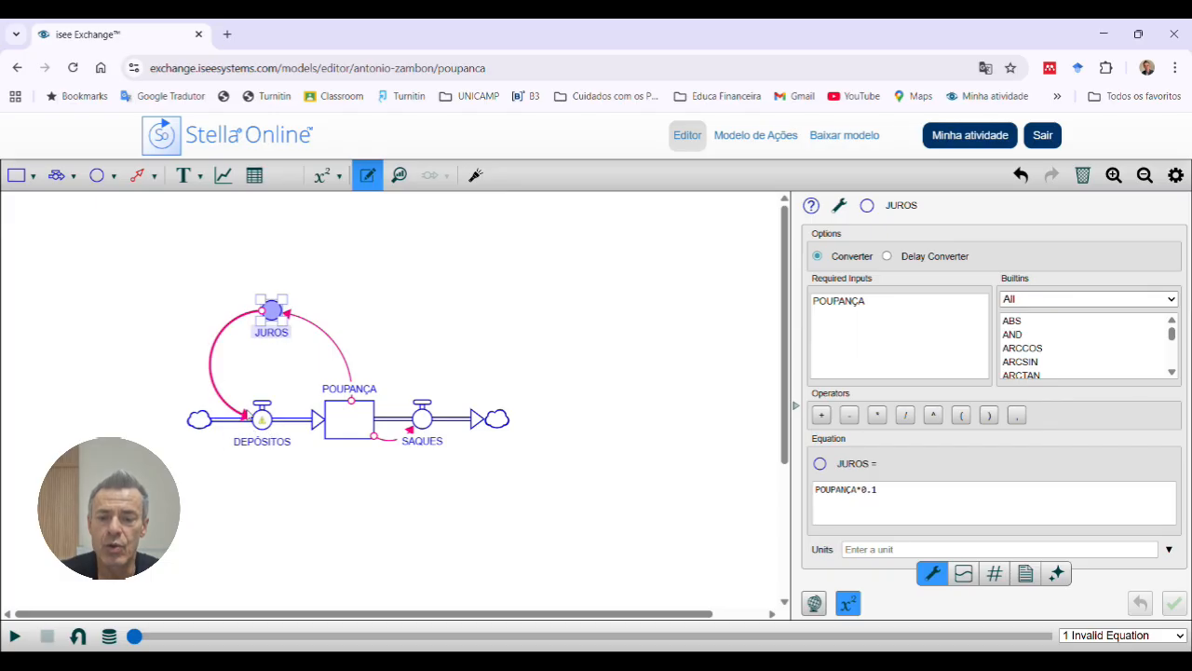
Step: Define the DEPÓSITOS flow's equation as 100+JUROS and apply it
{"action": "left_click", "coordinate": [263, 419]}
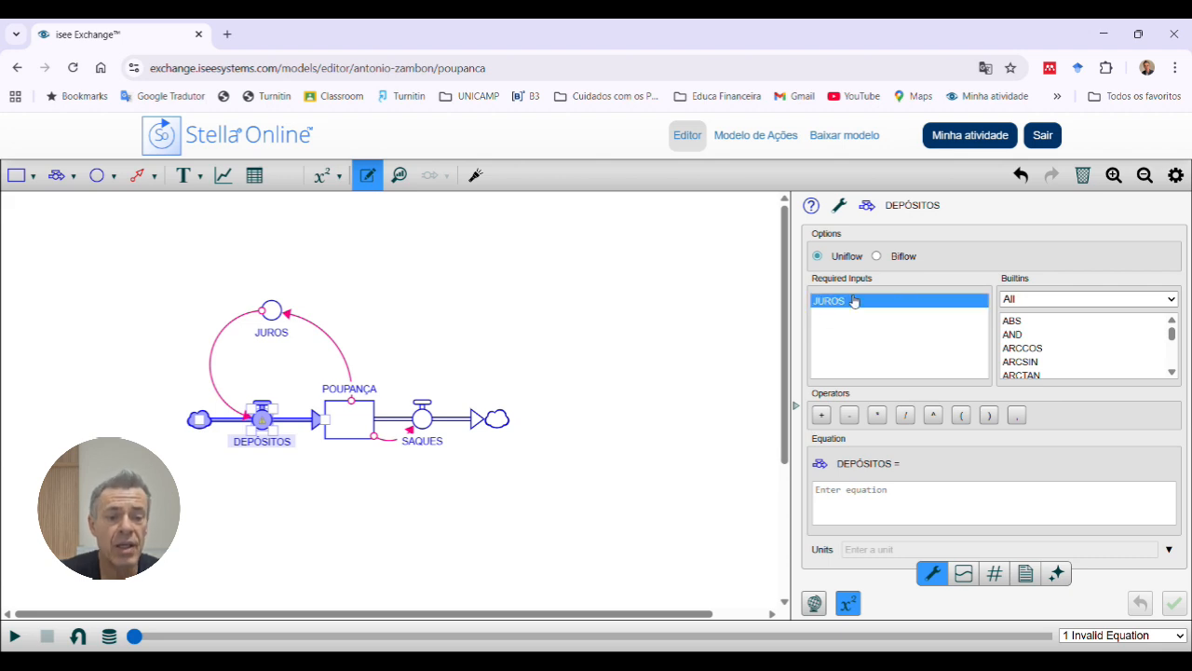
{"action": "left_click", "coordinate": [842, 501]}
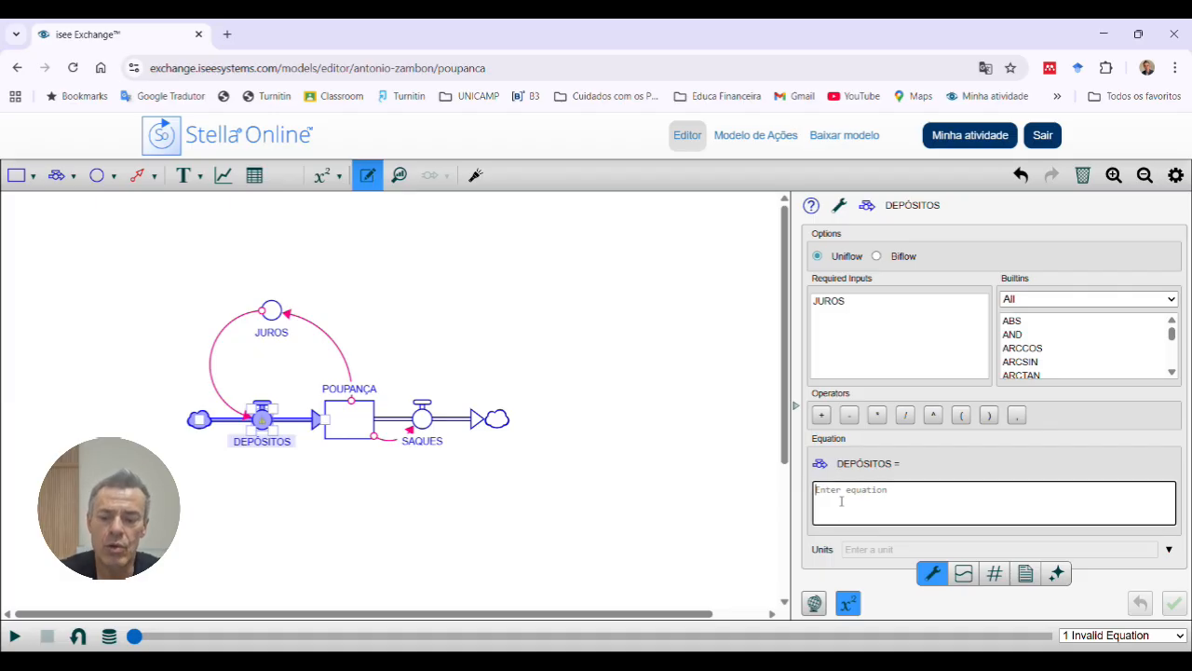
{"action": "type", "text": "100+"}
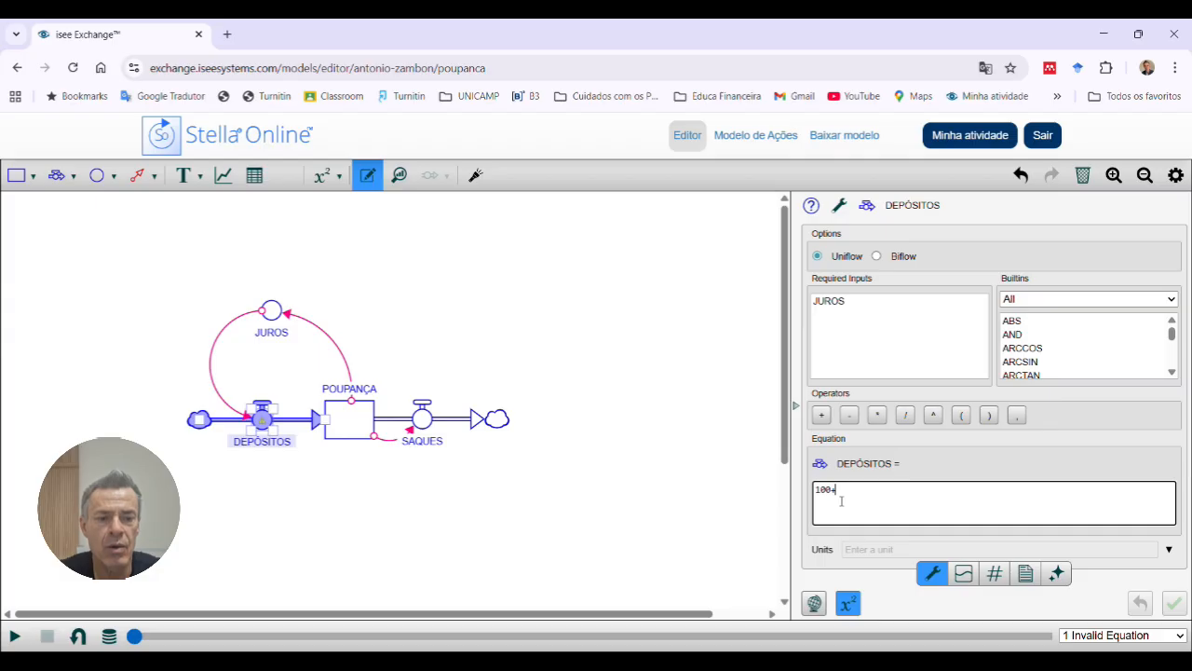
{"action": "double_click", "coordinate": [835, 303]}
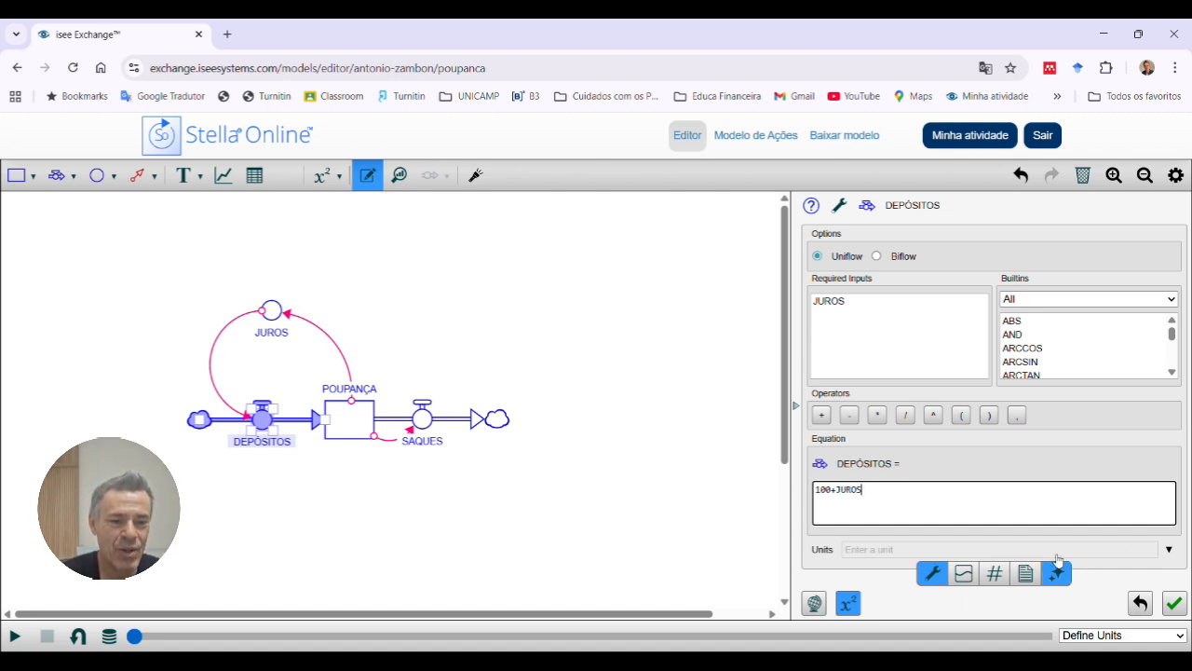
{"action": "left_click", "coordinate": [861, 302]}
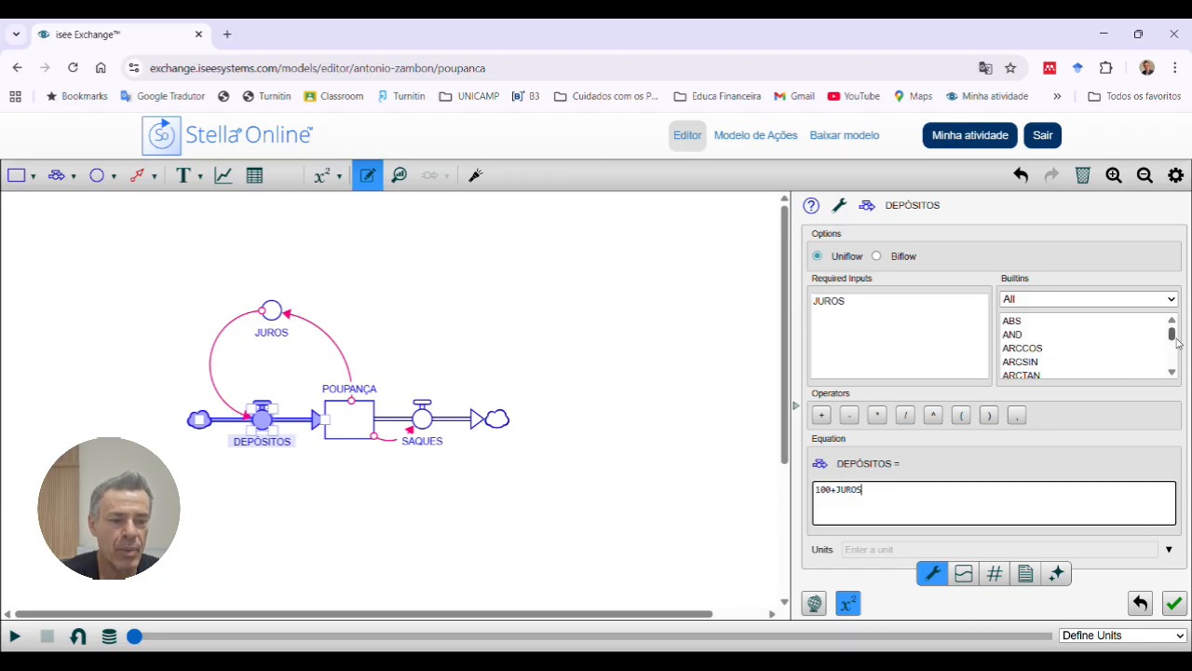
{"action": "left_click_drag", "start_coordinate": [1174, 341], "coordinate": [1174, 352]}
{"action": "mouse_move", "coordinate": [1174, 353]}
{"action": "left_mouse_down"}
{"action": "mouse_move", "coordinate": [1172, 325]}
{"action": "mouse_move", "coordinate": [1176, 363]}
{"action": "mouse_move", "coordinate": [1170, 330]}
{"action": "left_mouse_up"}
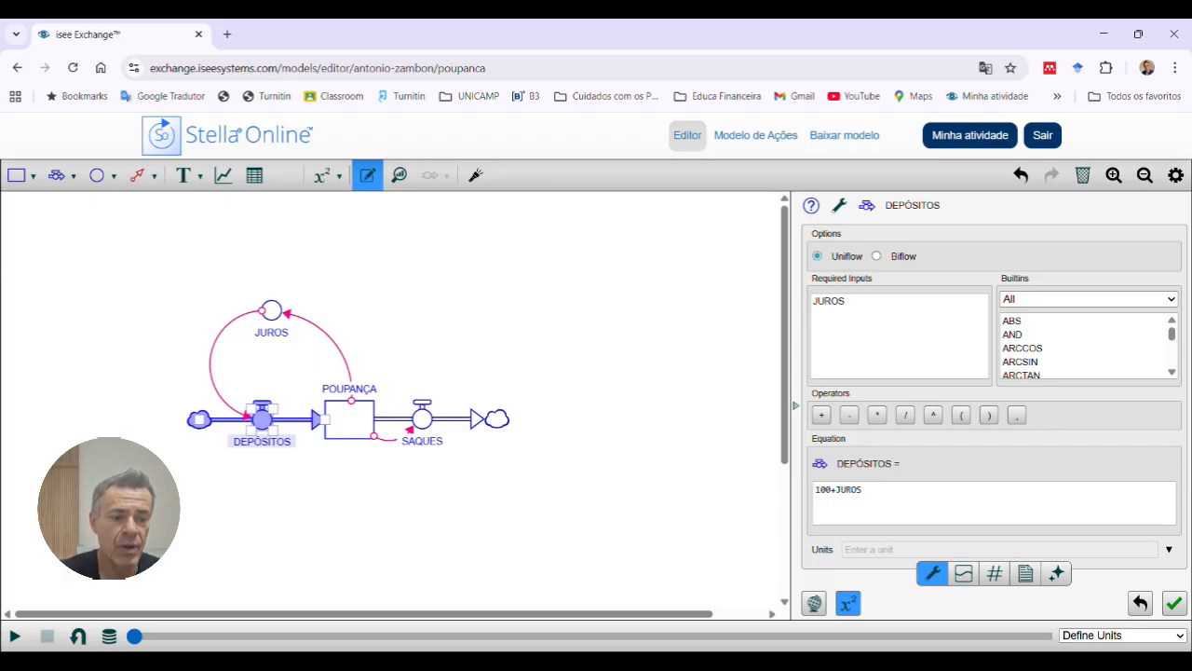
{"action": "left_click", "coordinate": [1173, 604]}
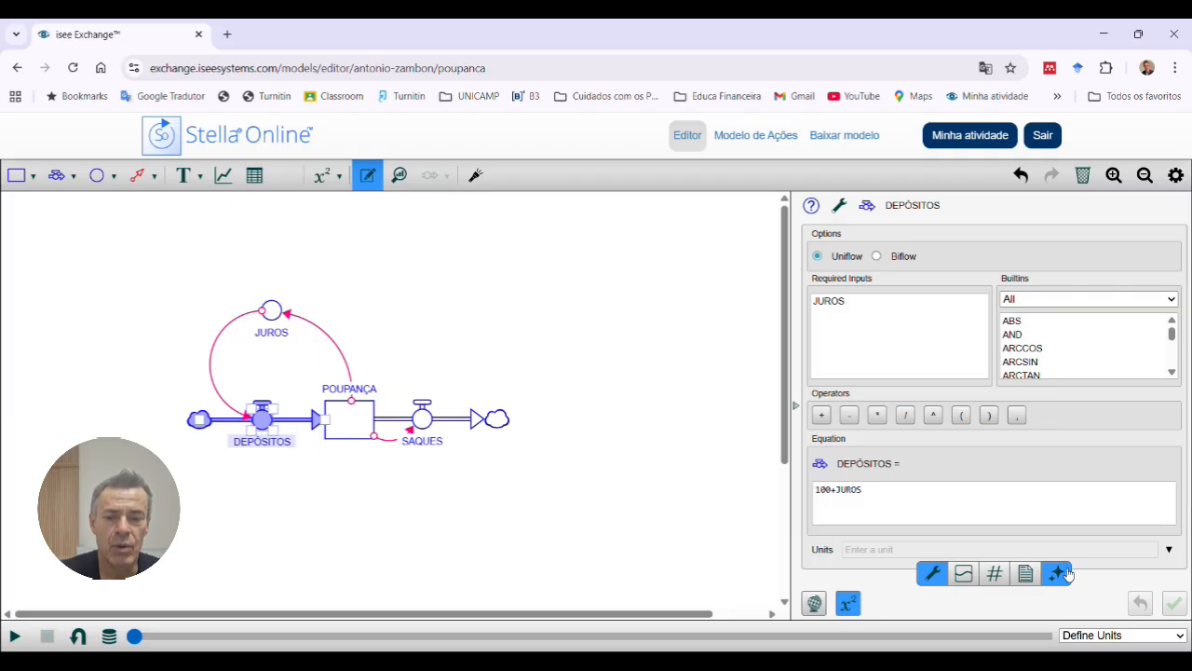
Step: Run the savings simulation and show the loop dominance chart as a line
{"action": "left_click", "coordinate": [511, 492]}
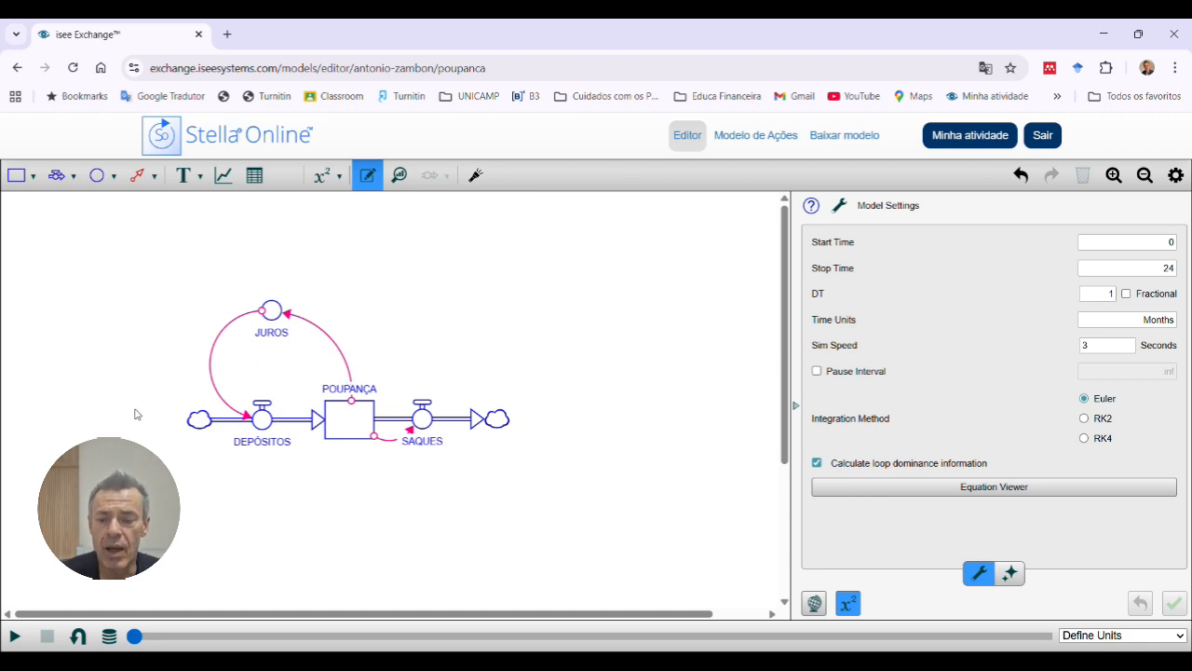
{"action": "left_click", "coordinate": [15, 641]}
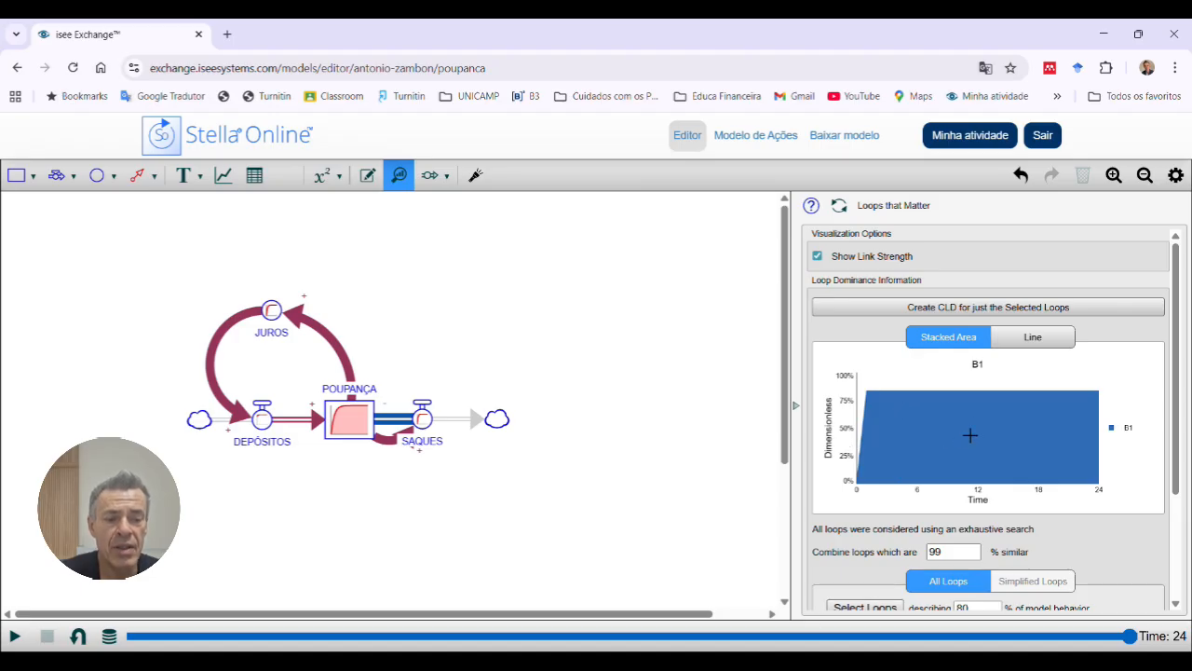
{"action": "left_click", "coordinate": [1025, 341]}
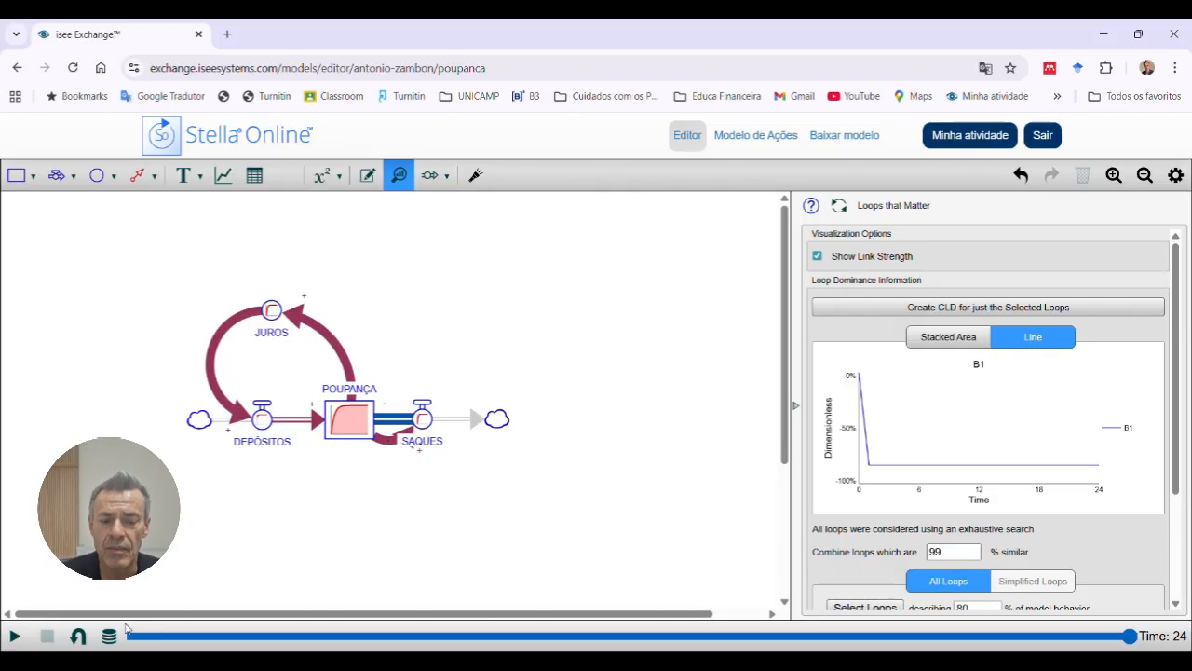
Step: Reset the simulation and place a new graph on the canvas to the right of the savings diagram
{"action": "left_click", "coordinate": [79, 638]}
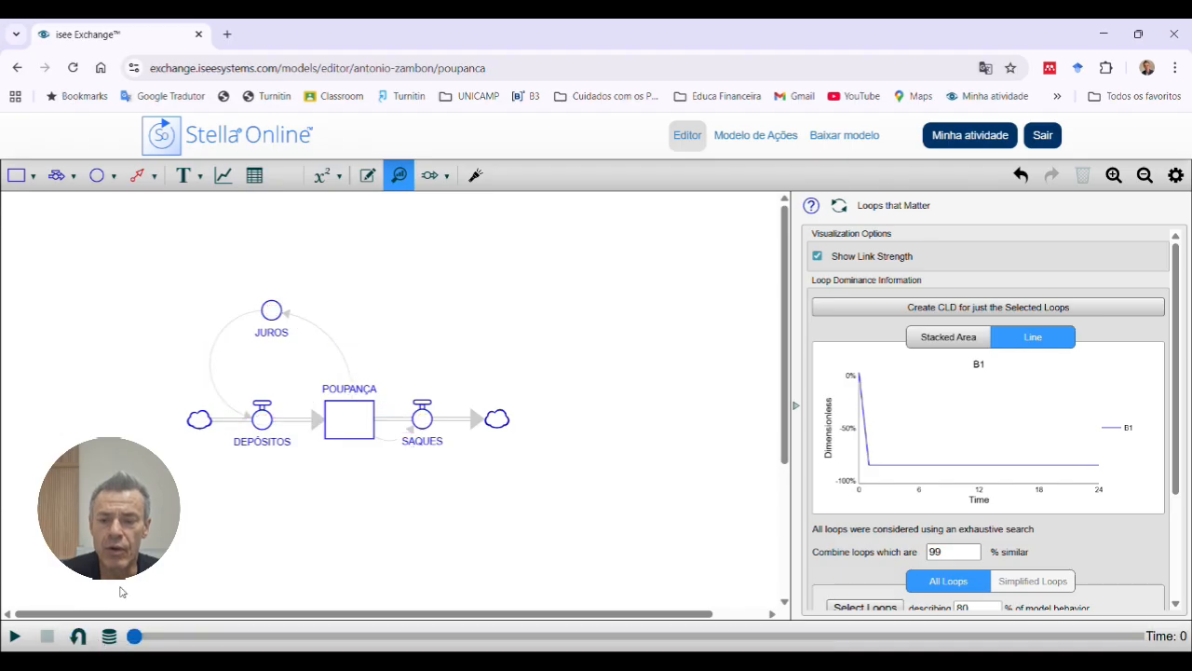
{"action": "left_click", "coordinate": [262, 424]}
{"action": "left_click", "coordinate": [345, 419]}
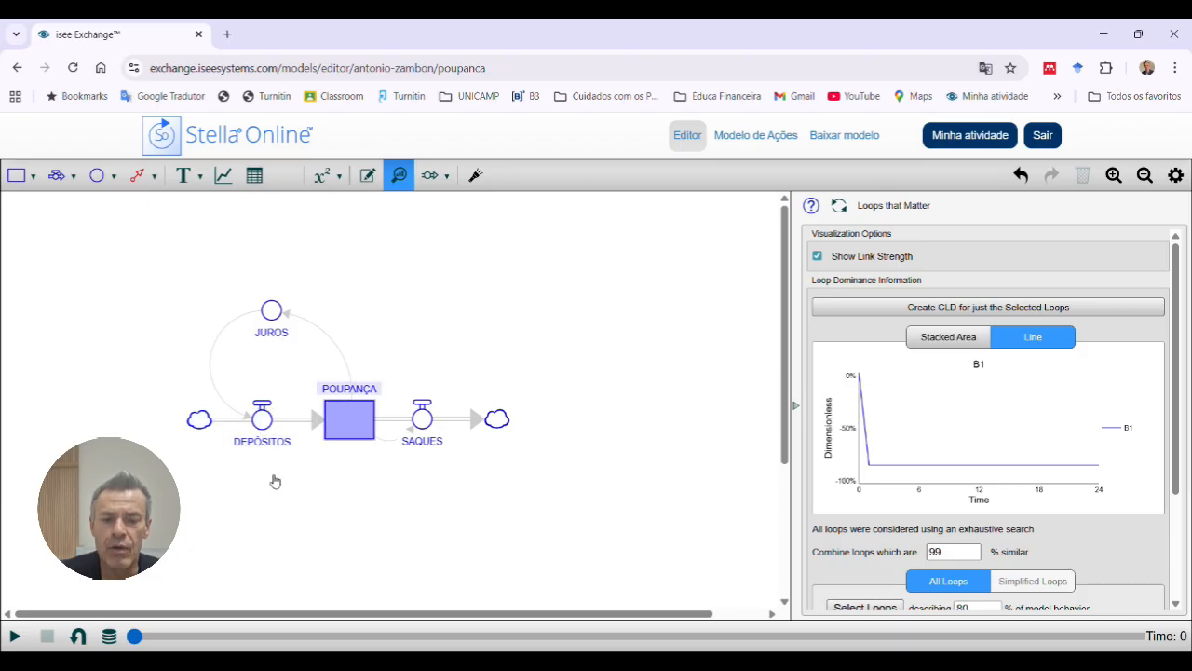
{"action": "left_click", "coordinate": [290, 534]}
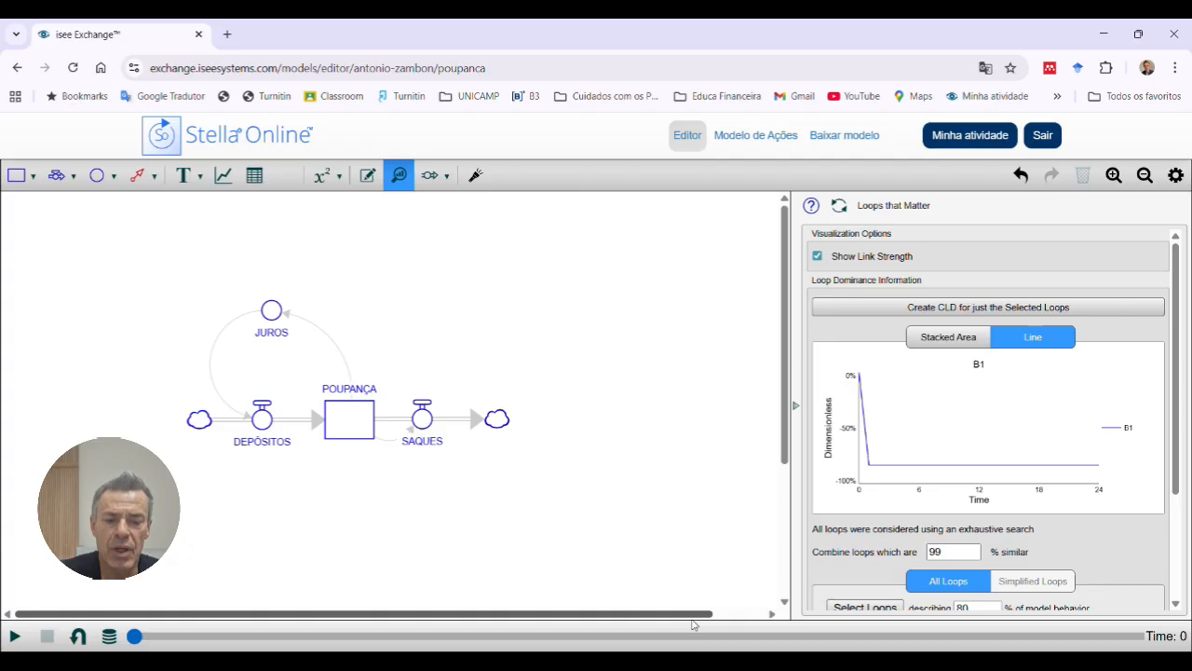
{"action": "left_click_drag", "start_coordinate": [692, 620], "coordinate": [733, 631]}
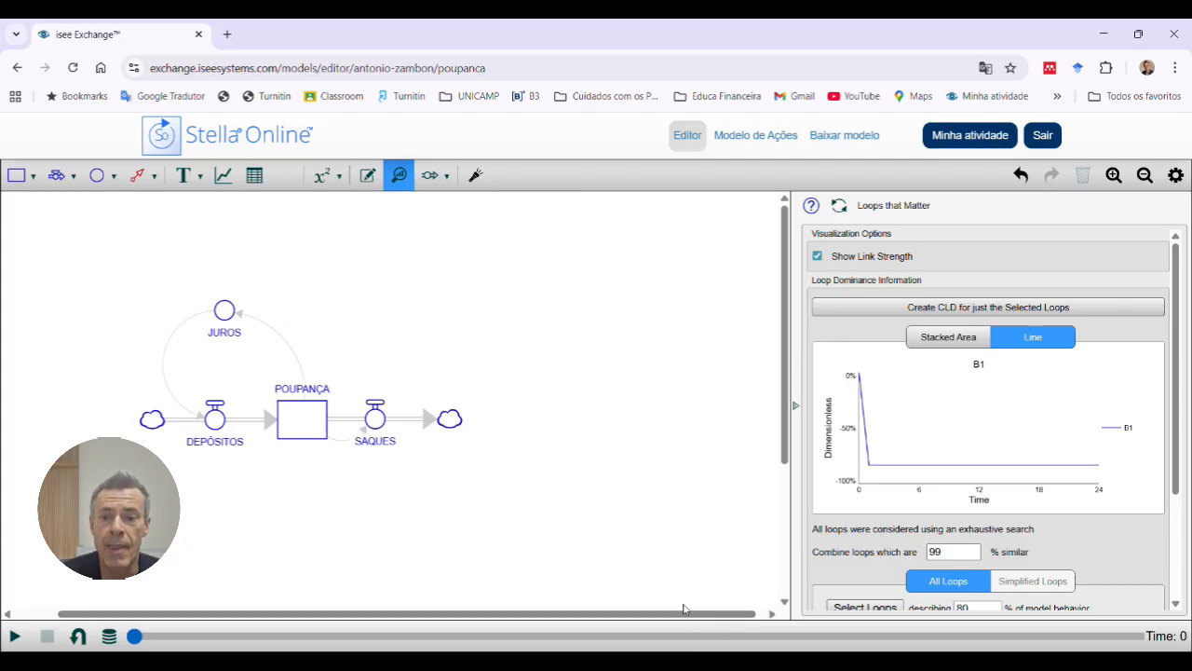
{"action": "left_click", "coordinate": [225, 179]}
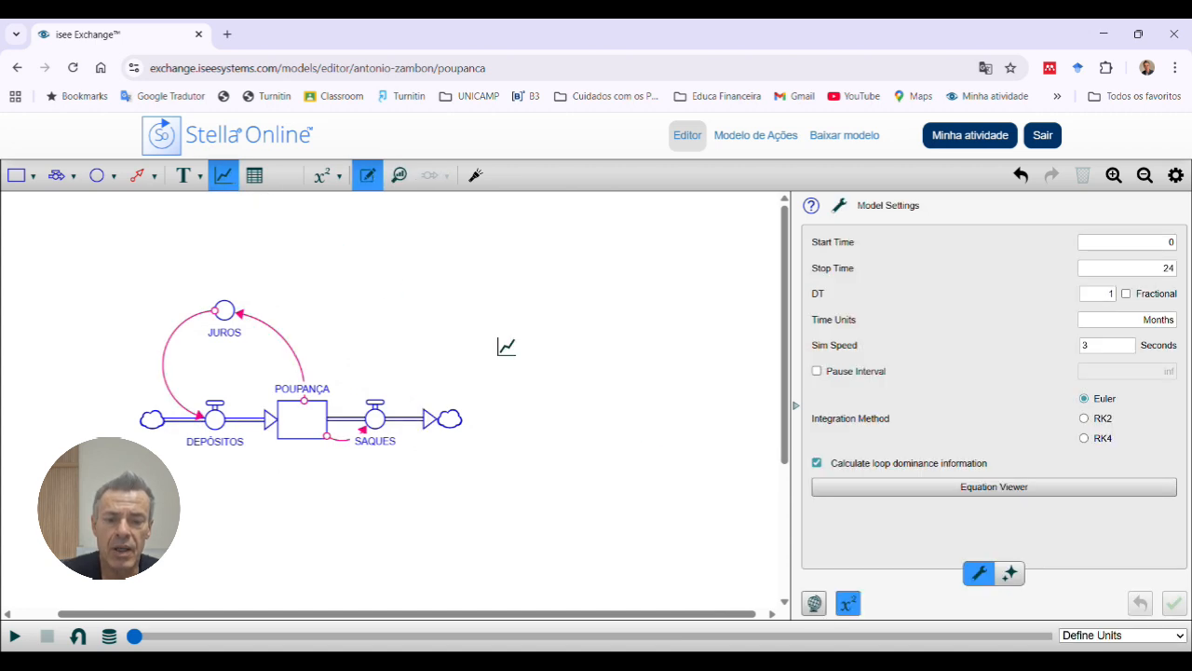
{"action": "left_click", "coordinate": [569, 389]}
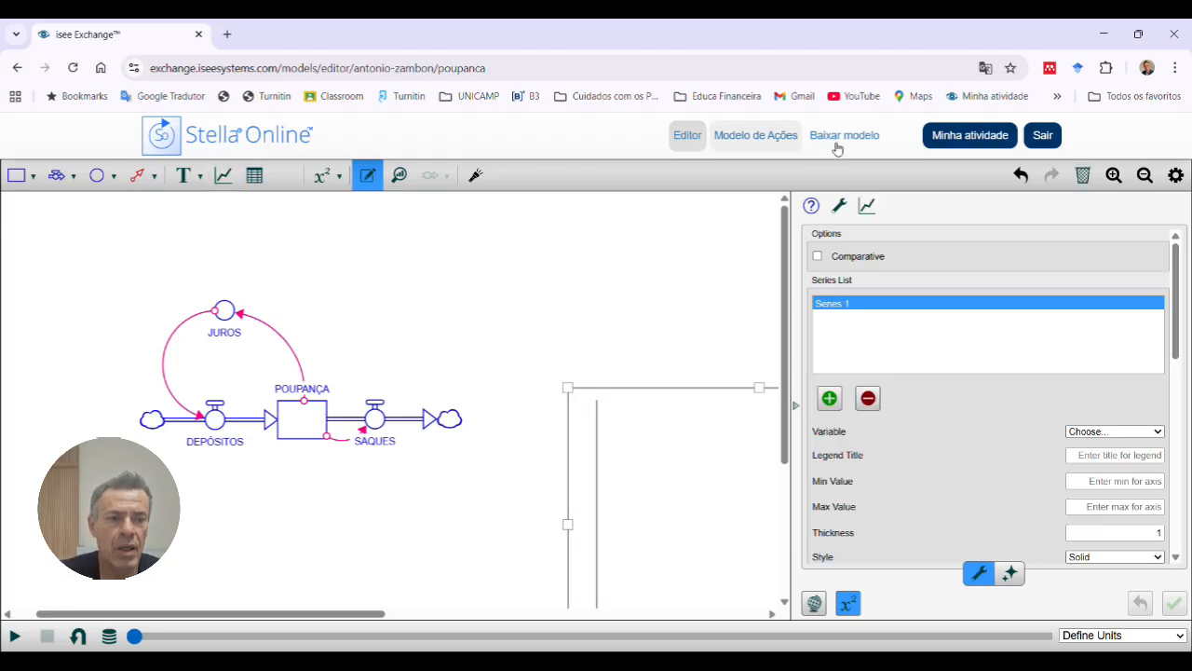
{"action": "left_click", "coordinate": [1144, 177]}
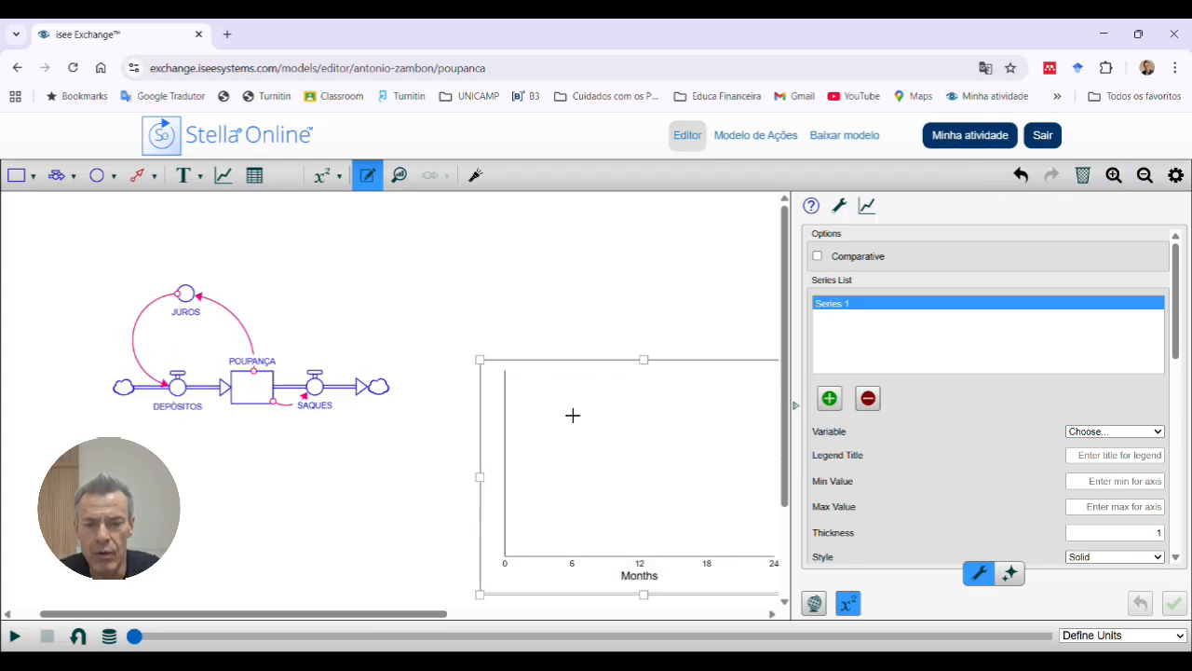
{"action": "left_click_drag", "start_coordinate": [535, 375], "coordinate": [467, 259]}
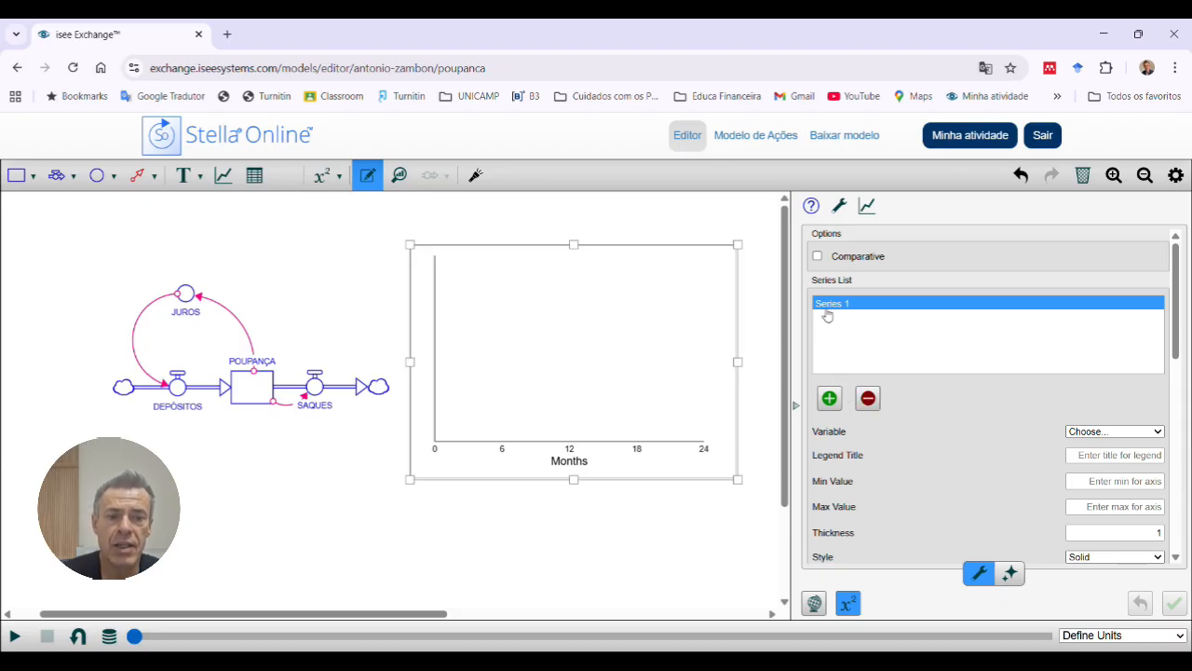
Step: Make the graph comparative with POUPANÇA as its plotted variable, and run the simulation
{"action": "left_click", "coordinate": [819, 257]}
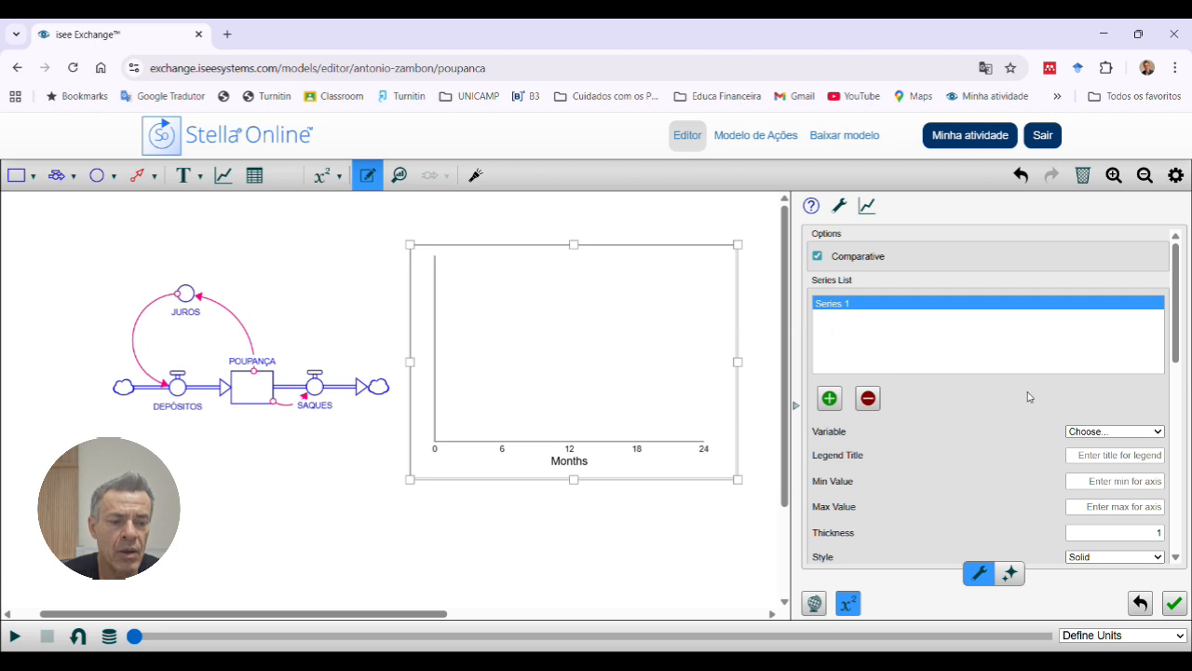
{"action": "left_click", "coordinate": [826, 400]}
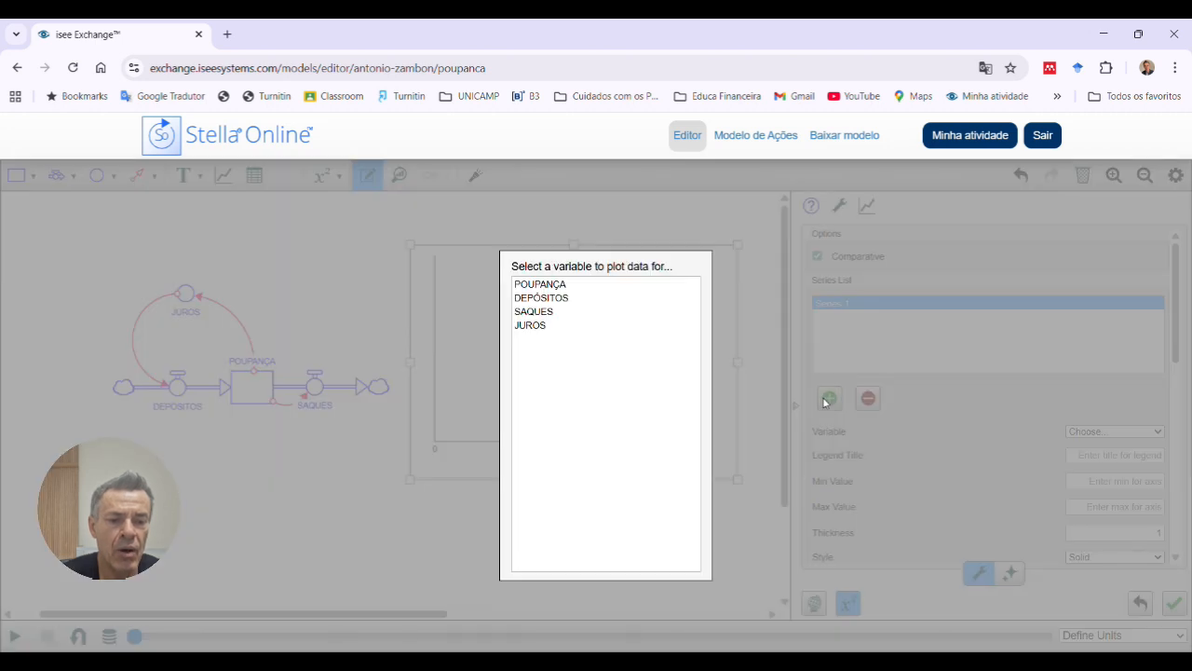
{"action": "left_click", "coordinate": [546, 287]}
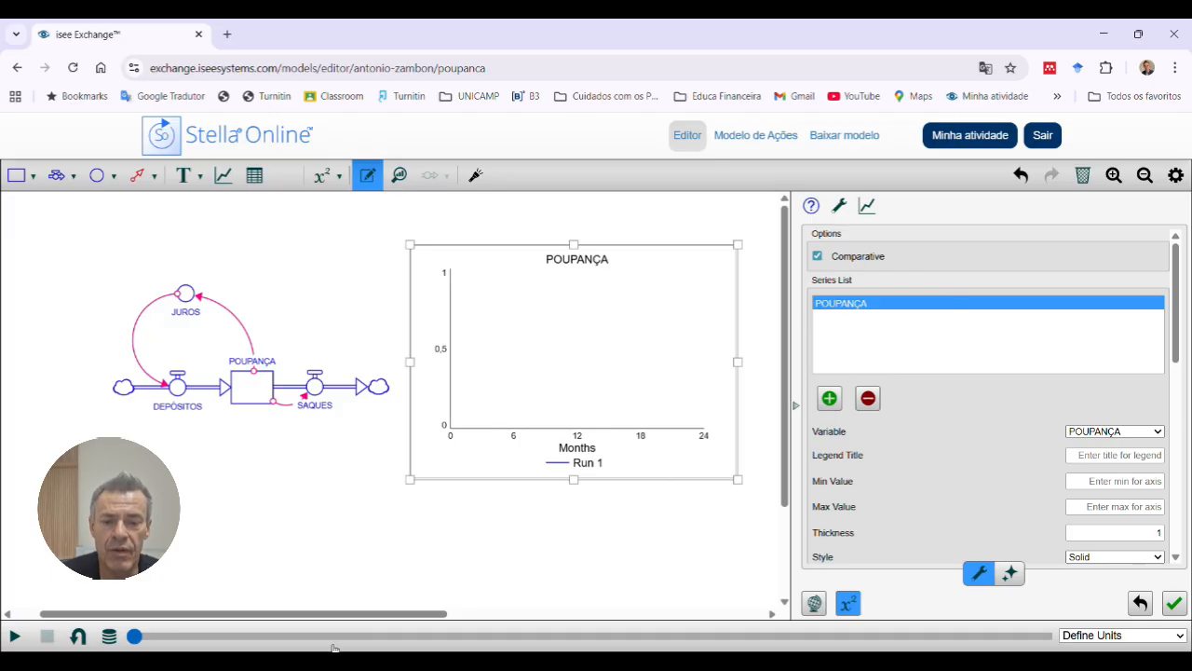
{"action": "left_click", "coordinate": [15, 636]}
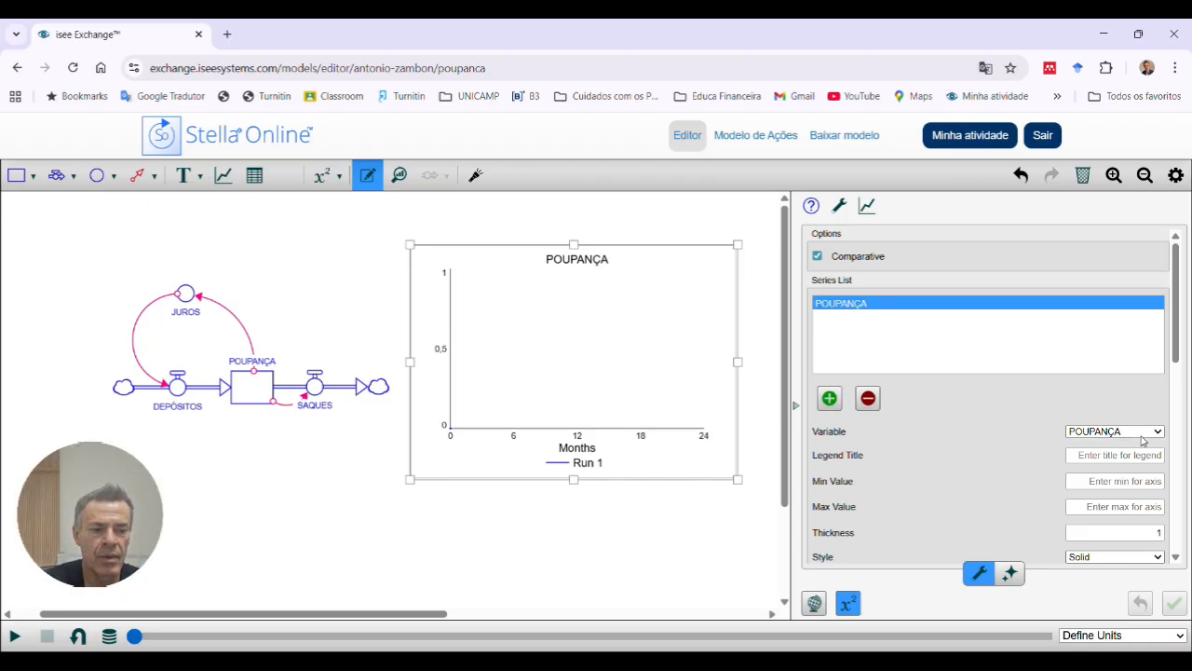
Step: Change the graph's plotted variable to SAQUES and run the simulation
{"action": "left_click", "coordinate": [1102, 510]}
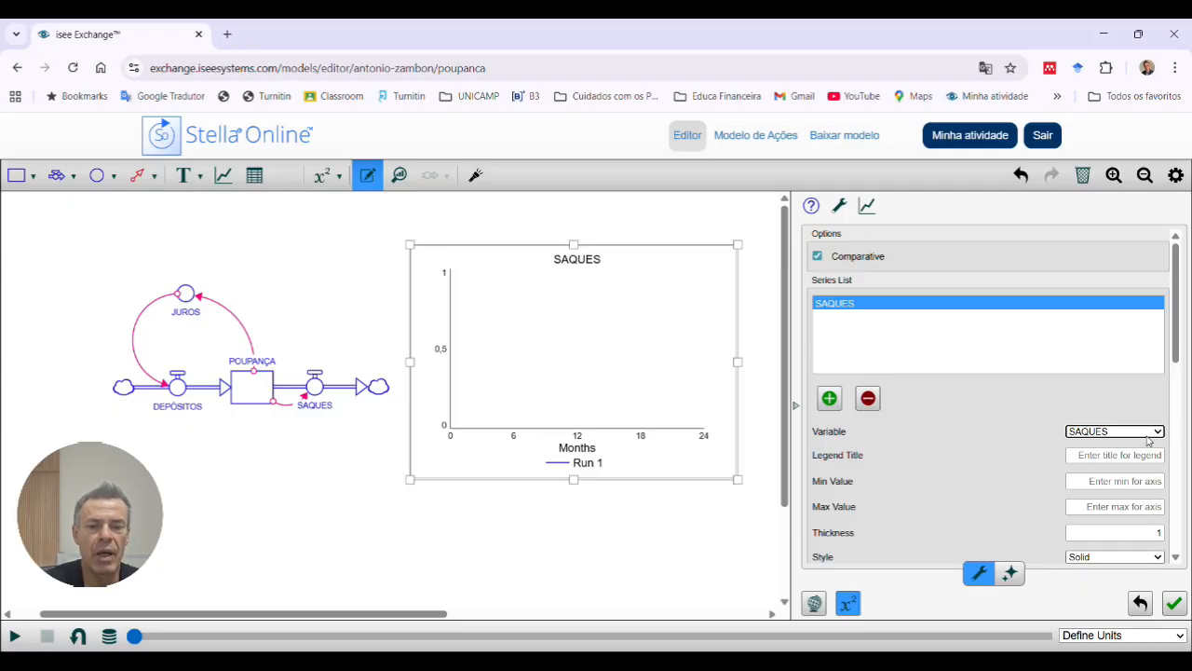
{"action": "left_click", "coordinate": [13, 635]}
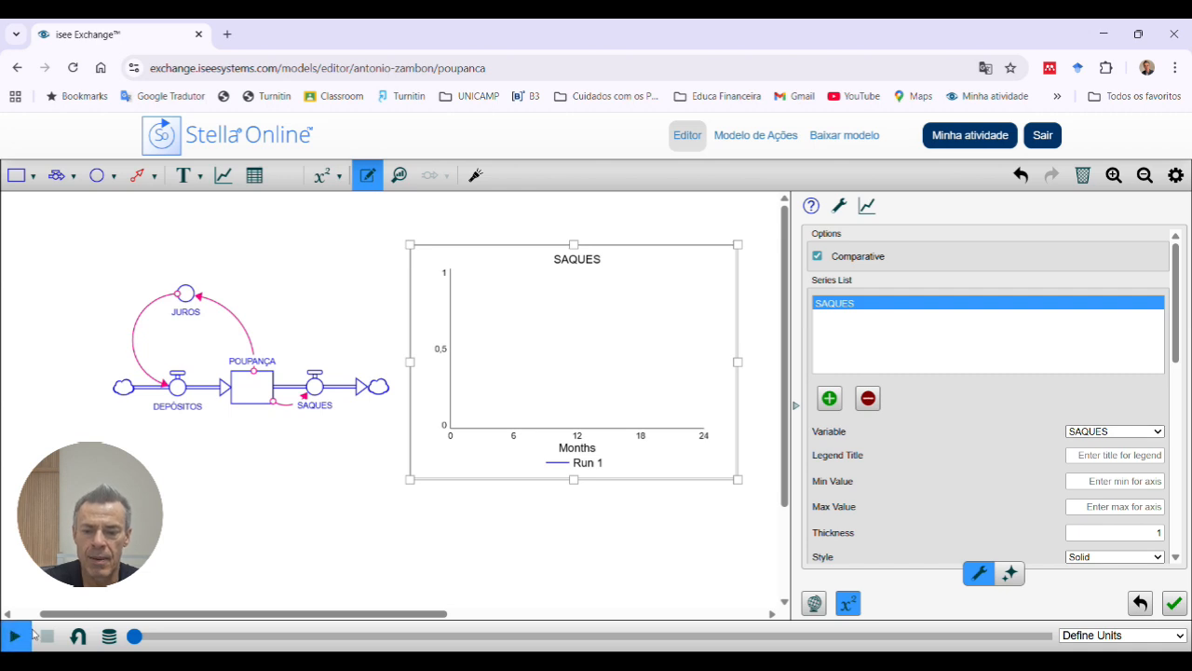
{"action": "left_click", "coordinate": [304, 601]}
{"action": "left_click", "coordinate": [14, 636]}
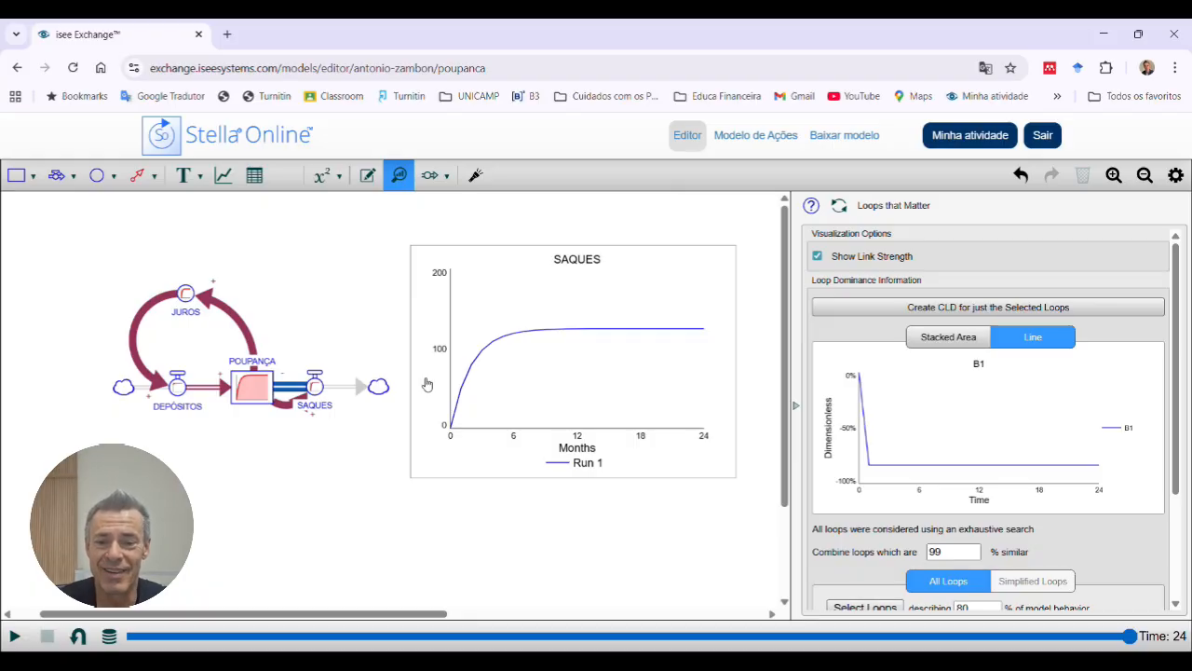
Step: Change the SAQUES flow's equation to POUPANÇA*0.1 and run the simulation
{"action": "double_click", "coordinate": [323, 395]}
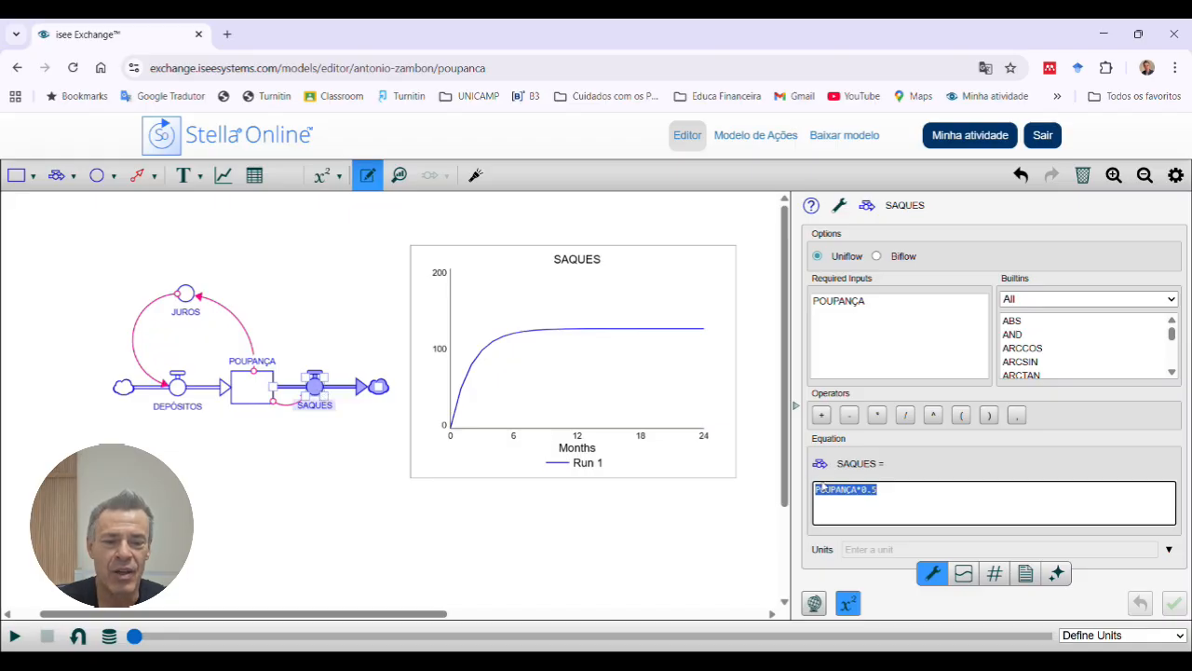
{"action": "left_click", "coordinate": [894, 498]}
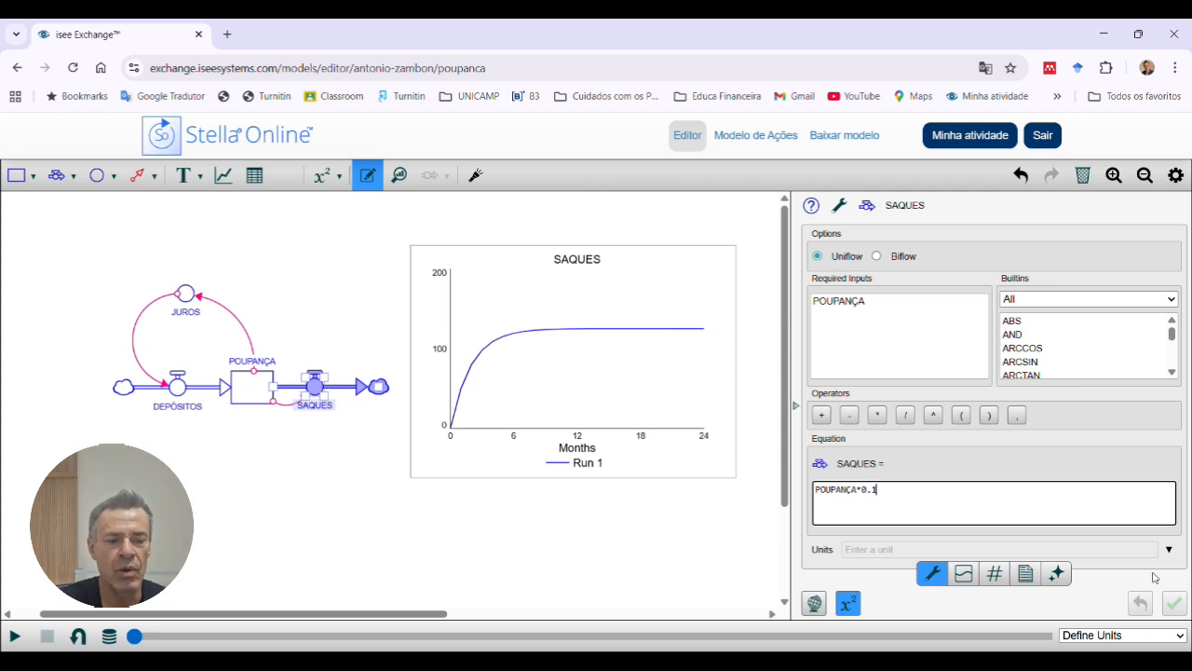
{"action": "key", "text": "Return"}
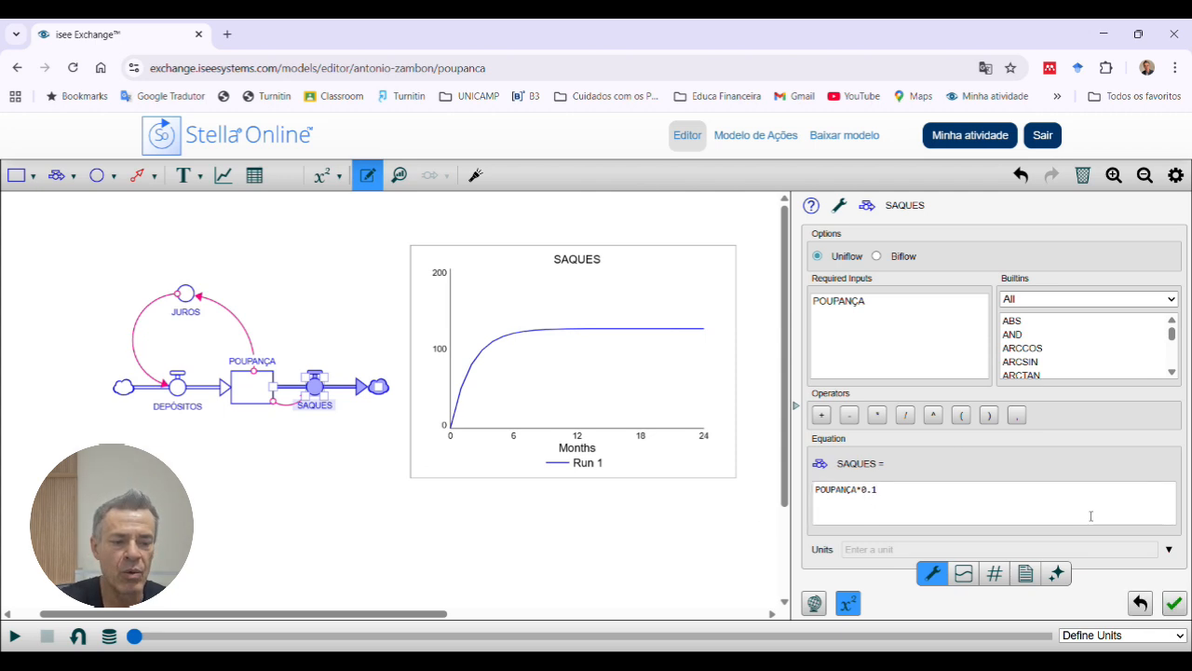
{"action": "left_click", "coordinate": [1176, 597]}
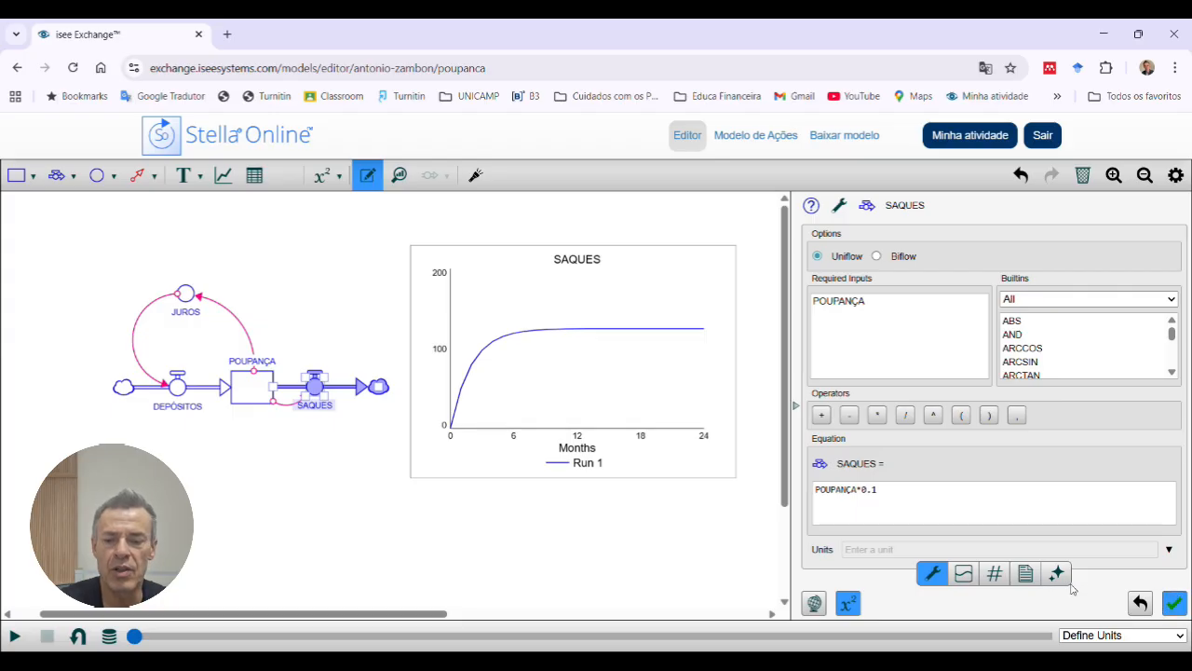
{"action": "left_click", "coordinate": [13, 637]}
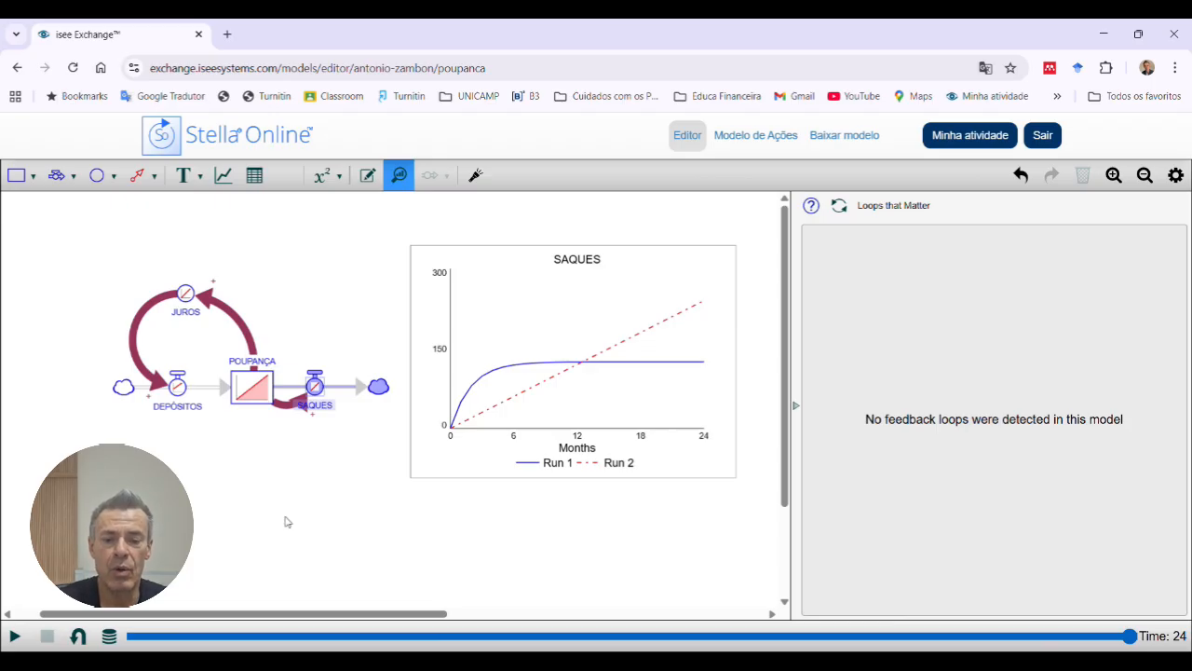
Step: Set the comparative graph's plotted variable to POUPANÇA
{"action": "left_click", "coordinate": [462, 473]}
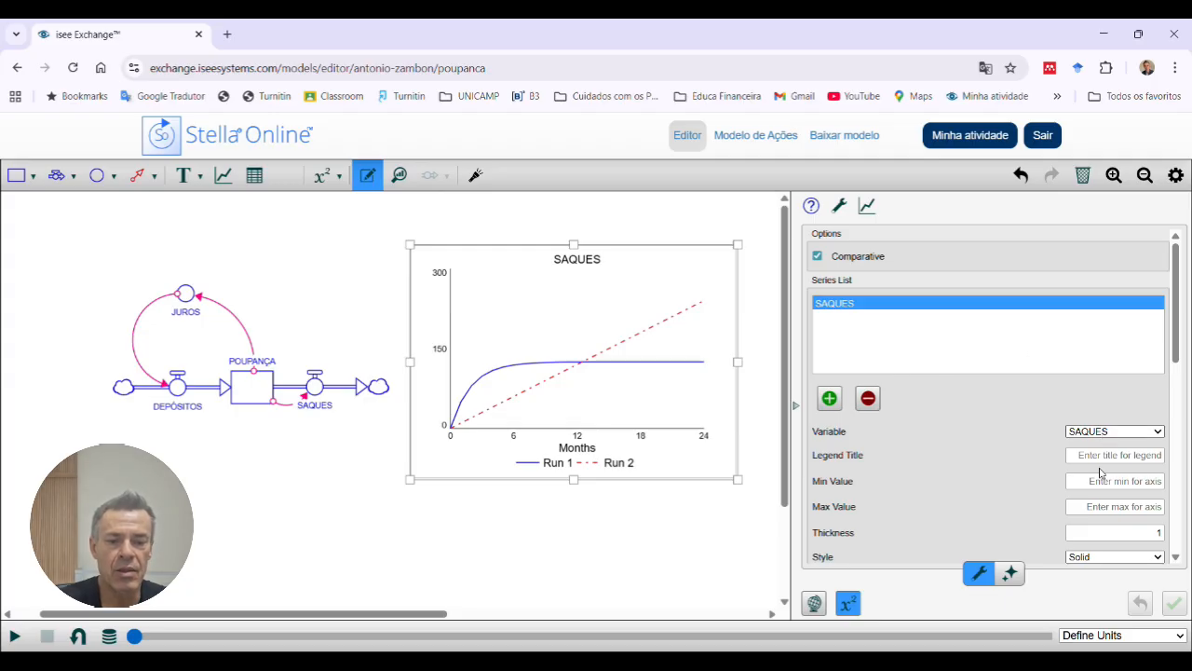
{"action": "left_click", "coordinate": [1101, 473]}
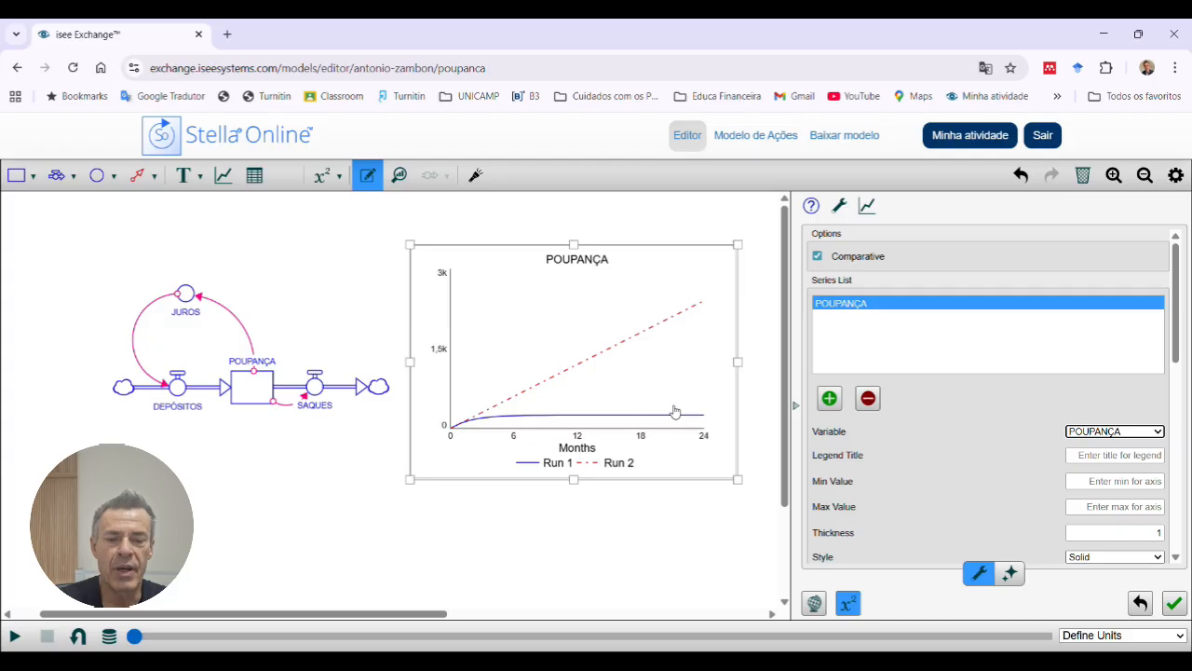